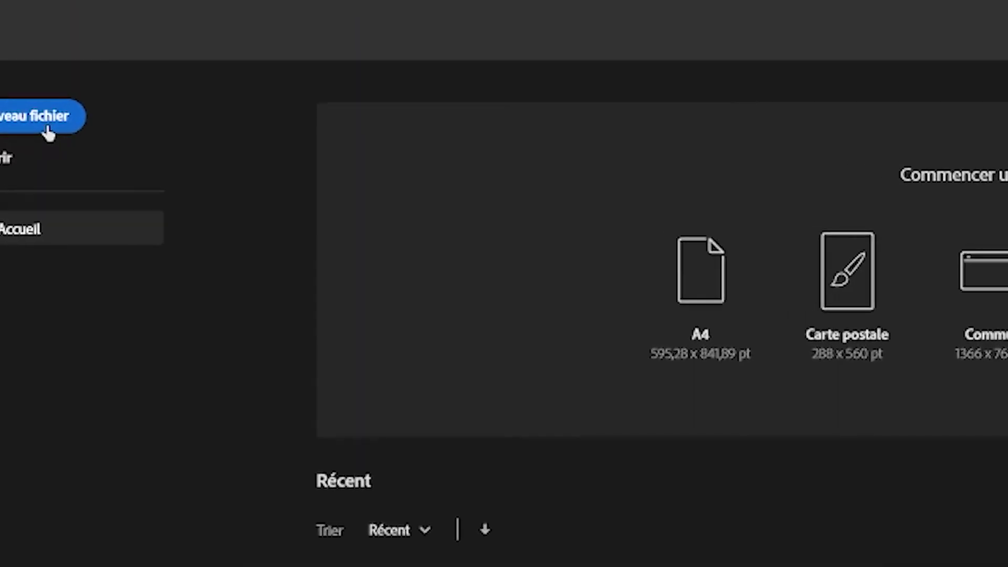
Create a 1080 x 1350 px document named LEBRON and move the placed reference photo higher on the artboard
click(45, 124)
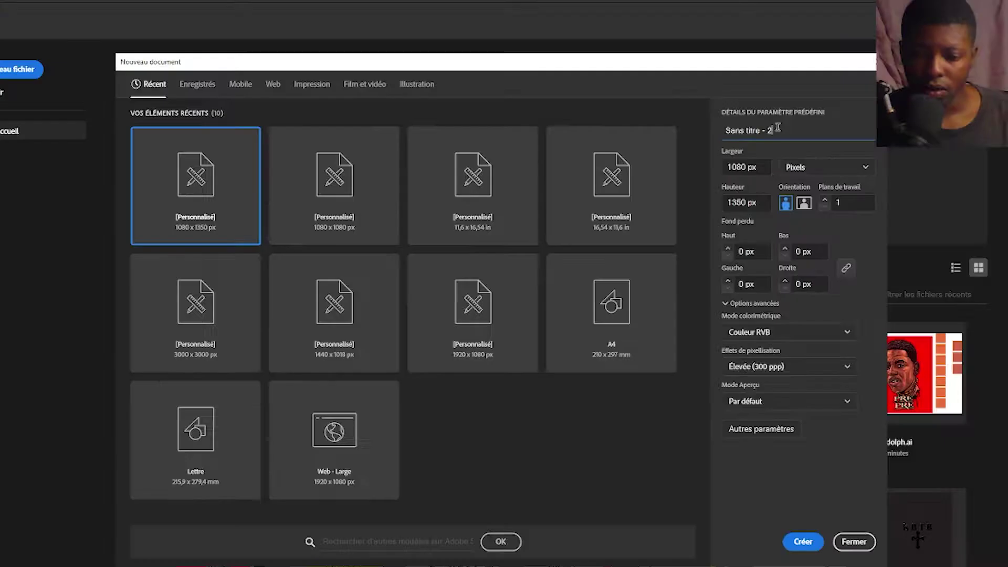
drag(777, 127, 726, 131)
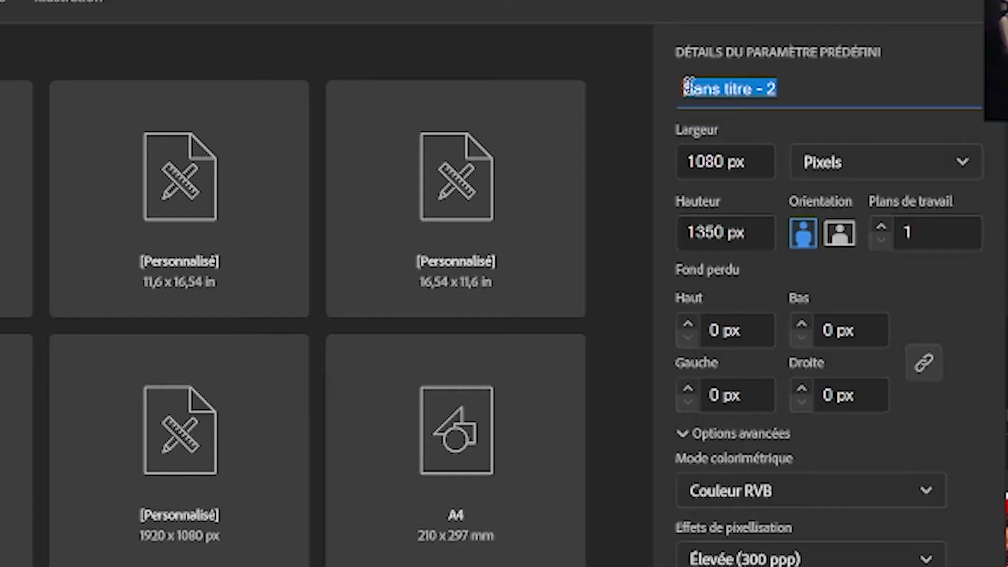
text(LEBRON)
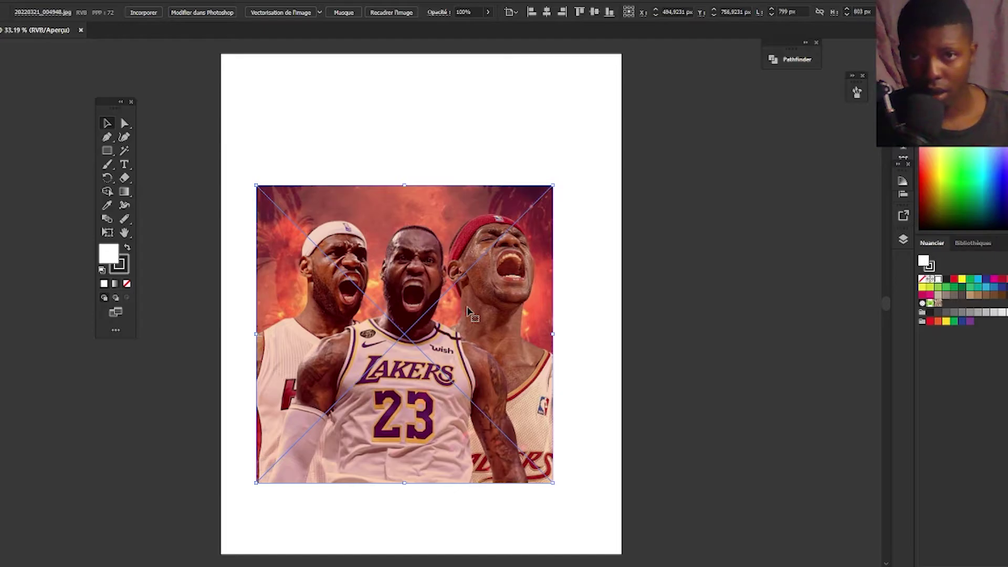
drag(467, 310, 499, 246)
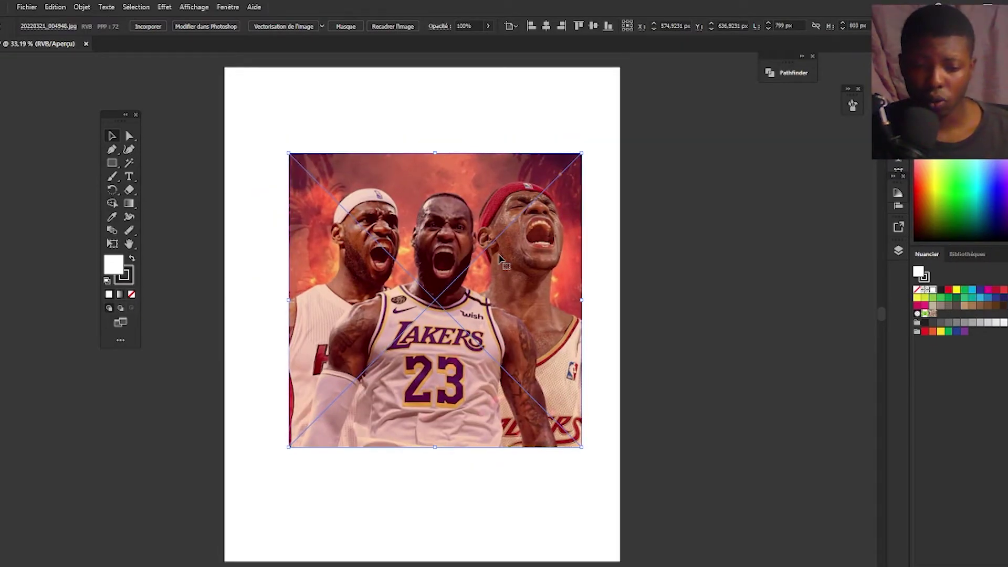
Try to import the girls-custom-person-VECTOR image from the BANIERE IMAGE folder
click(30, 8)
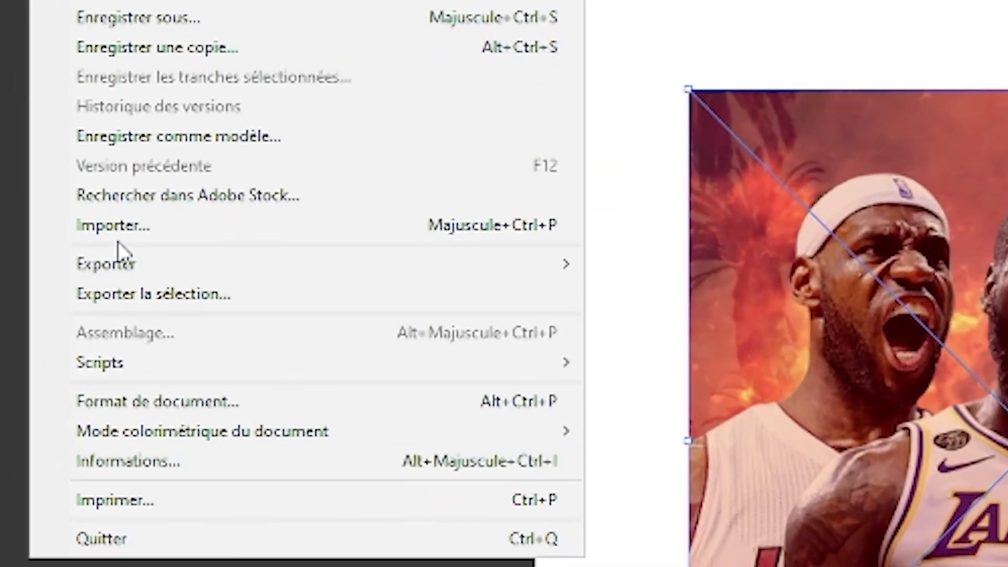
click(85, 333)
click(221, 191)
click(387, 200)
click(441, 192)
click(428, 224)
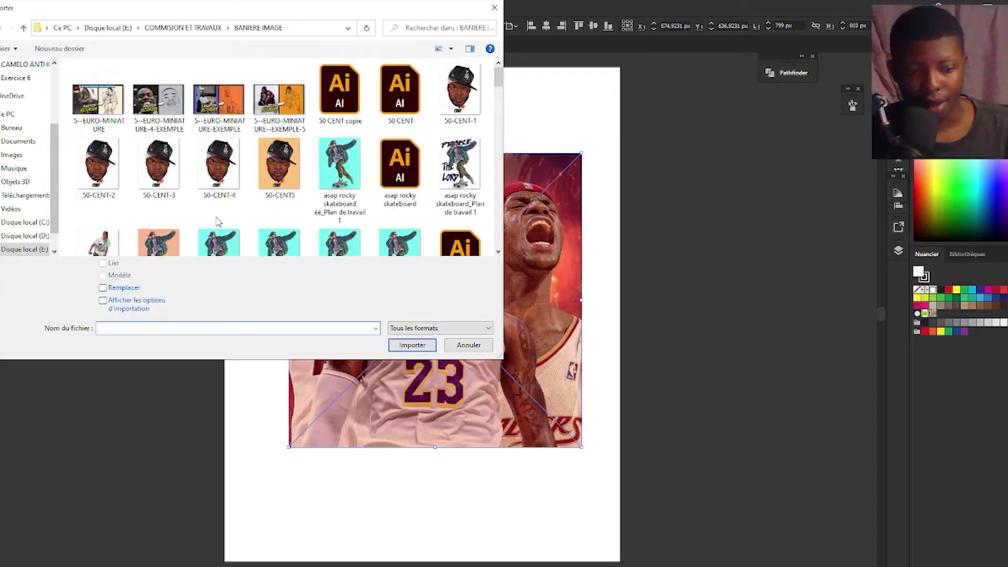
click(340, 168)
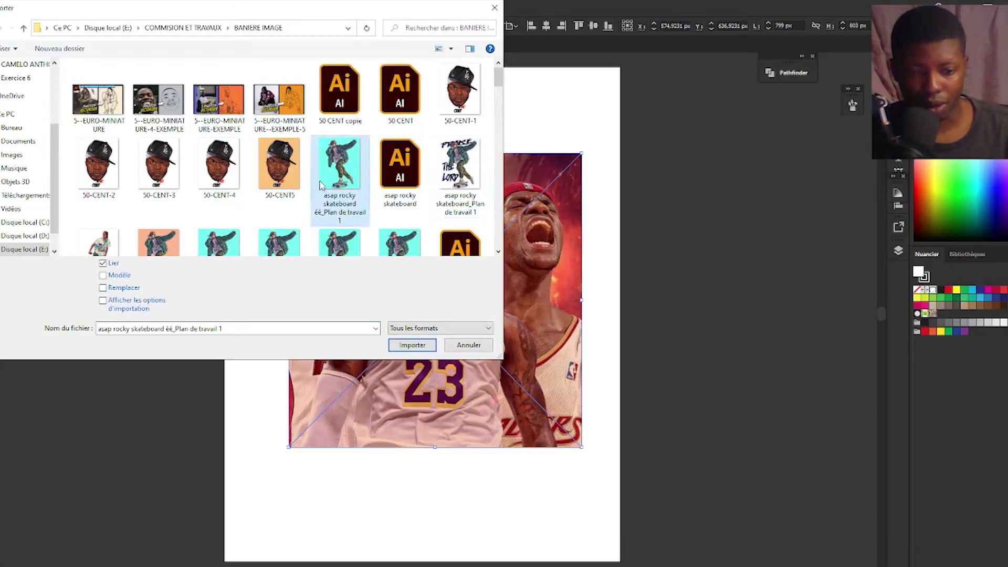
scroll(360, 75, down, 3)
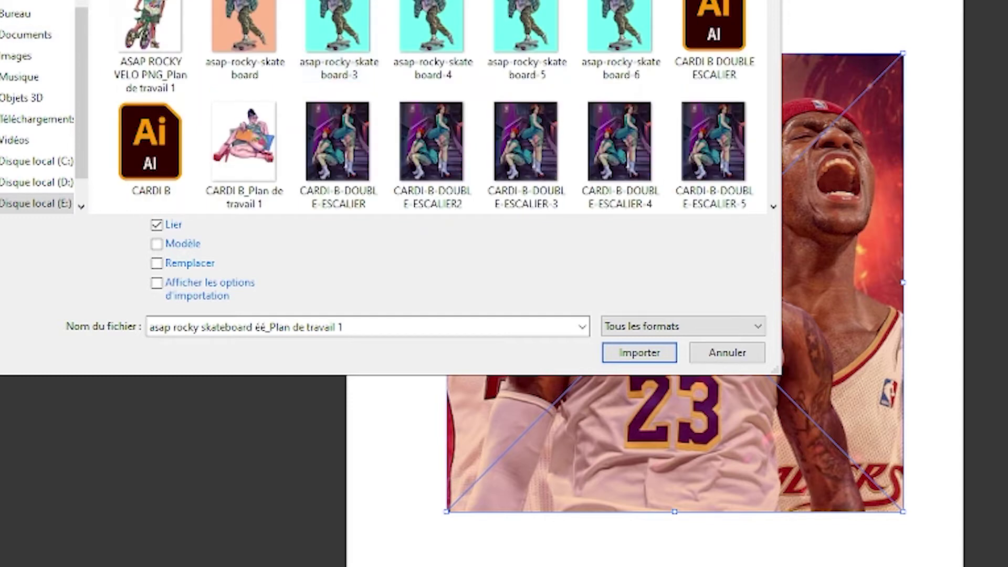
scroll(137, 86, up, 3)
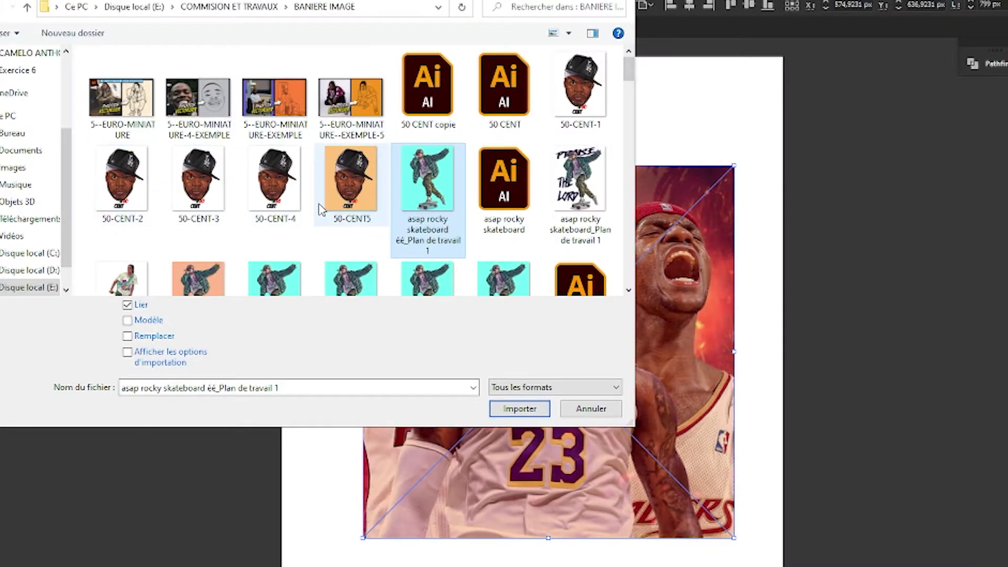
scroll(347, 199, down, 8)
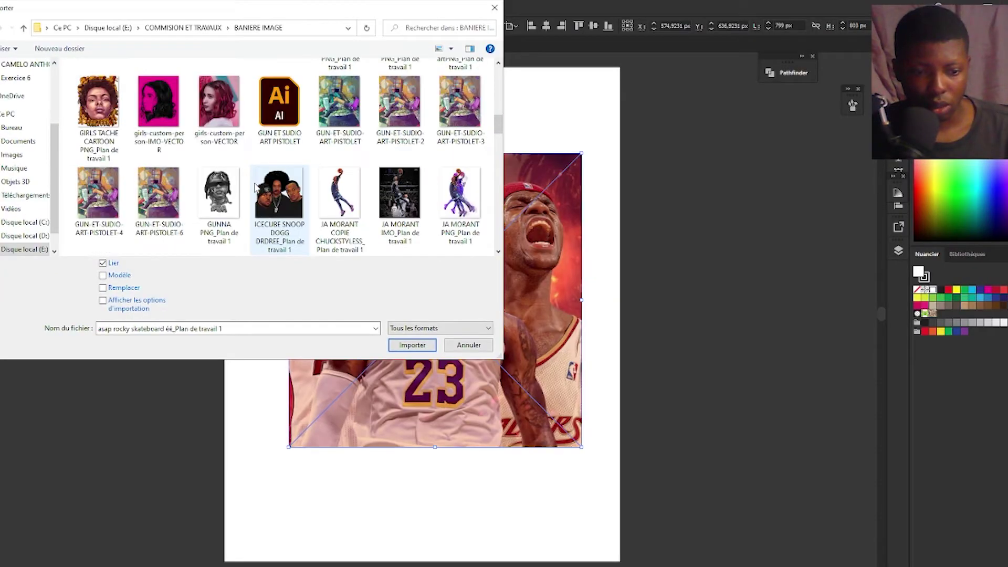
click(219, 103)
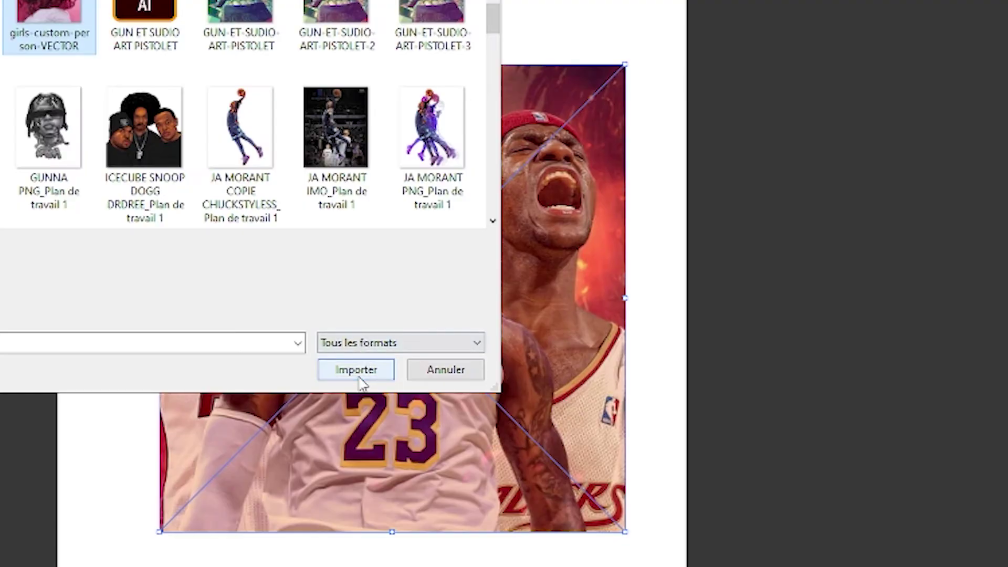
click(357, 370)
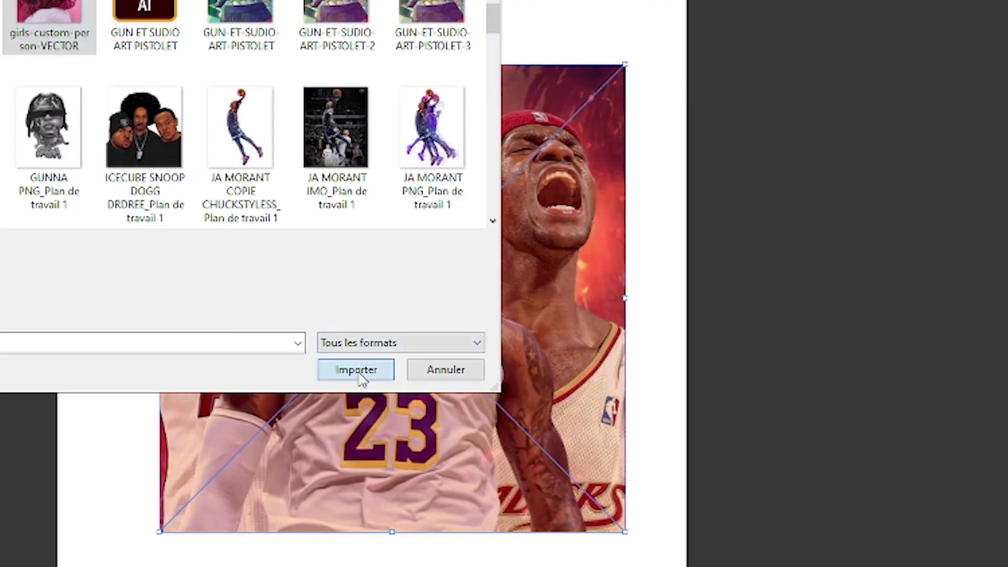
click(378, 407)
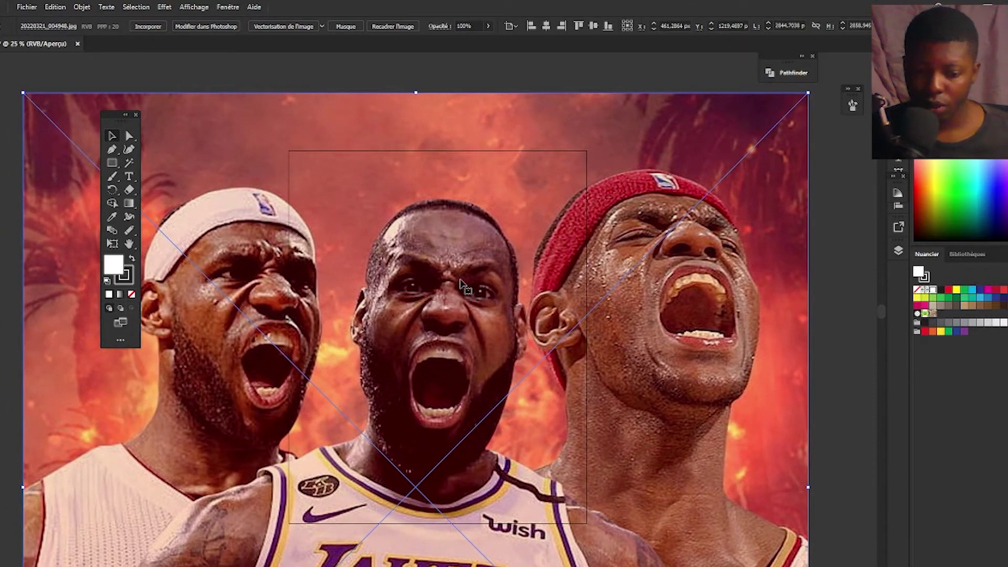
Lower the opacity of the enlarged reference photo to 70%
click(488, 26)
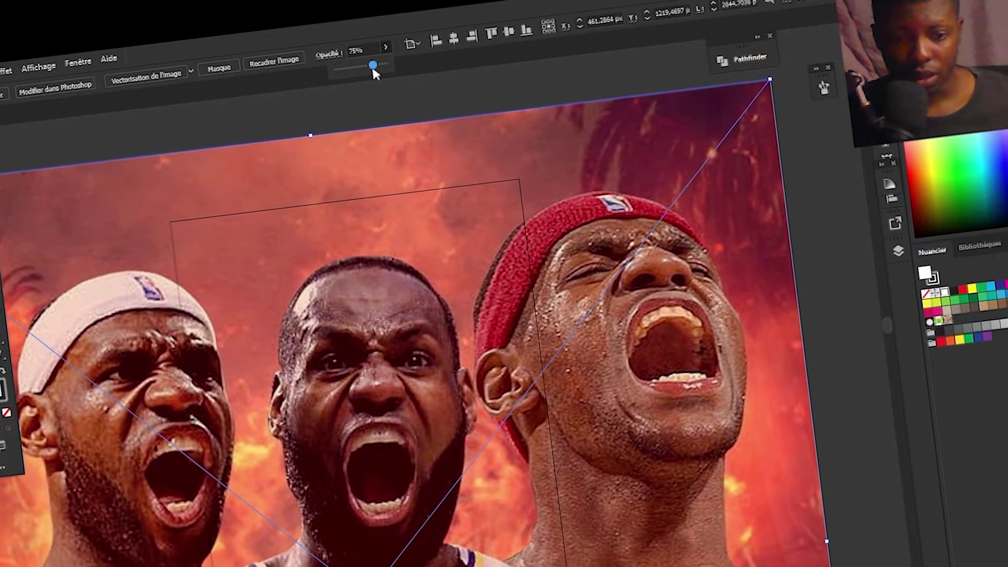
drag(487, 40, 471, 40)
drag(349, 69, 347, 70)
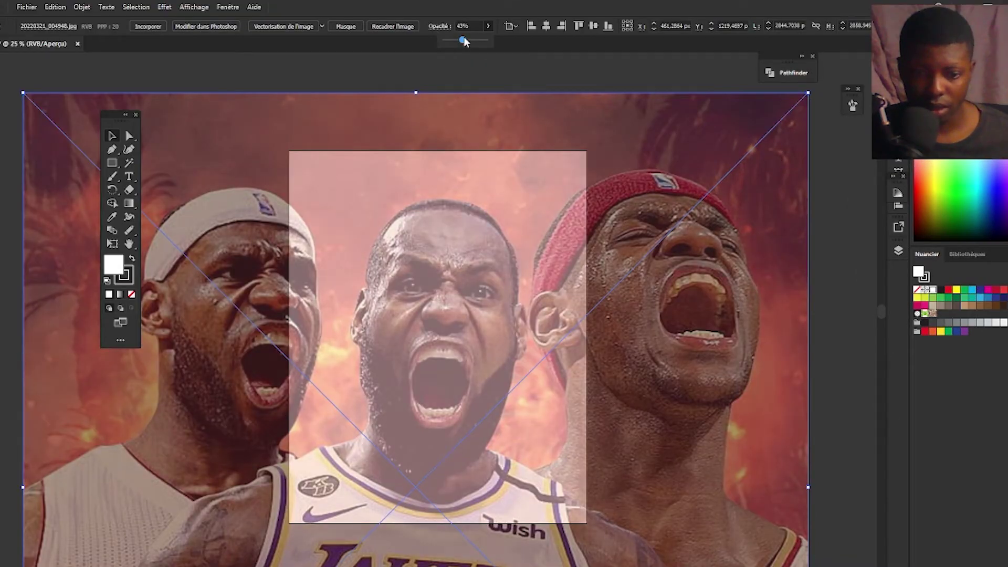
drag(463, 42, 478, 47)
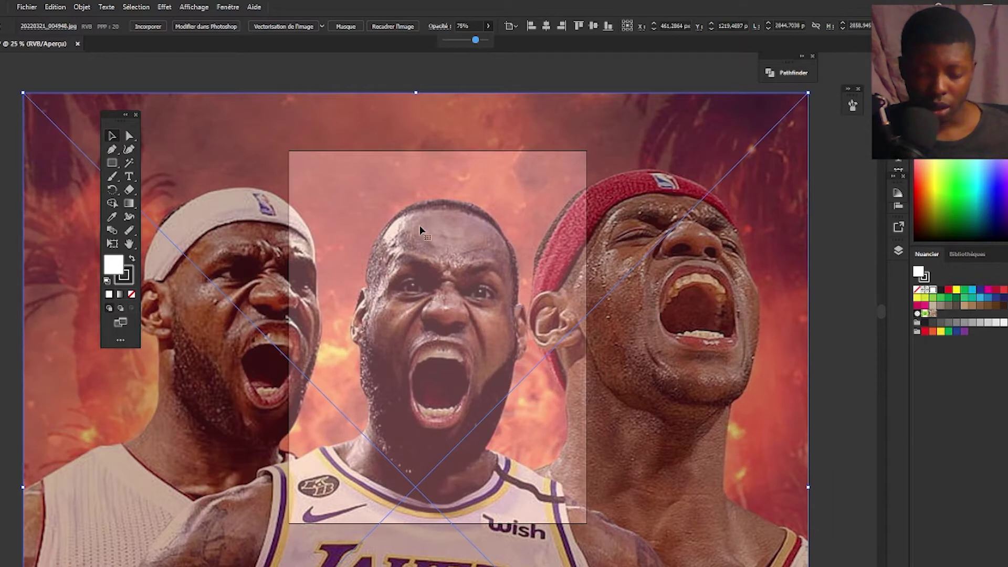
drag(476, 39, 468, 41)
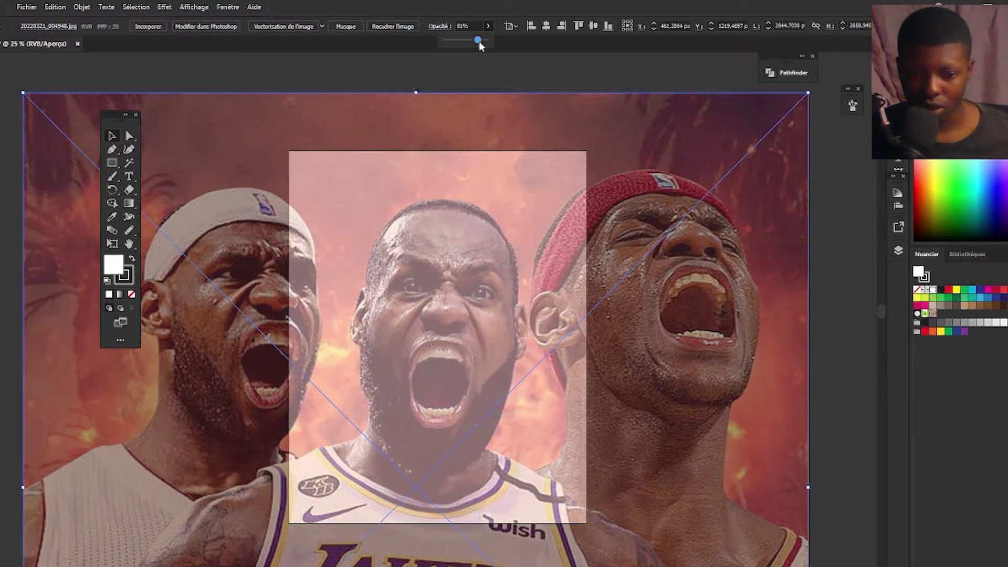
drag(478, 42, 474, 43)
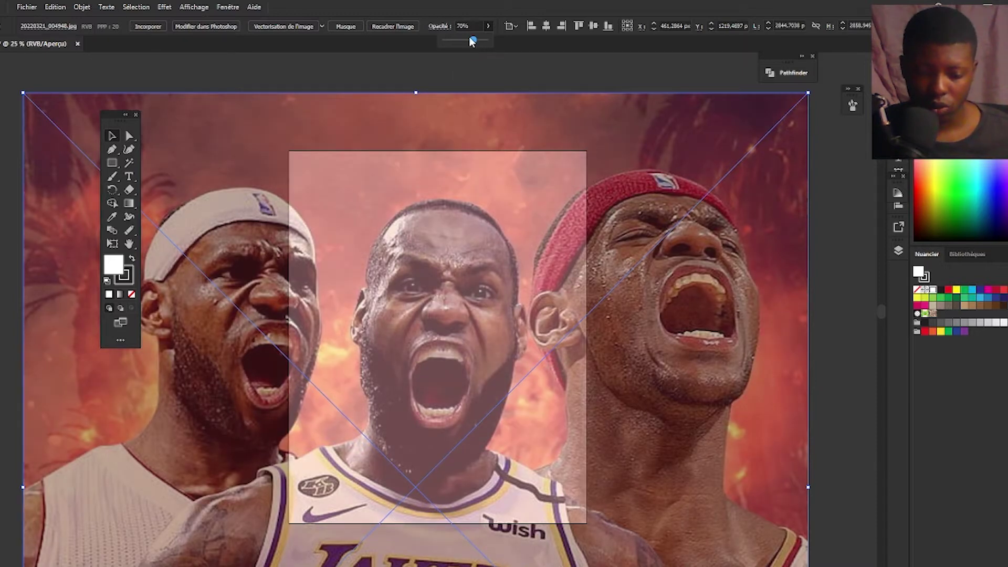
Lock the layer that holds the reference photo
scroll(402, 313, up, 3)
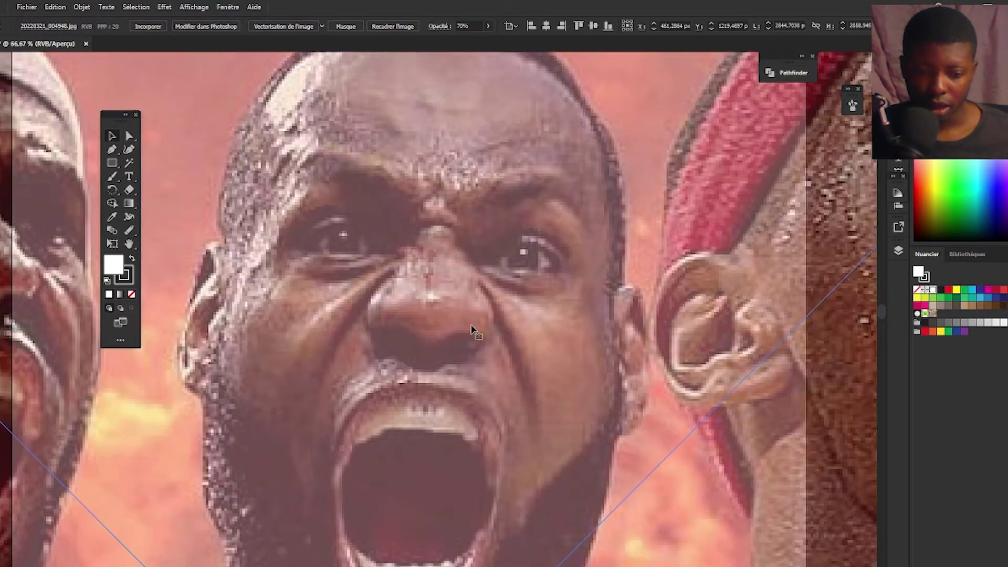
click(896, 253)
click(778, 264)
click(778, 263)
click(779, 263)
Create a new calligraphic brush for the line art
click(257, 73)
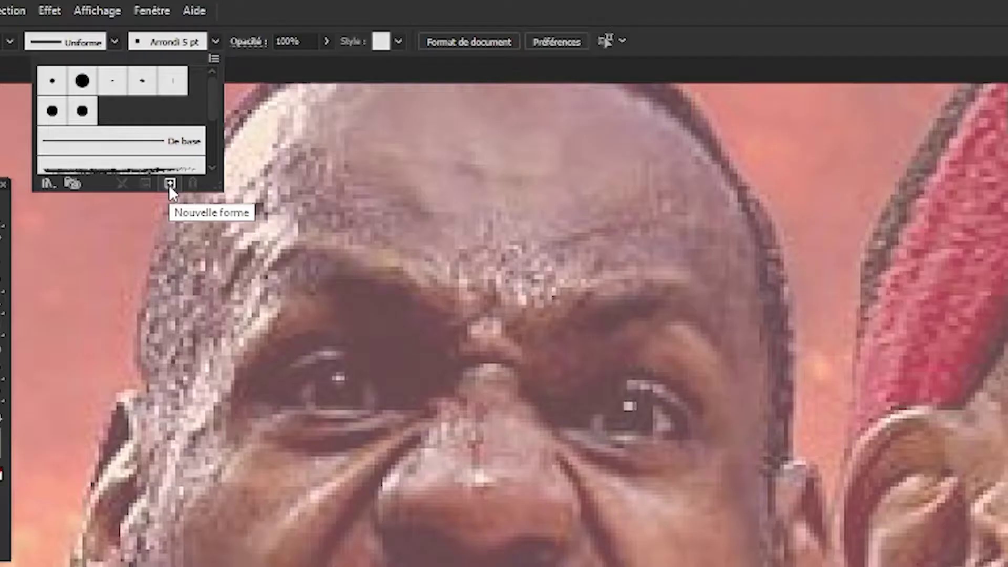
click(168, 184)
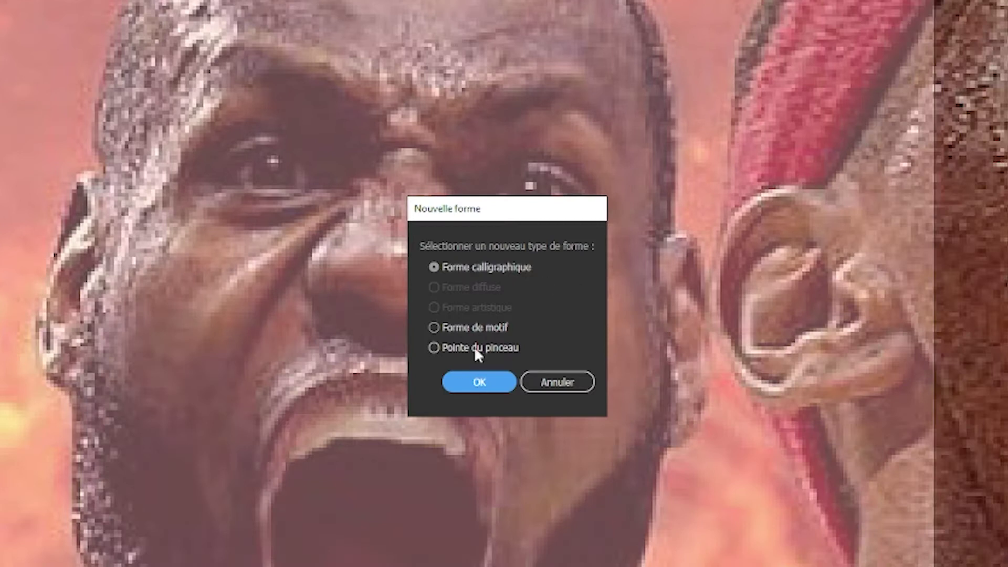
click(459, 378)
click(611, 403)
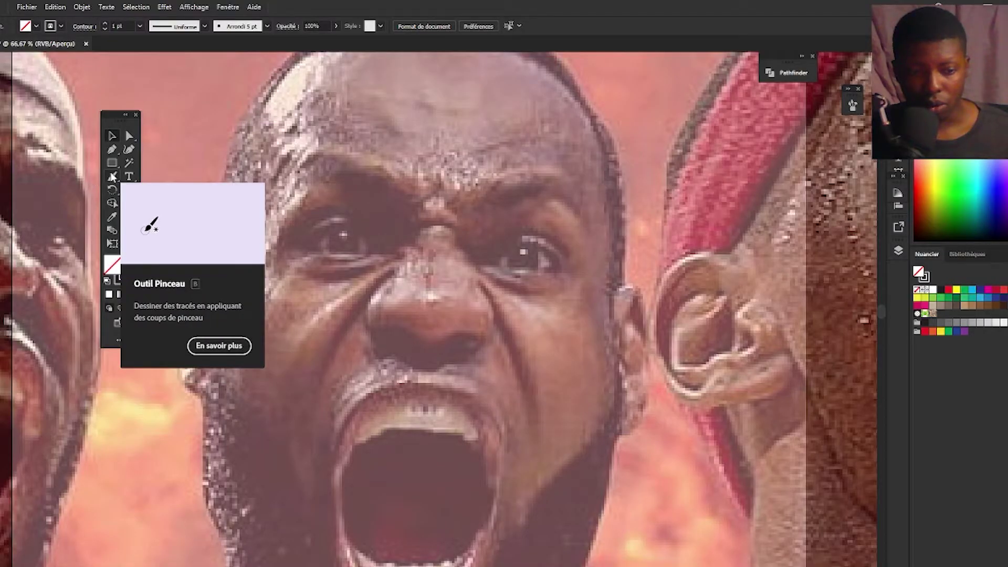
Activate the Paintbrush tool and add a new layer above the locked photo layer for the drawing
click(113, 178)
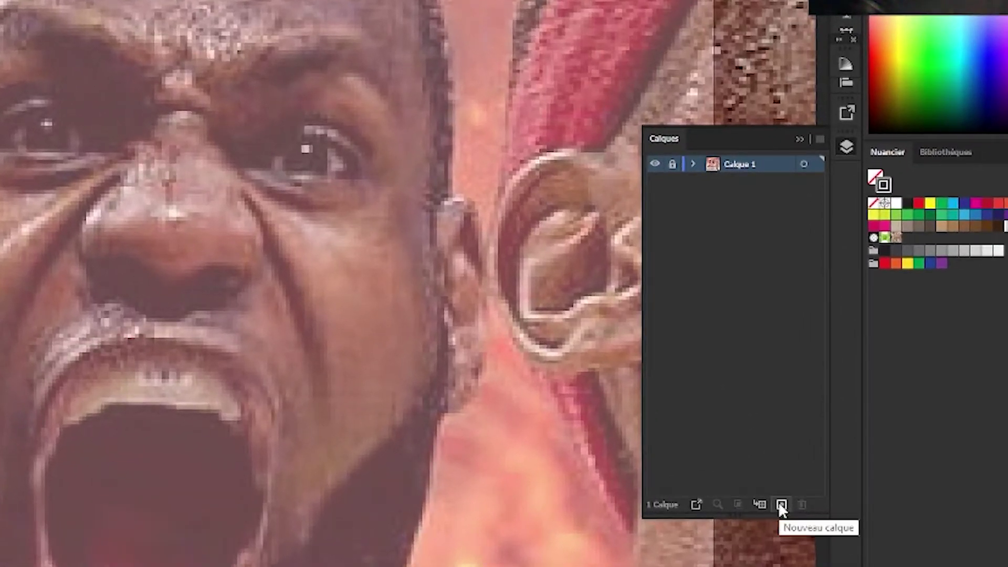
click(852, 498)
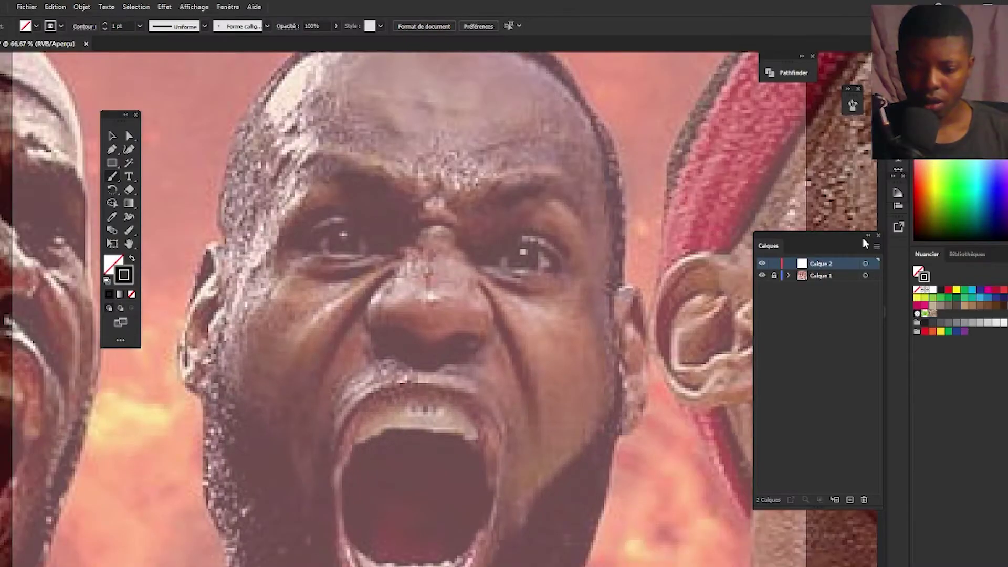
drag(976, 201, 999, 201)
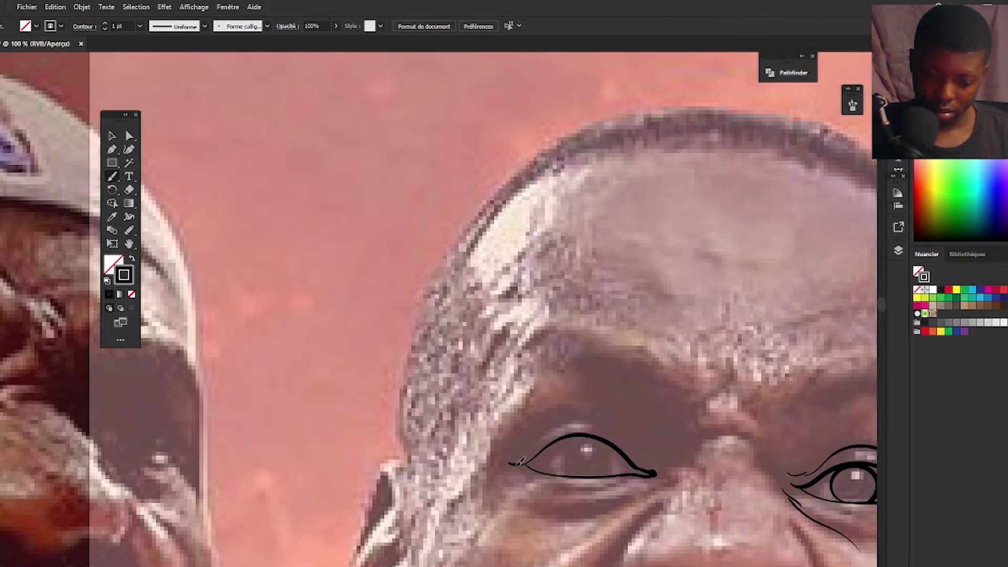
Trace the eyes, nose, ears and outer lip contour of the central face with black Paintbrush strokes
drag(573, 436, 573, 475)
drag(411, 374, 524, 357)
drag(487, 264, 506, 365)
drag(628, 277, 592, 363)
drag(664, 160, 665, 377)
mouse_move(701, 282)
mouse_down()
mouse_move(683, 296)
mouse_move(619, 295)
mouse_up()
drag(706, 307, 733, 292)
mouse_move(421, 218)
mouse_down()
mouse_move(368, 344)
mouse_move(382, 423)
mouse_up()
drag(499, 91, 457, 136)
drag(704, 91, 722, 145)
drag(476, 271, 727, 289)
mouse_move(726, 289)
mouse_down()
mouse_move(677, 429)
mouse_move(476, 271)
mouse_up()
Trace the inner lips, teeth and tongue of the open mouth with black brush strokes
key(ctrl+plus)
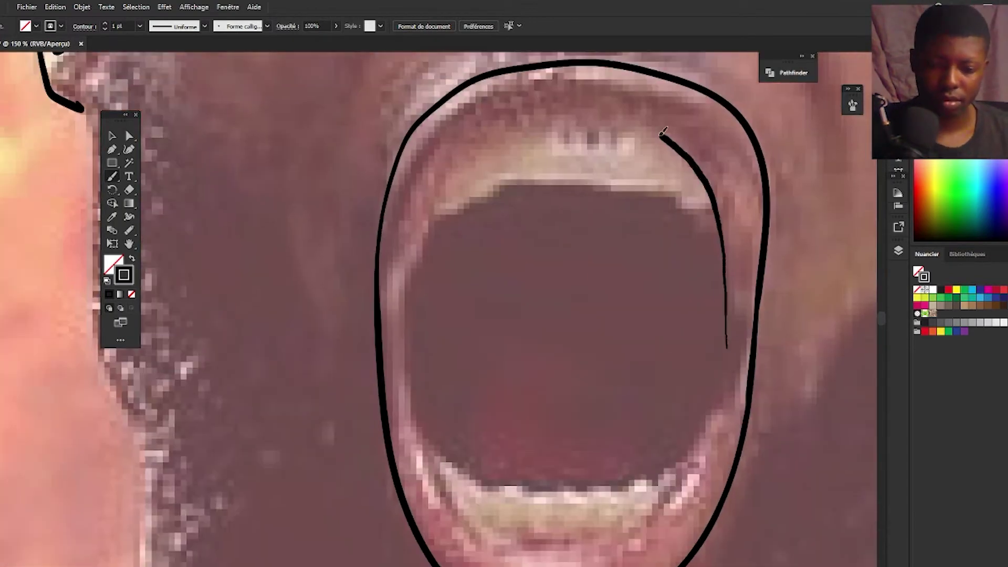
drag(364, 219, 690, 225)
drag(701, 209, 389, 337)
drag(396, 169, 704, 140)
drag(391, 383, 656, 389)
drag(423, 401, 623, 412)
drag(685, 185, 692, 278)
Draw the beard around the jaw as a solid black shape with ragged edges, without a stroke
key(ctrl+minus)
key(ctrl+minus)
key(ctrl+minus)
key(ctrl+plus)
drag(386, 92, 573, 436)
drag(376, 417, 803, 427)
key(ctrl+minus)
key(ctrl+minus)
key(ctrl+plus)
key(ctrl+plus)
key(ctrl+plus)
key(ctrl+plus)
drag(525, 462, 573, 364)
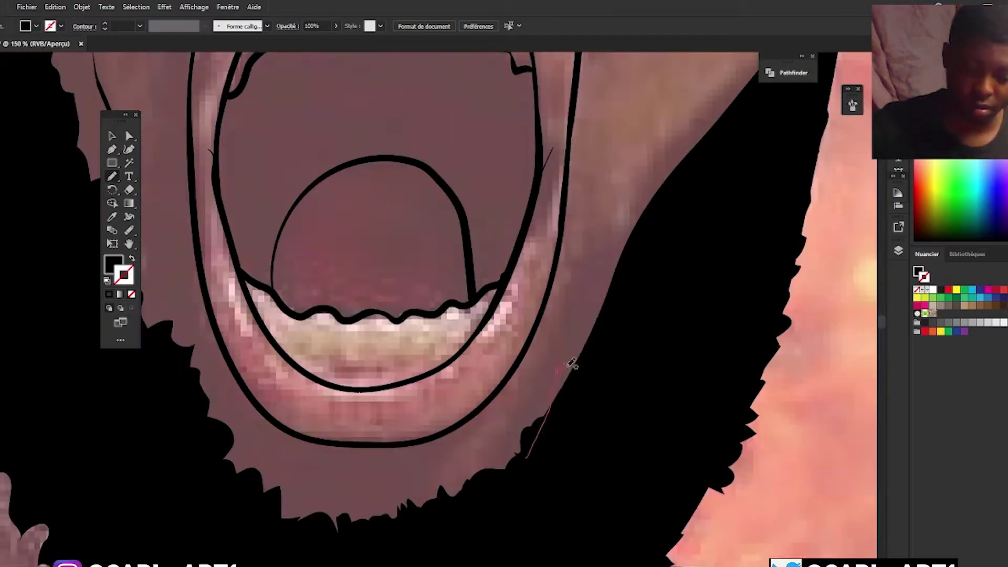
drag(587, 452, 704, 351)
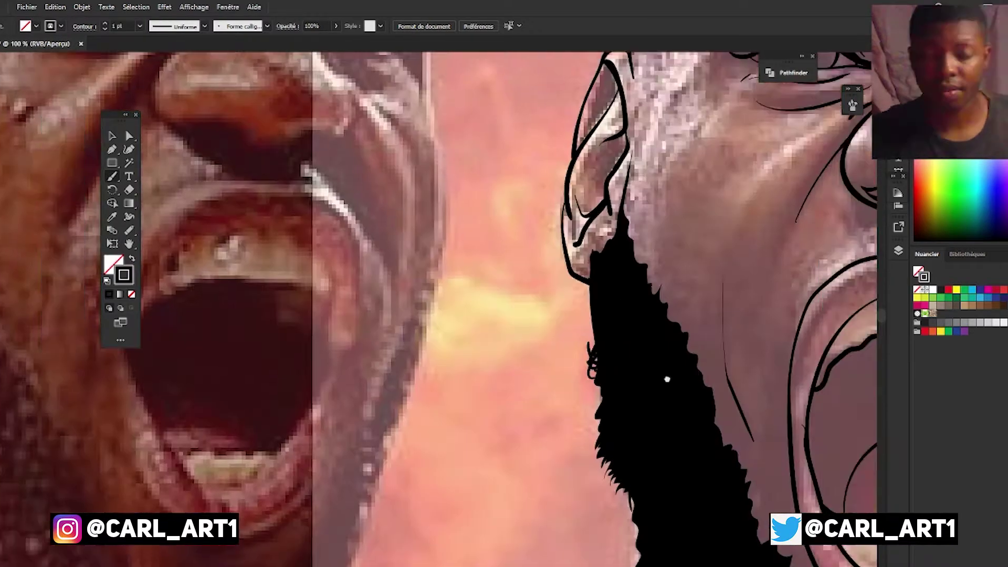
Paint short curly hair strokes along the outer edge of the beard
key(ctrl+plus)
key(ctrl+plus)
drag(514, 266, 524, 315)
Draw the short hair along the top of the skull as a solid black Pencil shape and refine its outer edge
key(n)
key(shift+x)
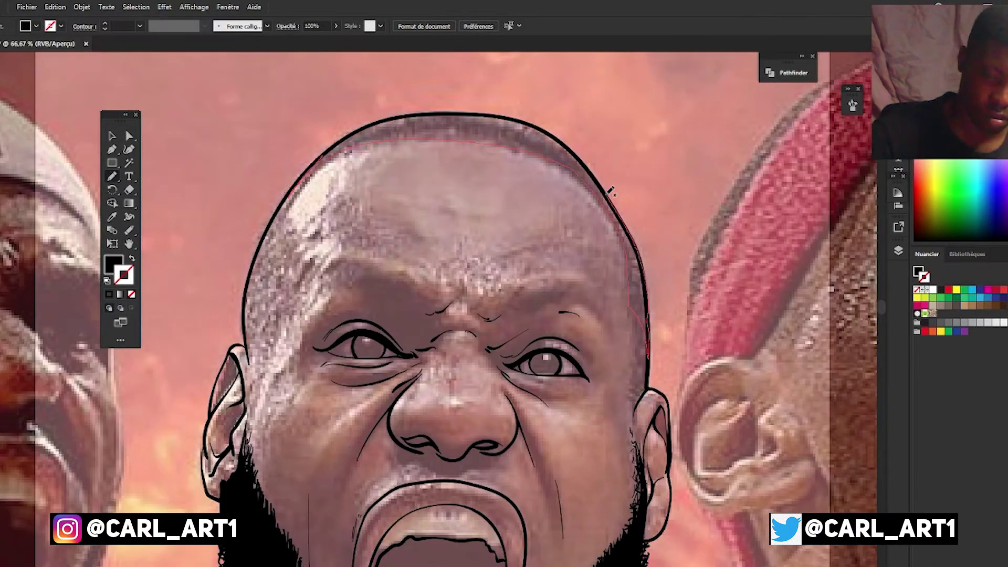
drag(653, 308, 245, 300)
drag(653, 366, 594, 394)
key(v)
key(ctrl+plus)
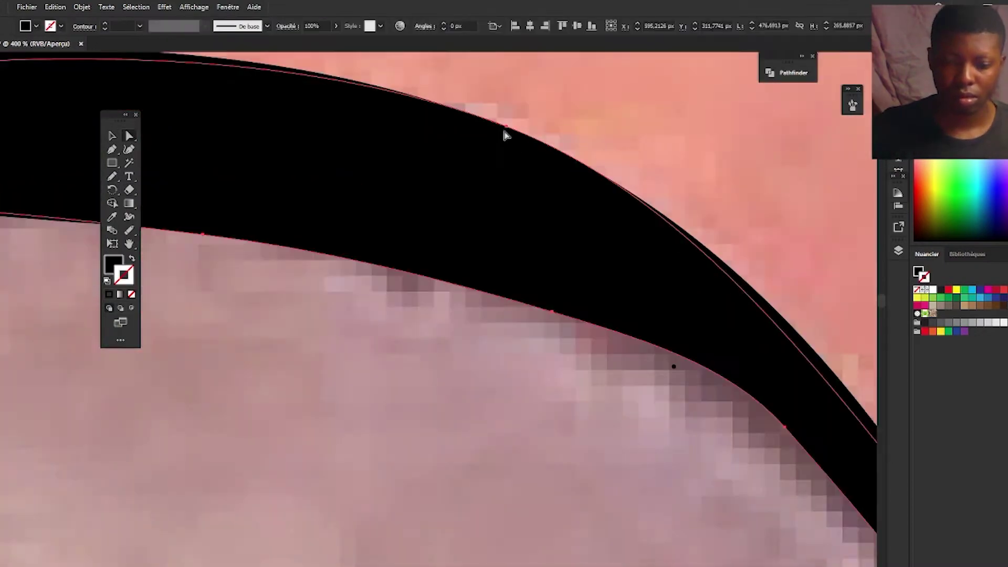
Draw both eyebrows and irises as solid black shapes and add fine 0.5 pt hair strokes at the temples
key(ctrl+minus)
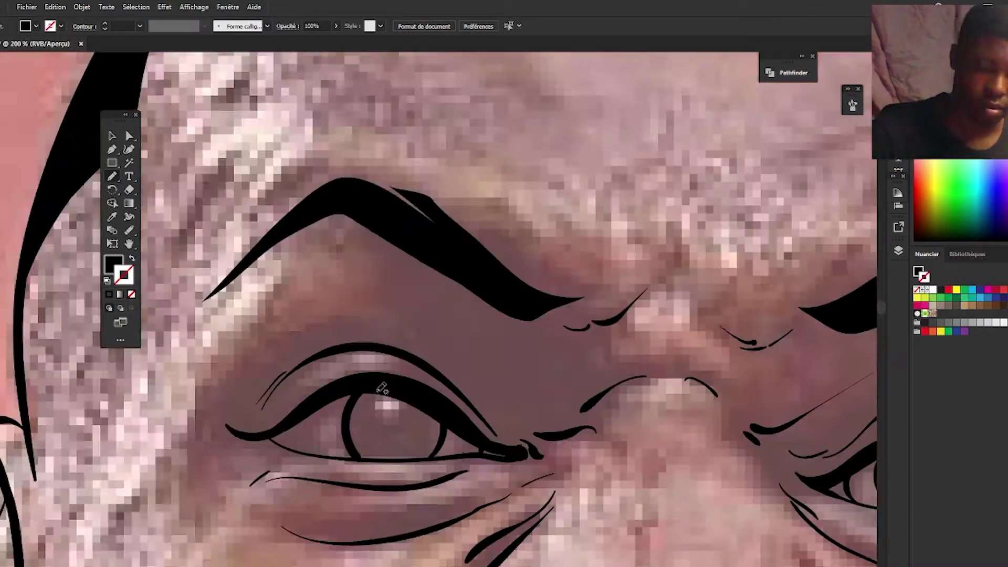
key(ctrl+minus)
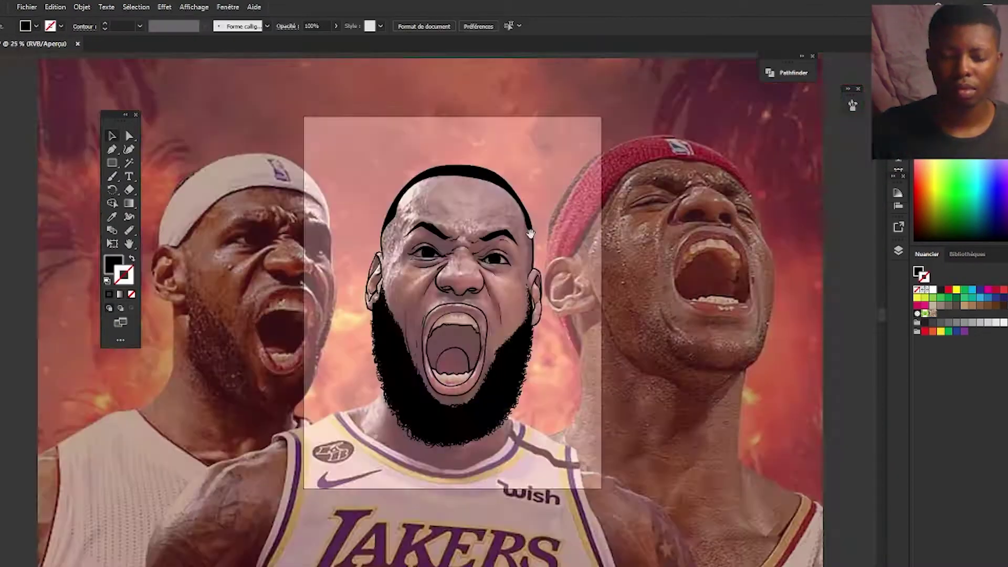
key(ctrl+plus)
mouse_move(588, 564)
mouse_down()
mouse_move(571, 452)
mouse_move(463, 484)
mouse_up()
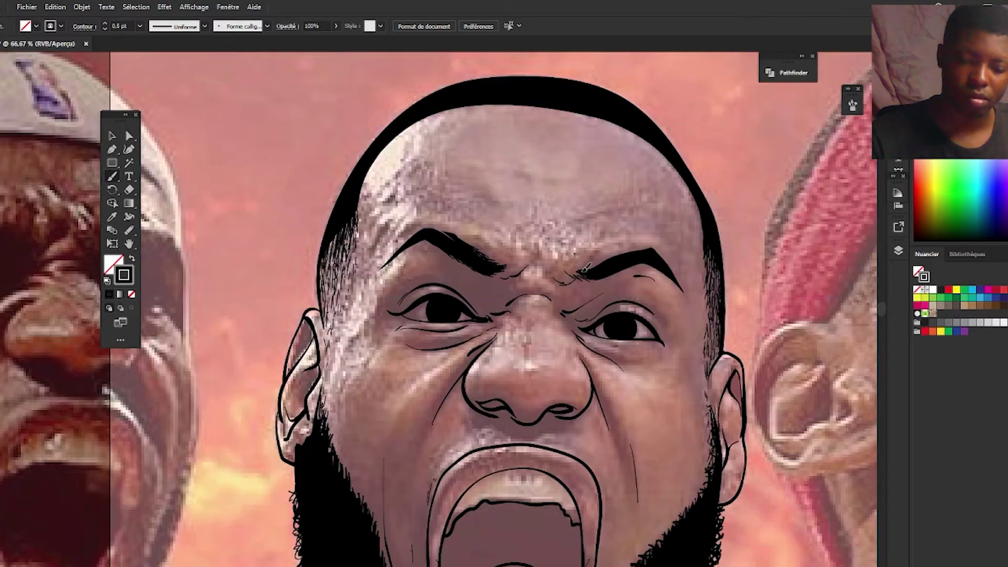
Add thin wrinkle lines on the forehead and face and fill the mouth cavity around the tongue with black
drag(477, 224, 542, 301)
drag(683, 498, 465, 123)
drag(535, 218, 630, 375)
key(n)
drag(534, 323, 529, 321)
key(v)
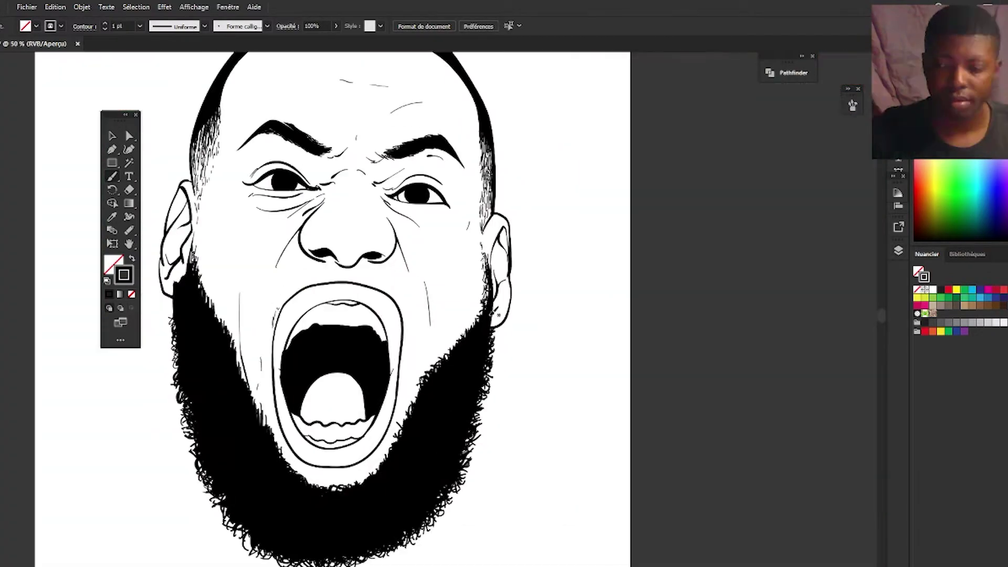
Touch up the line work around the ear opposite the toolbox side and deselect the artwork
drag(494, 313, 682, 328)
key(ctrl+plus)
key(ctrl+plus)
key(ctrl+plus)
key(v)
click(633, 263)
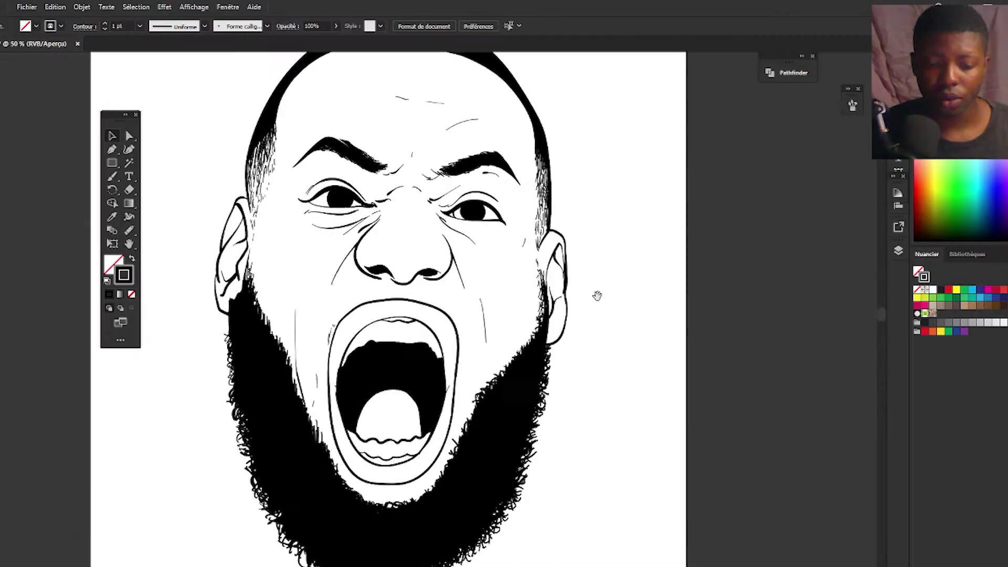
Duplicate the Calque 2 line-art layer, then lock and hide the copy
drag(596, 296, 606, 294)
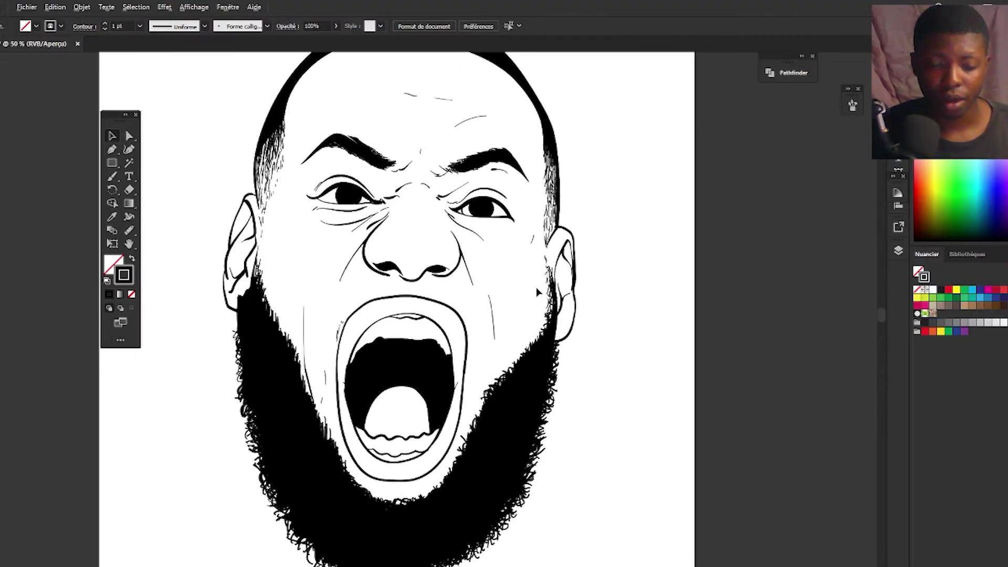
key(ctrl+minus)
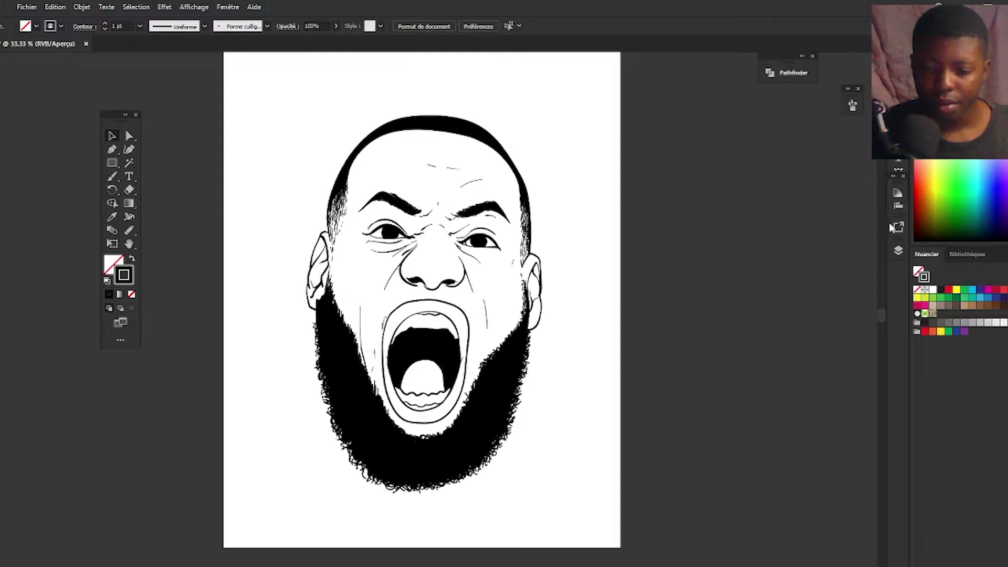
click(898, 251)
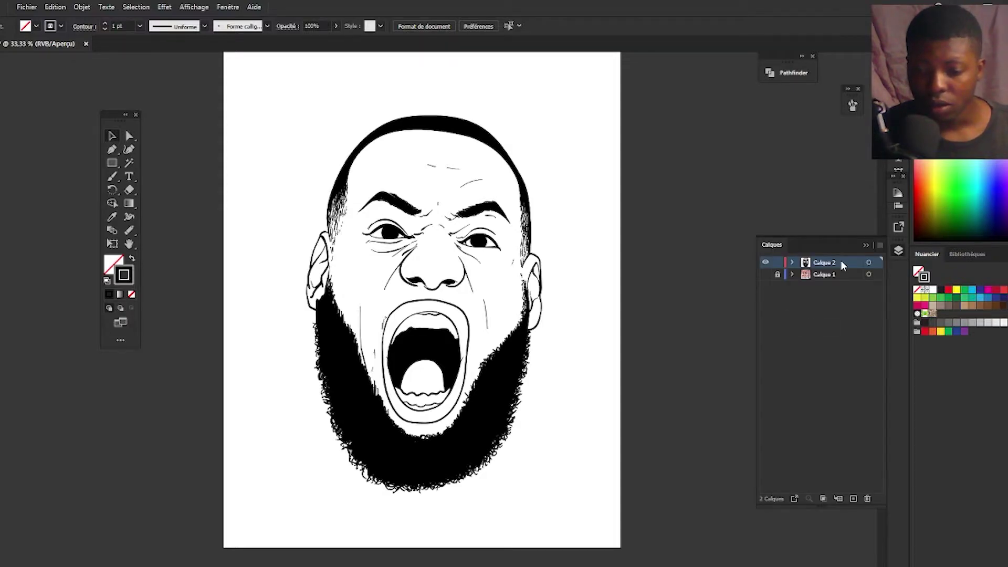
drag(841, 265, 853, 499)
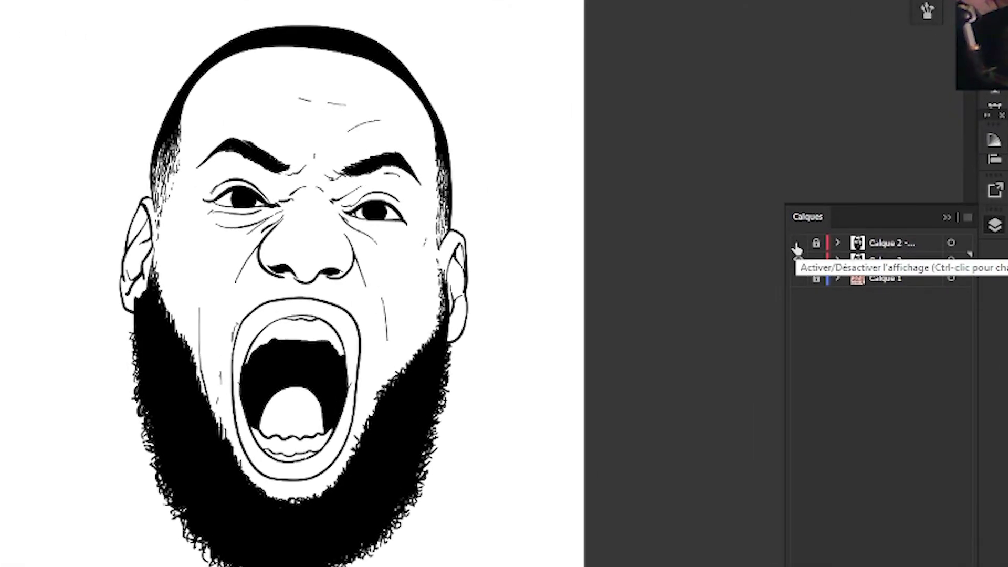
click(765, 262)
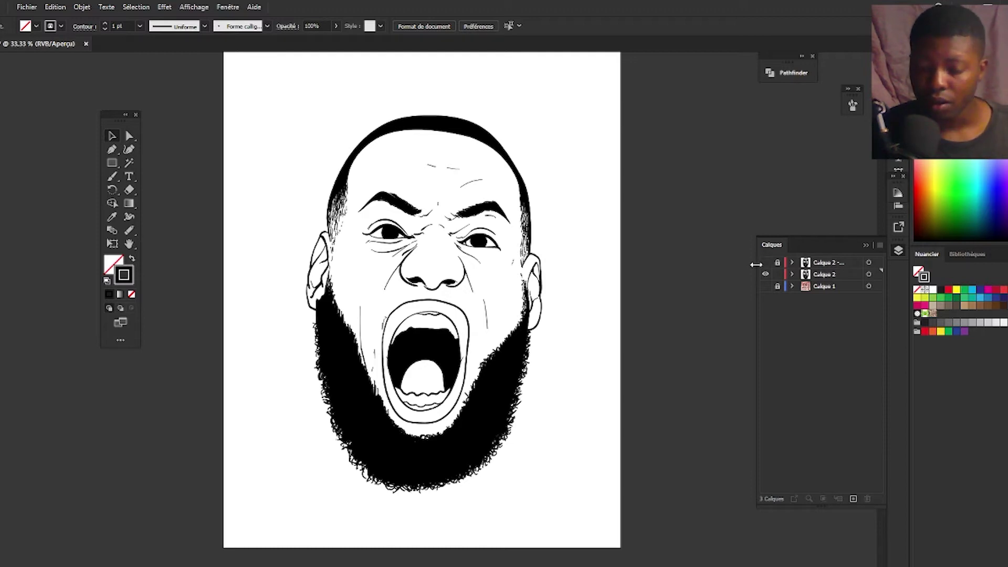
Rename the hidden layer copy as "vecteur final" and make Calque 2 the active layer
double_click(832, 263)
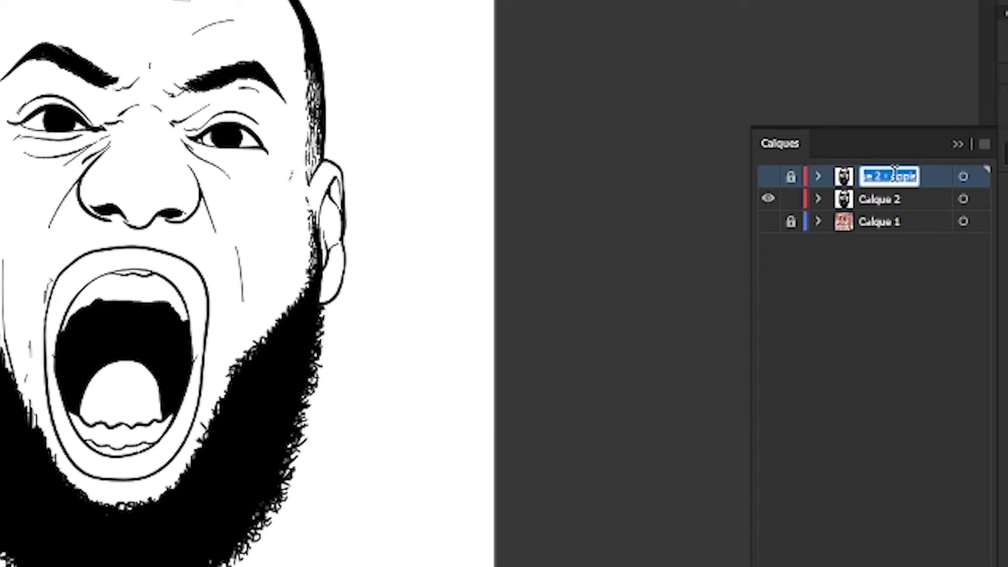
text(vecteur final)
key(Return)
click(887, 194)
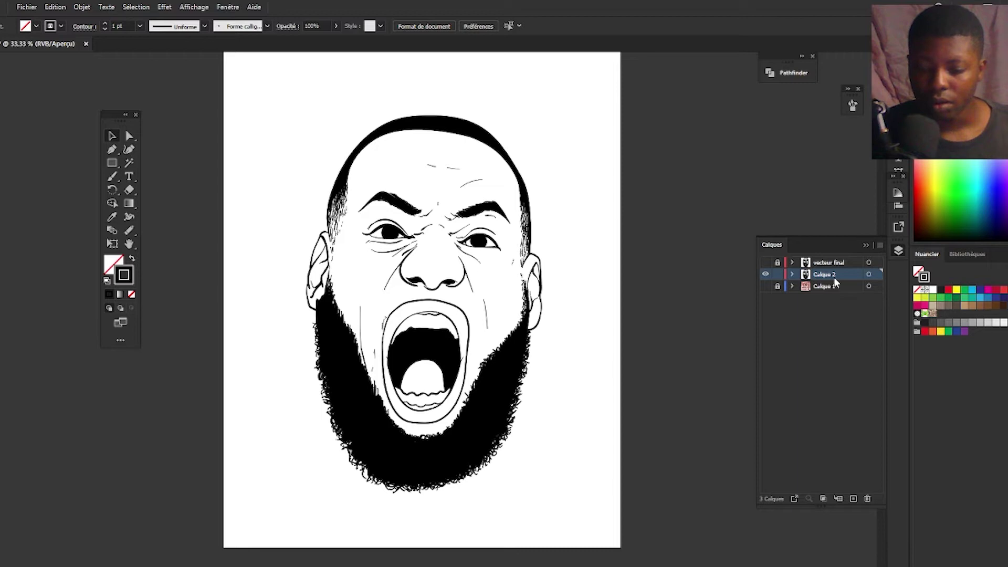
Select all the line art on Calque 2 and bring up the Pathfinder options as a floating window beside the artboard
key(ctrl+a)
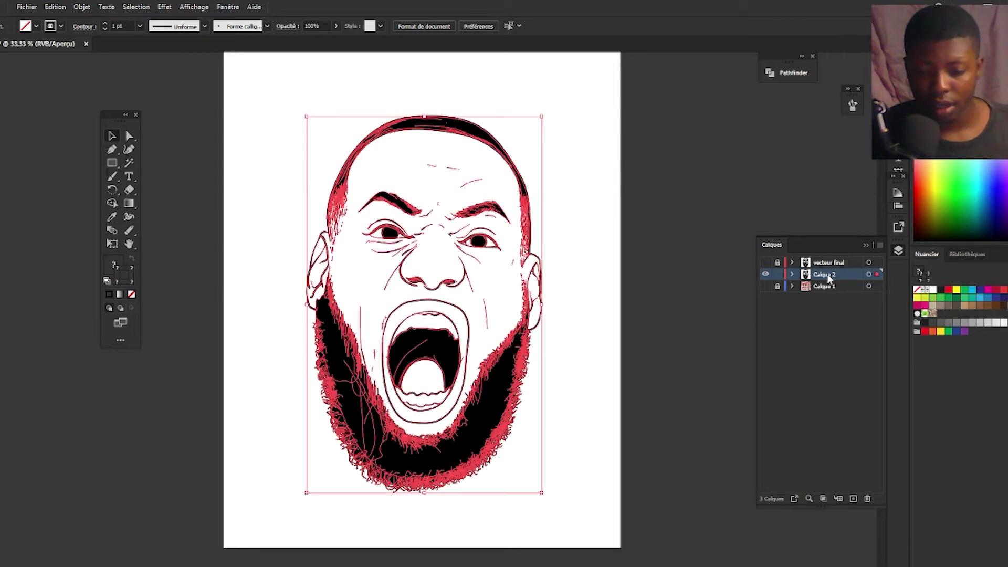
click(630, 243)
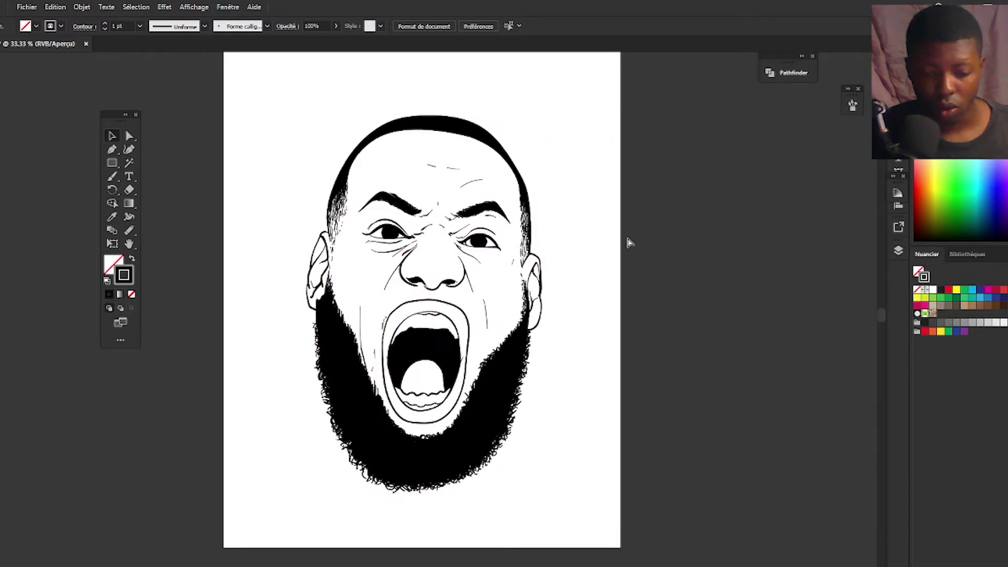
key(ctrl+a)
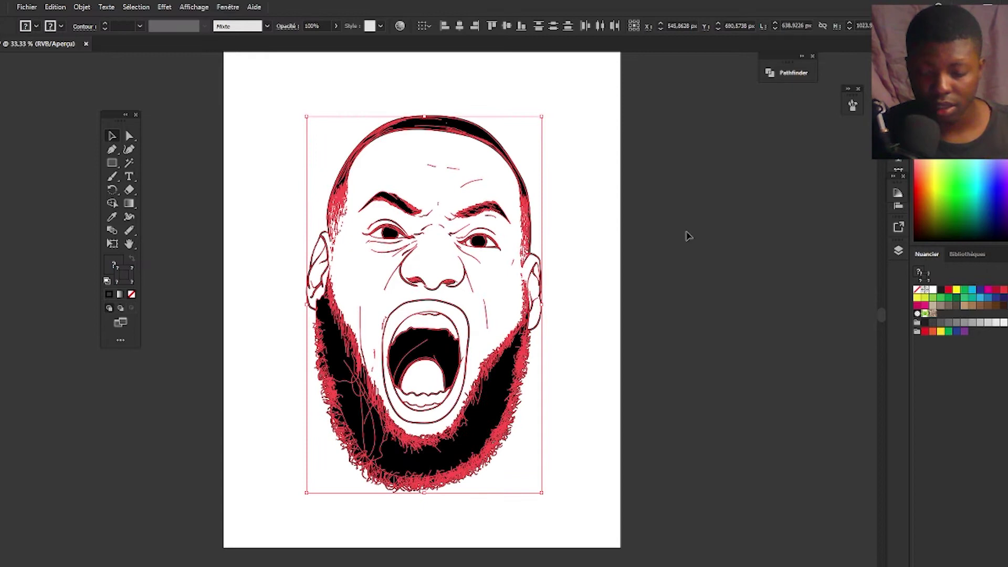
click(898, 251)
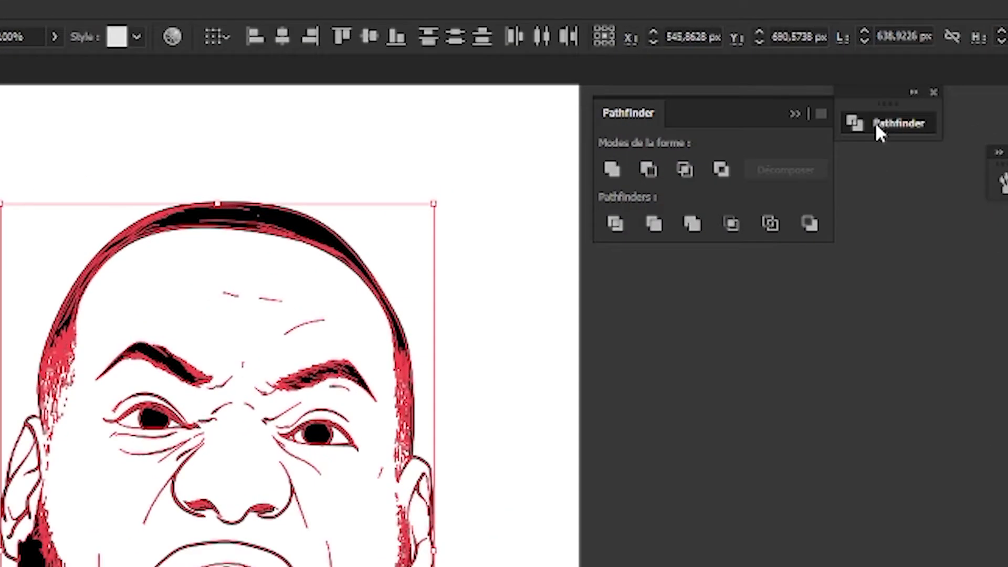
click(785, 69)
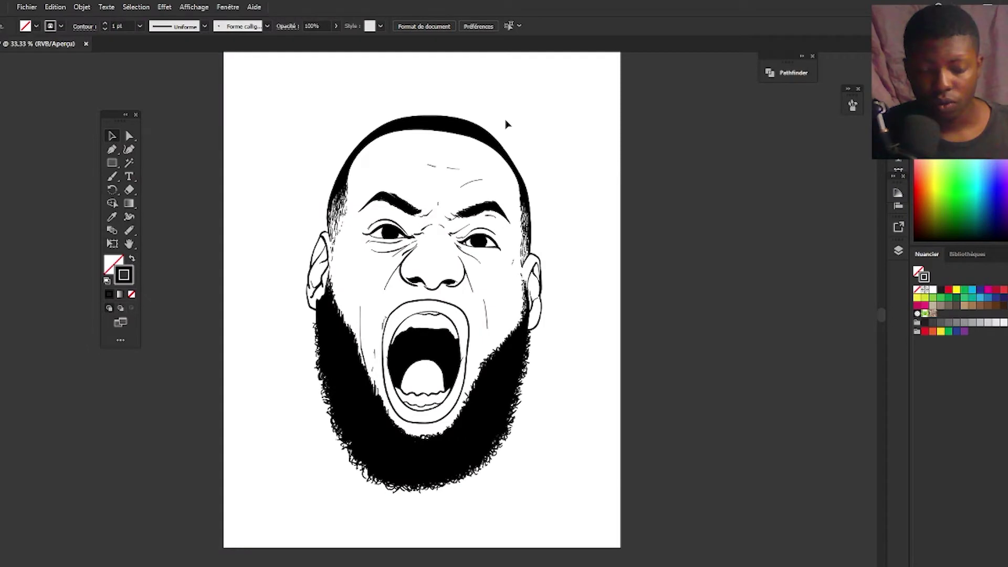
key(ctrl+a)
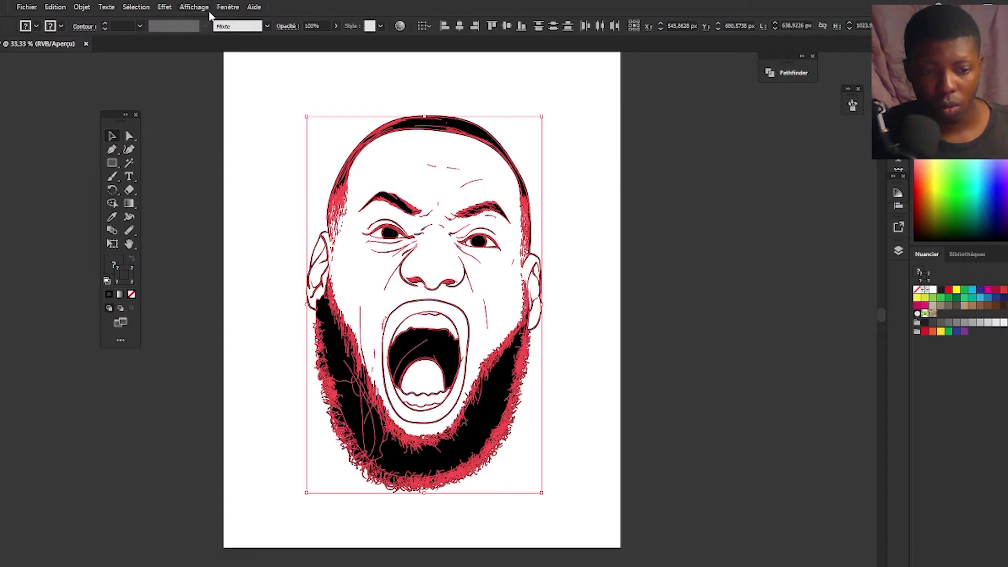
click(224, 9)
mouse_move(203, 10)
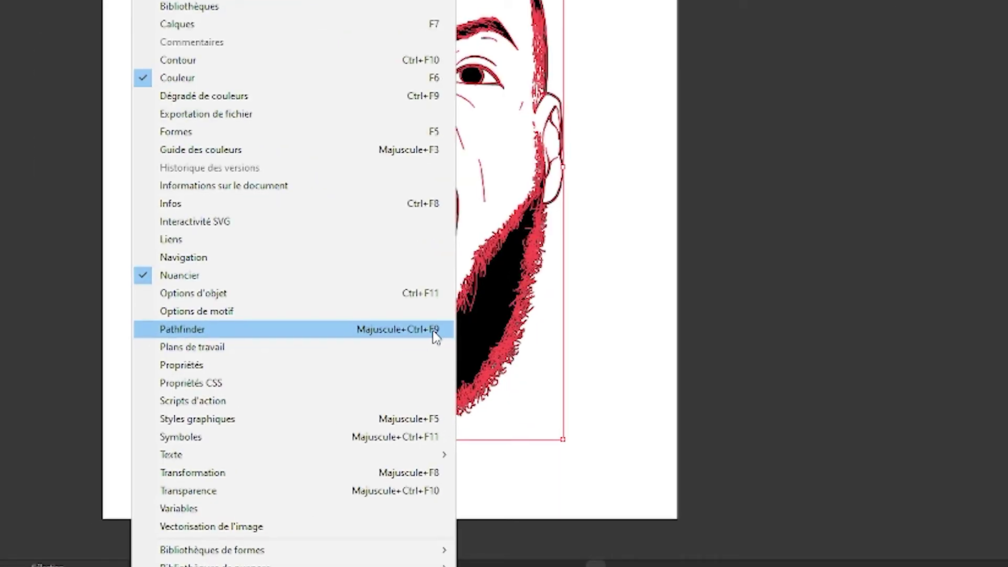
click(314, 331)
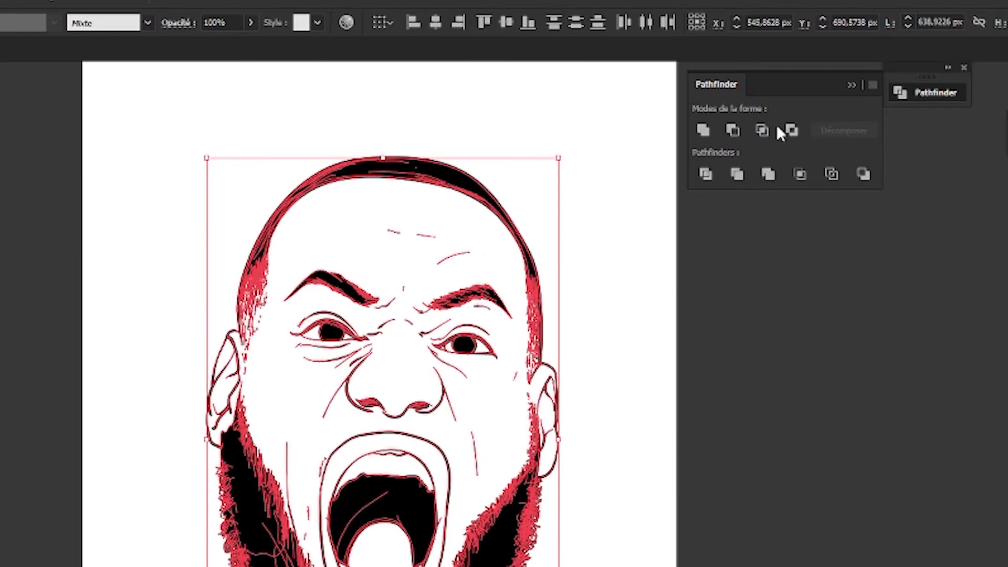
drag(784, 84, 820, 126)
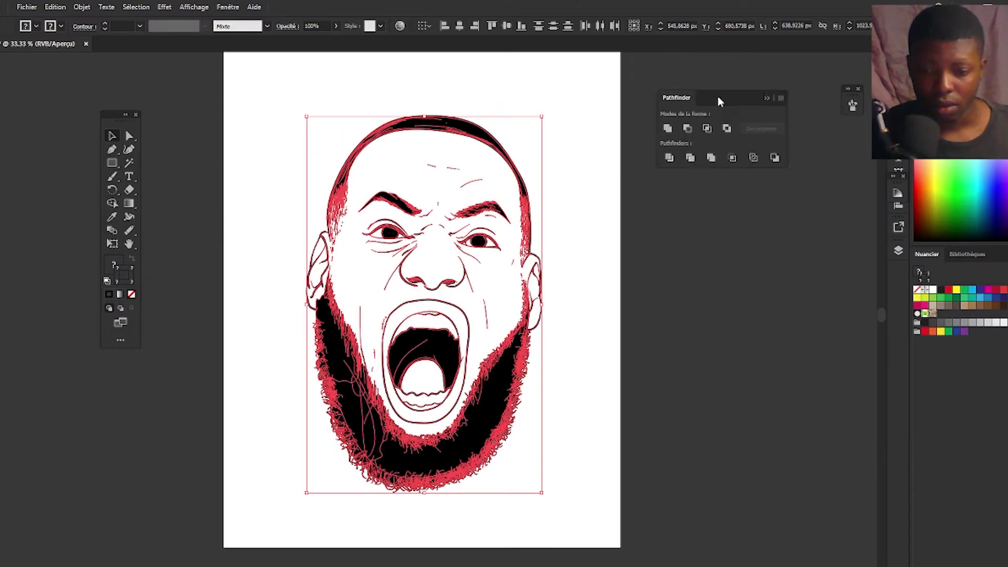
drag(718, 98, 718, 98)
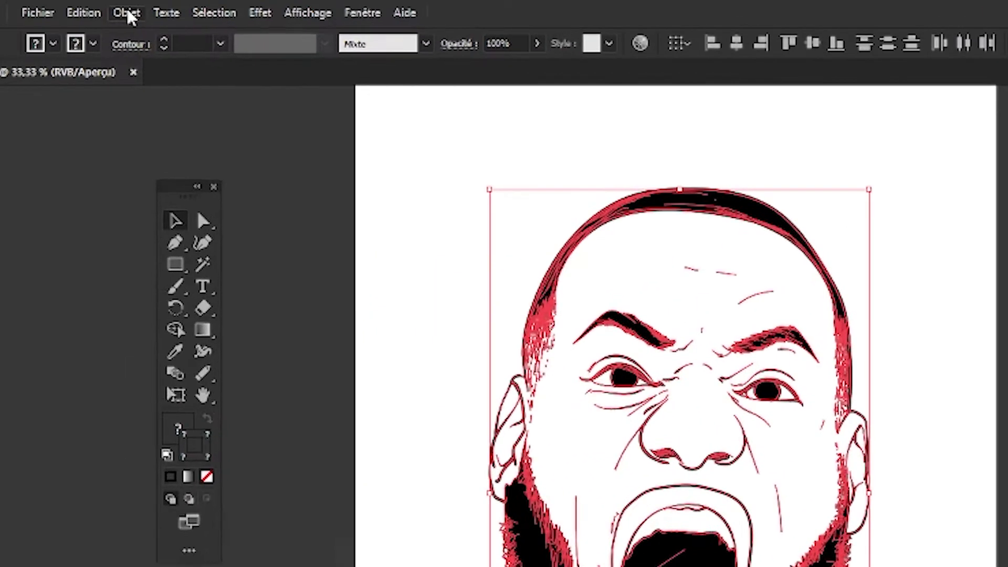
Expand the appearance of the selected line art and merge it with the Pathfinder Fusion operation
click(82, 6)
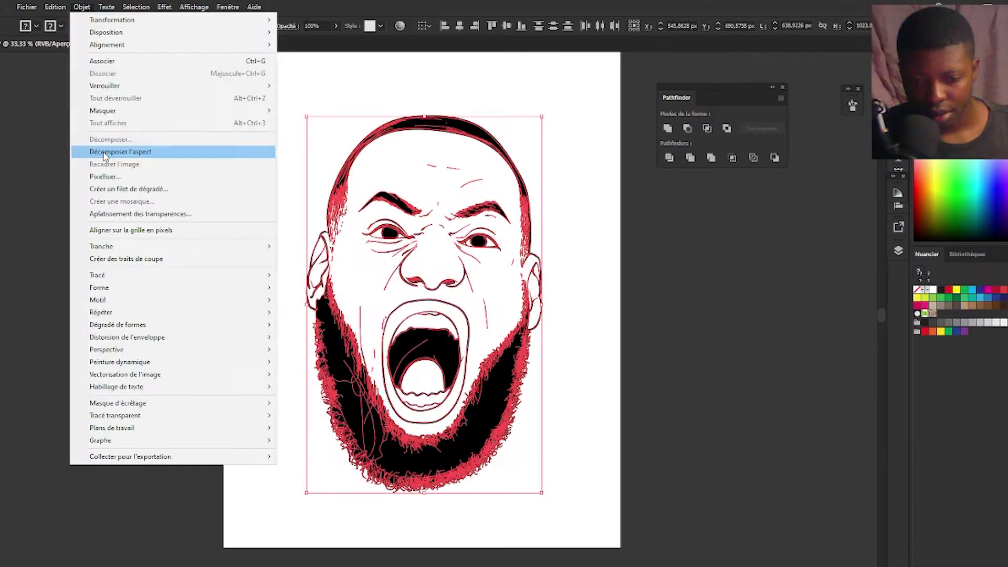
click(56, 253)
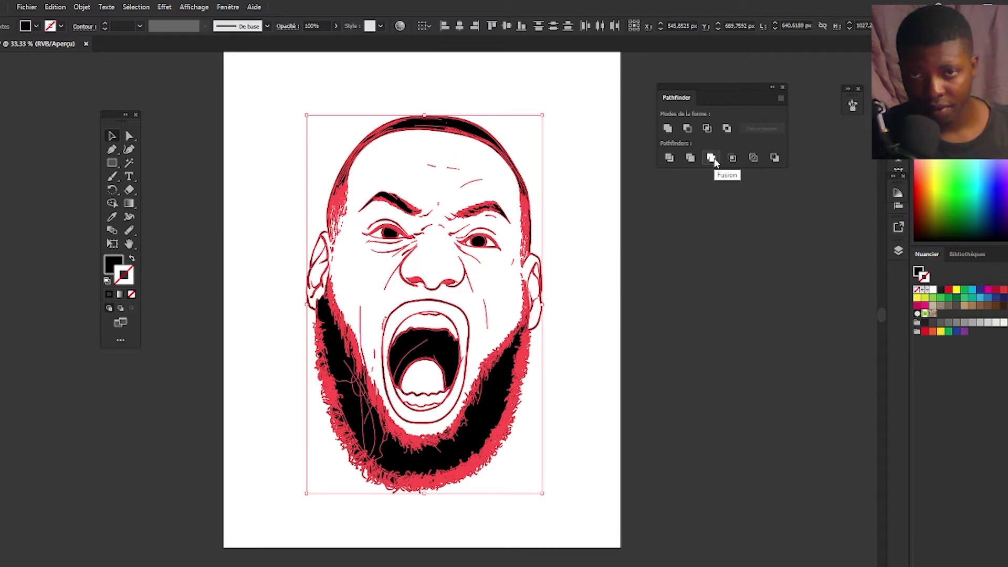
click(712, 158)
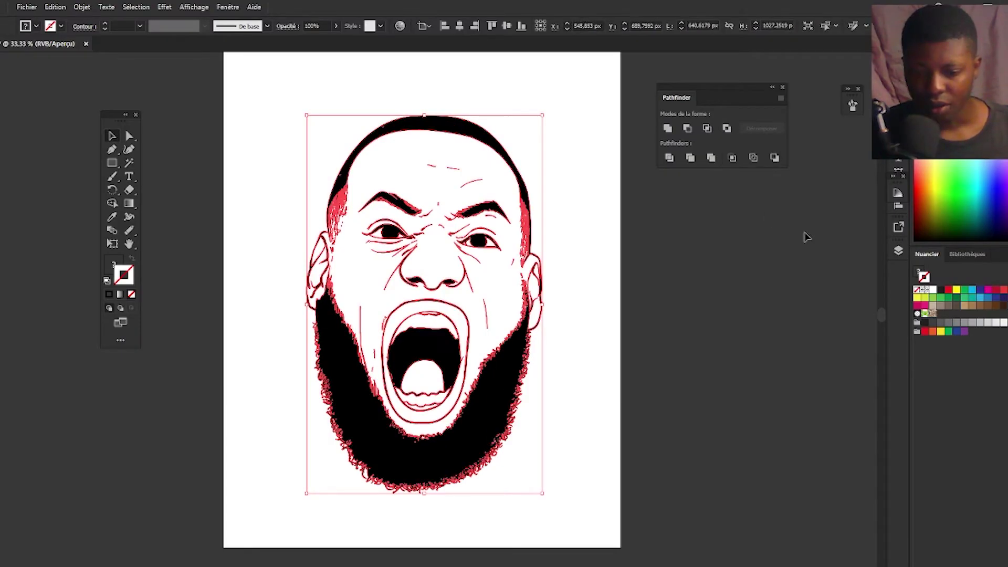
Duplicate the merged Calque 2 layer and lock the copy
click(898, 251)
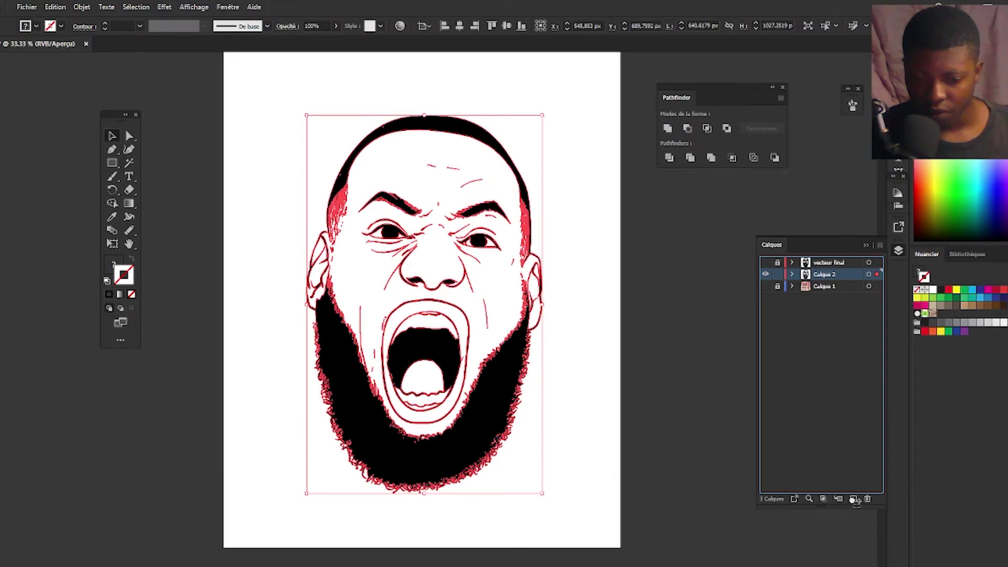
drag(854, 500, 854, 499)
click(777, 274)
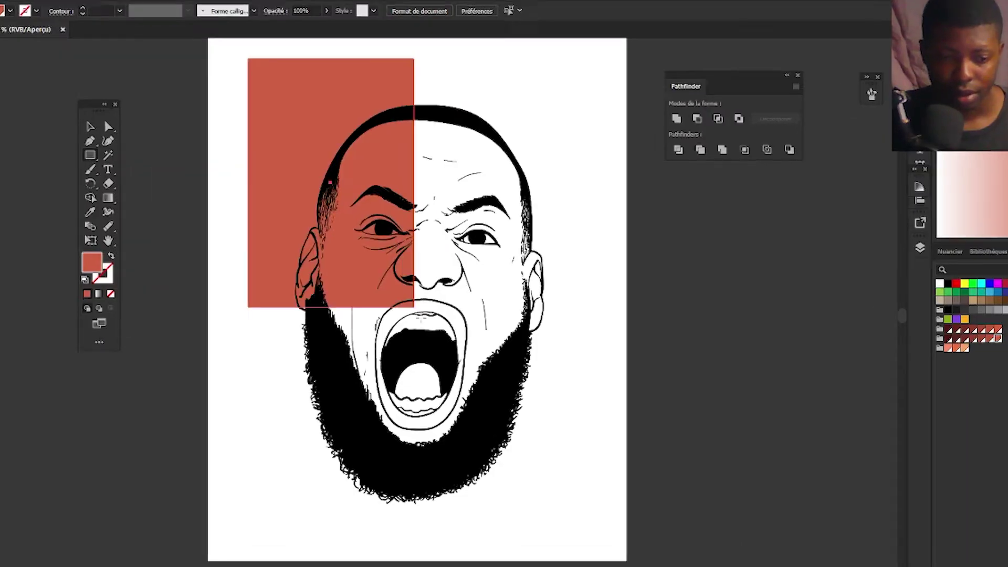
Draw a terracotta rectangle without outline, about 913 × 1261 px, over the whole portrait and rename its layer as "base couleur"
mouse_move(421, 319)
mouse_down()
mouse_move(521, 484)
mouse_move(586, 538)
mouse_move(618, 547)
mouse_move(598, 534)
mouse_up()
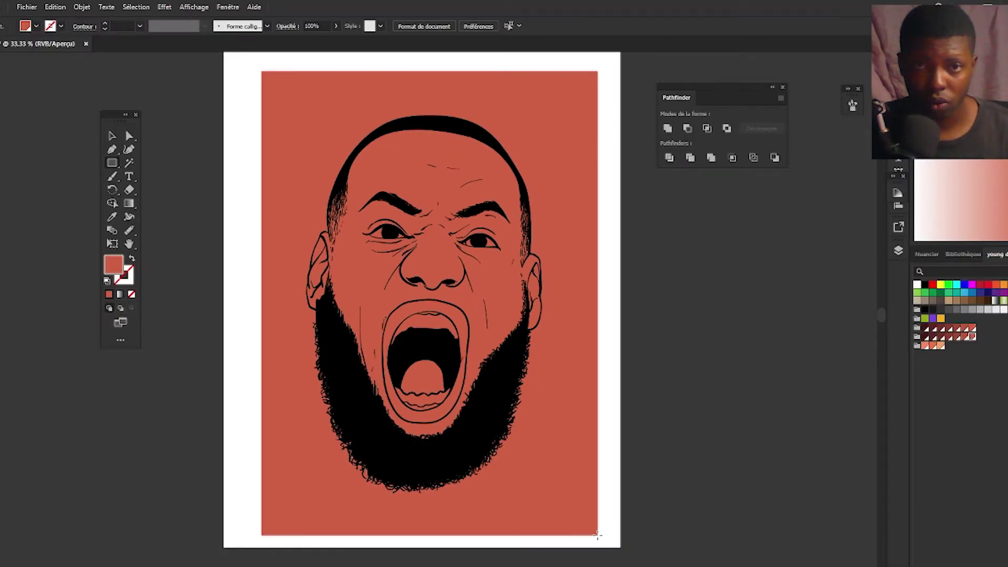
key(v)
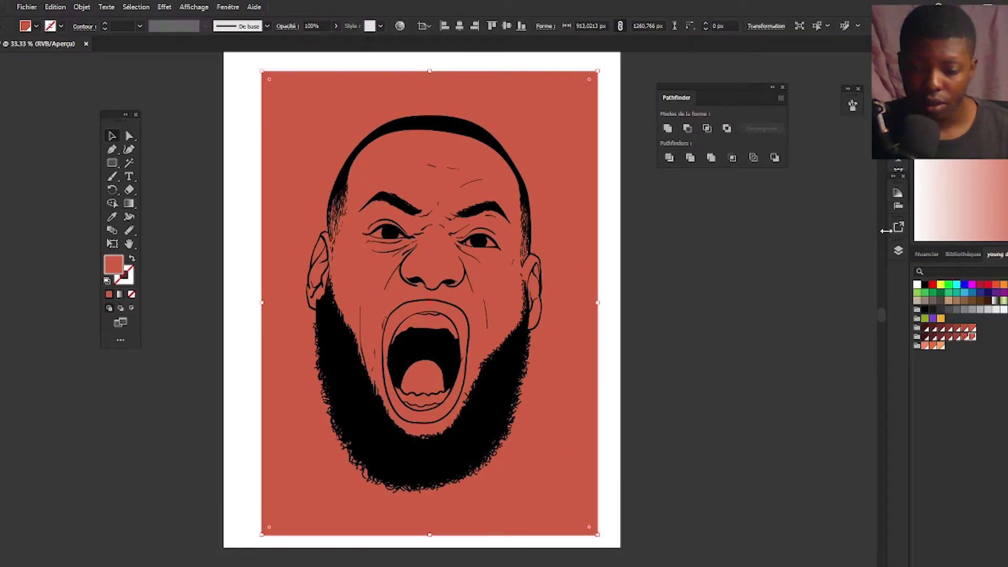
click(898, 251)
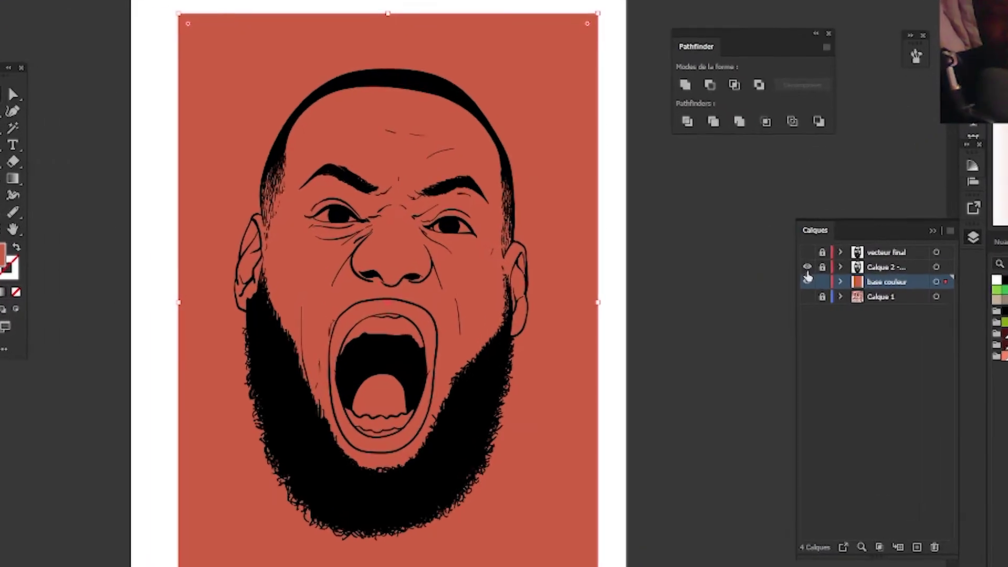
Hide the locked Calque 2 copy and send the terracotta rectangle behind the line art on the base couleur layer
click(765, 274)
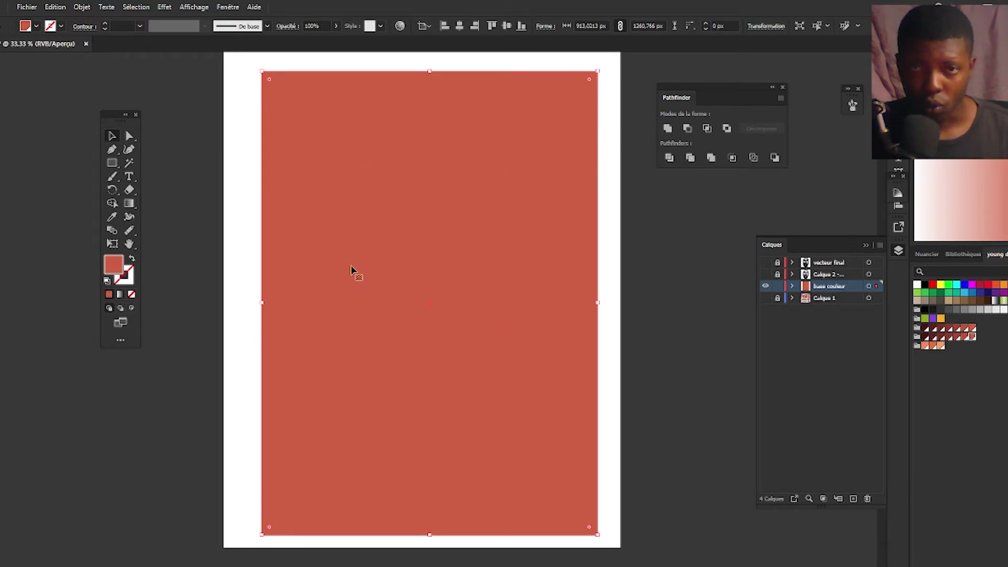
right_click(470, 309)
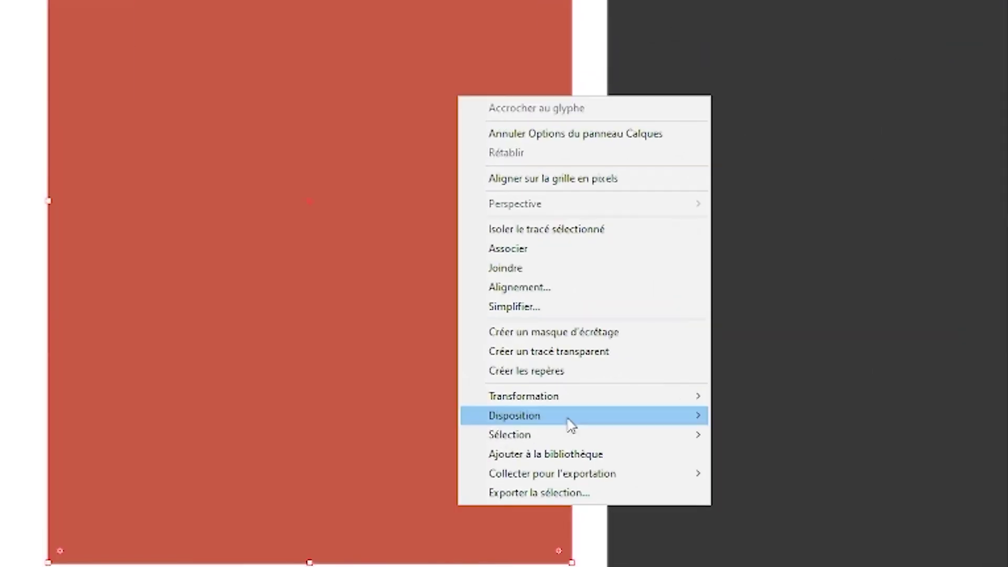
mouse_move(541, 515)
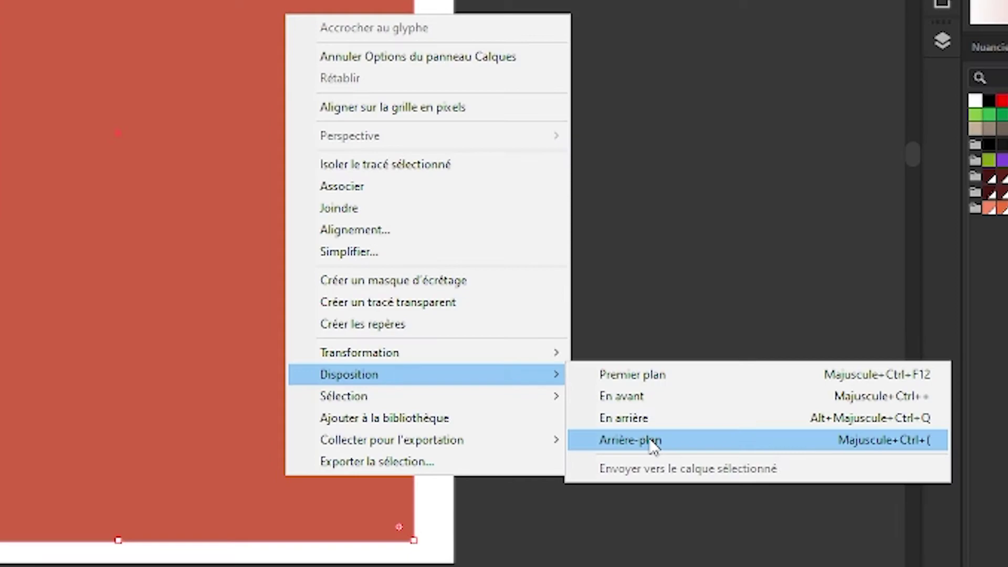
click(771, 474)
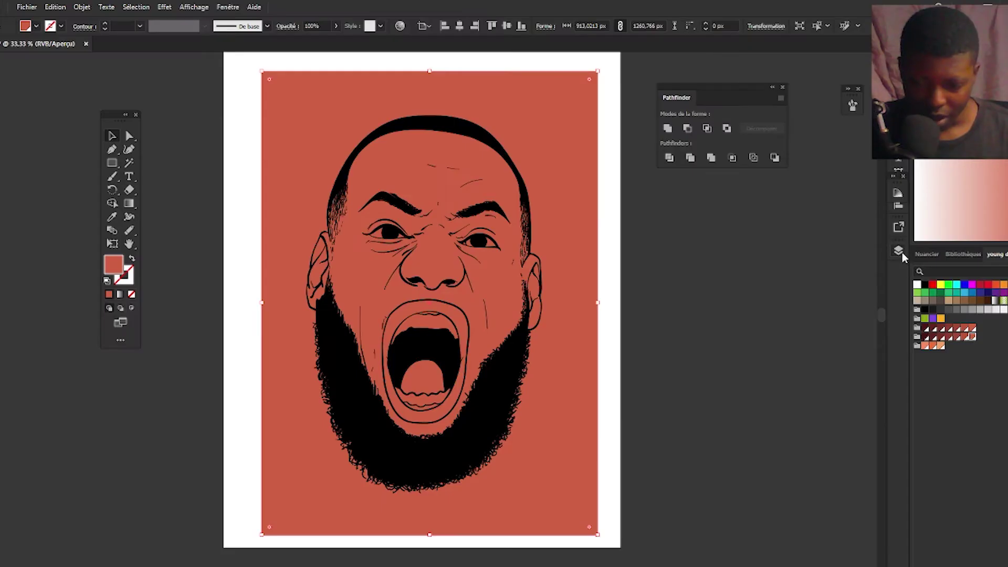
Select everything on the base couleur layer and merge the rectangle with the line art using Pathfinder Fusion
click(898, 250)
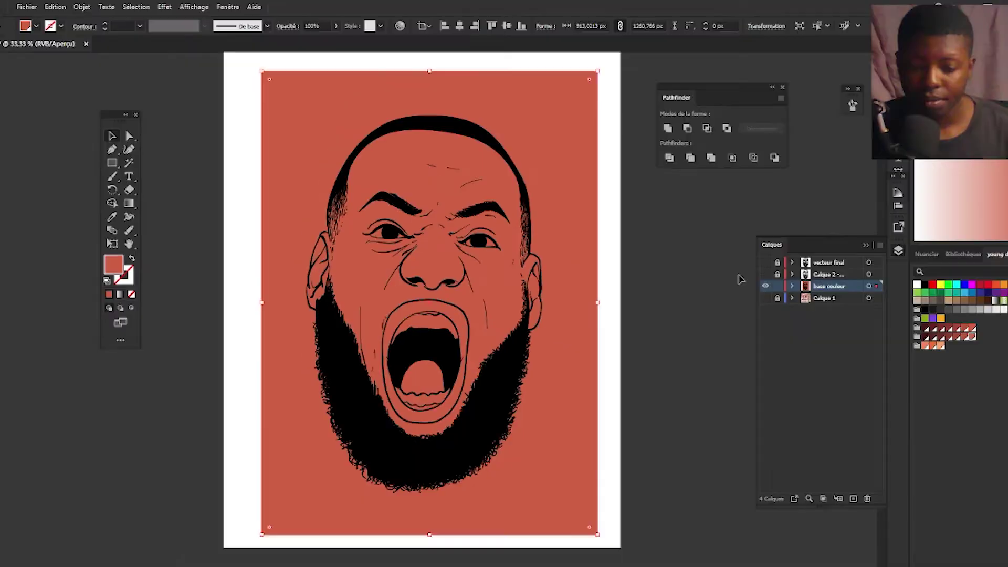
key(ctrl+a)
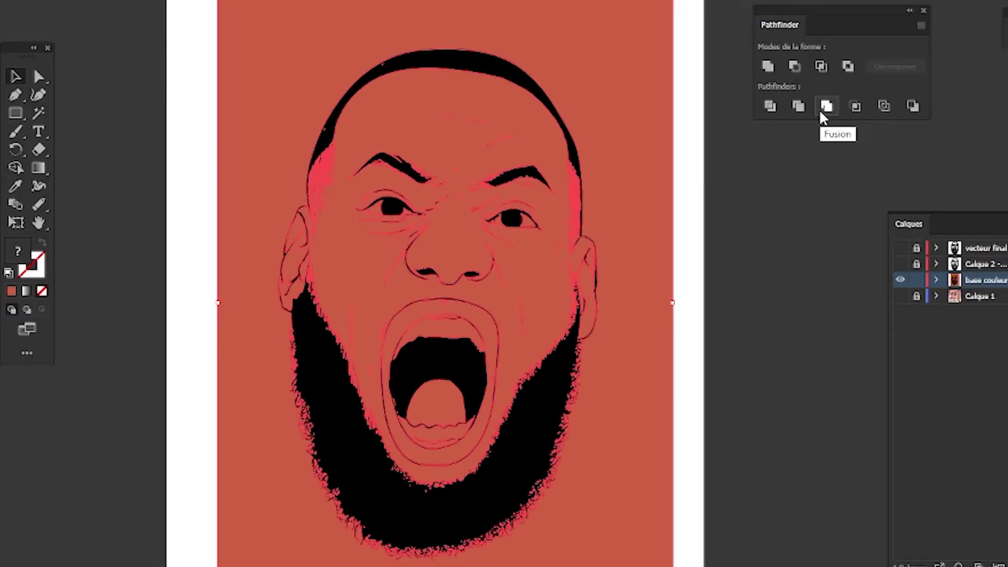
click(710, 158)
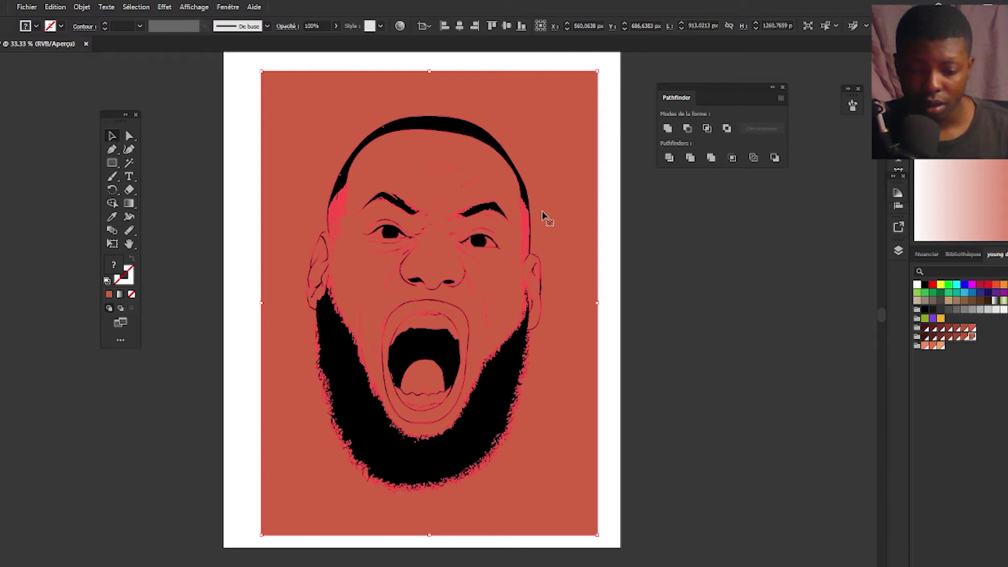
Isolate the merged group and delete the terracotta area outside the head
right_click(543, 215)
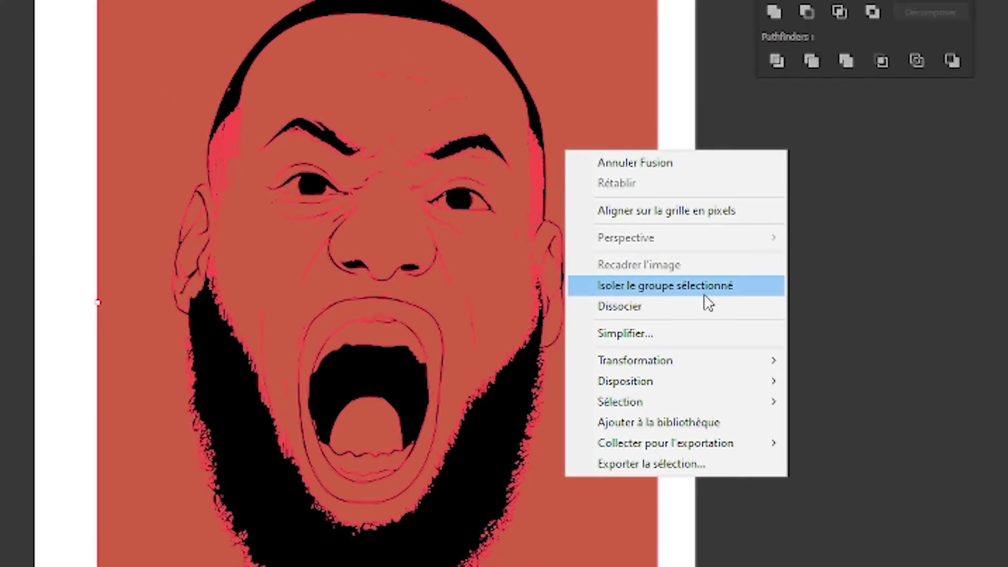
click(705, 287)
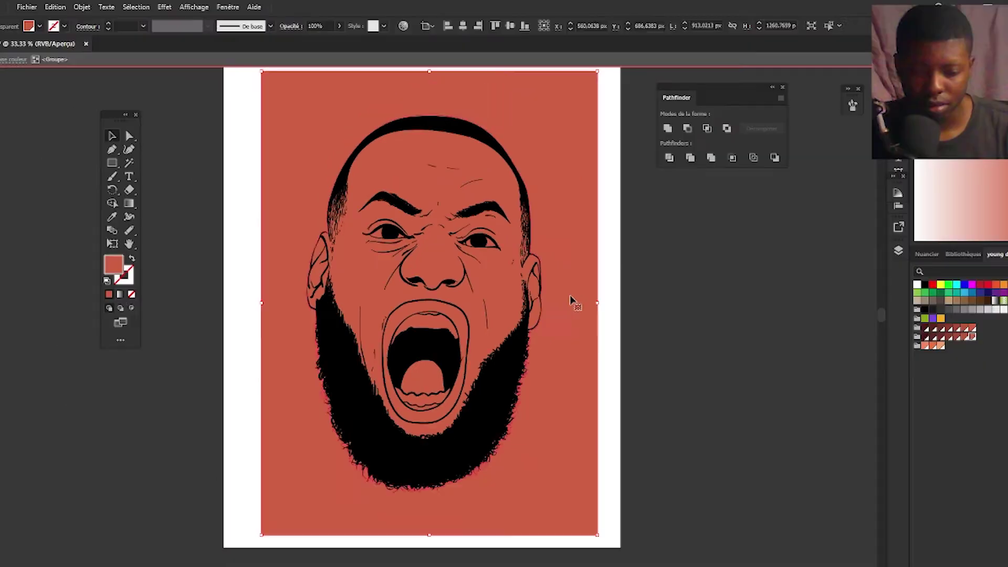
key(Delete)
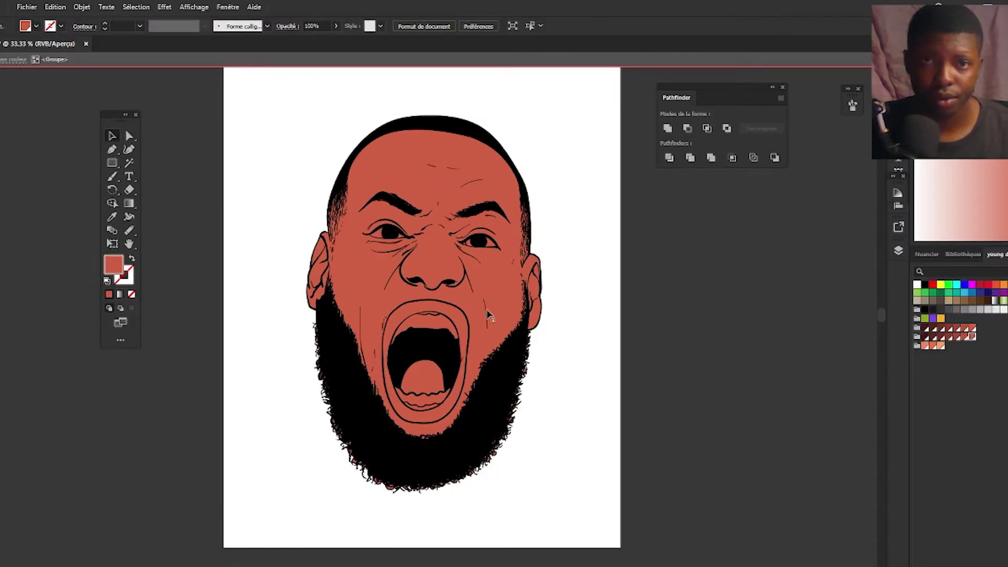
Expand the isolated merged group's contents and lock its black line-art paths so only the coloured areas remain selectable
click(897, 250)
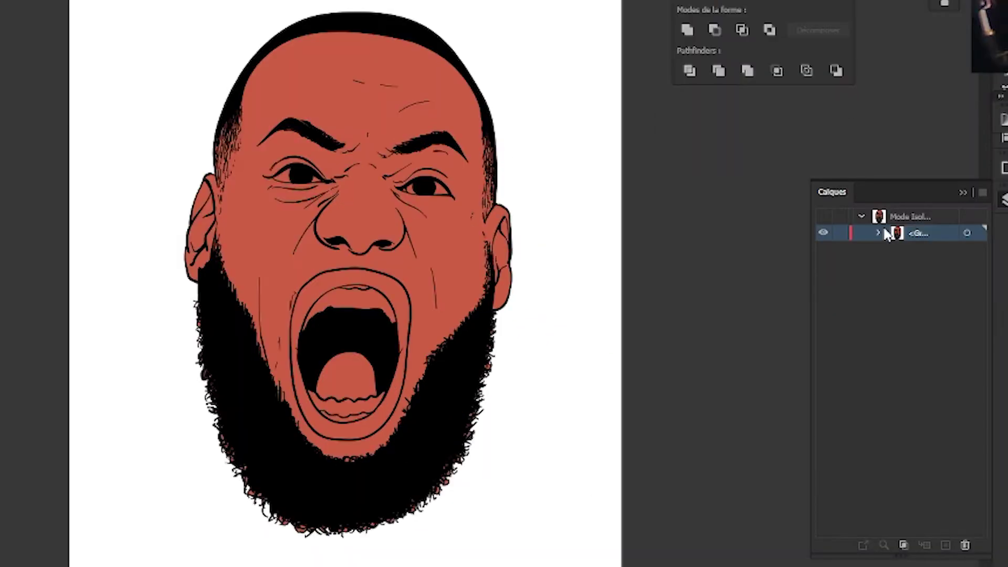
click(804, 274)
scroll(840, 195, down, 5)
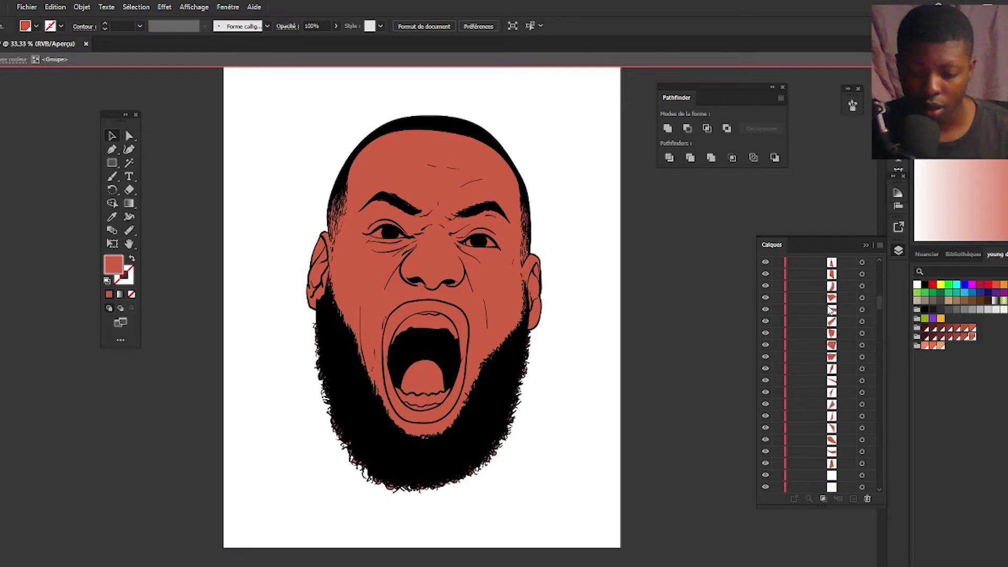
scroll(819, 320, up, 2)
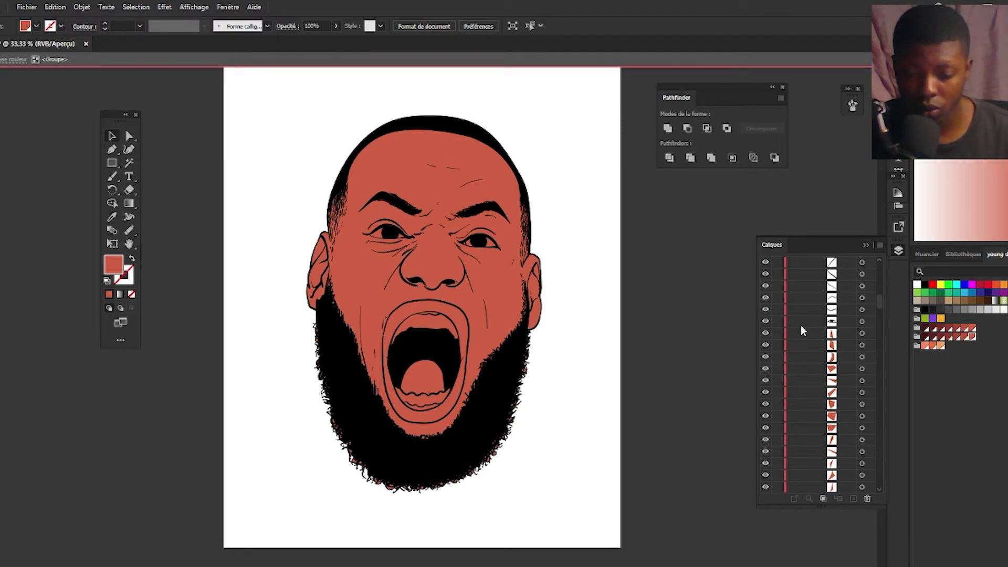
scroll(830, 339, down, 1)
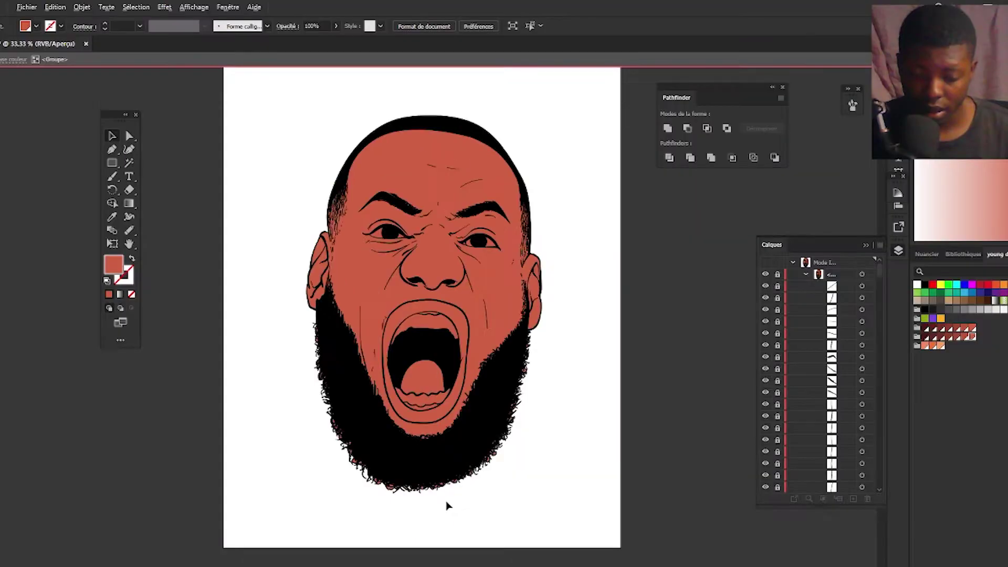
scroll(446, 504, up, 2)
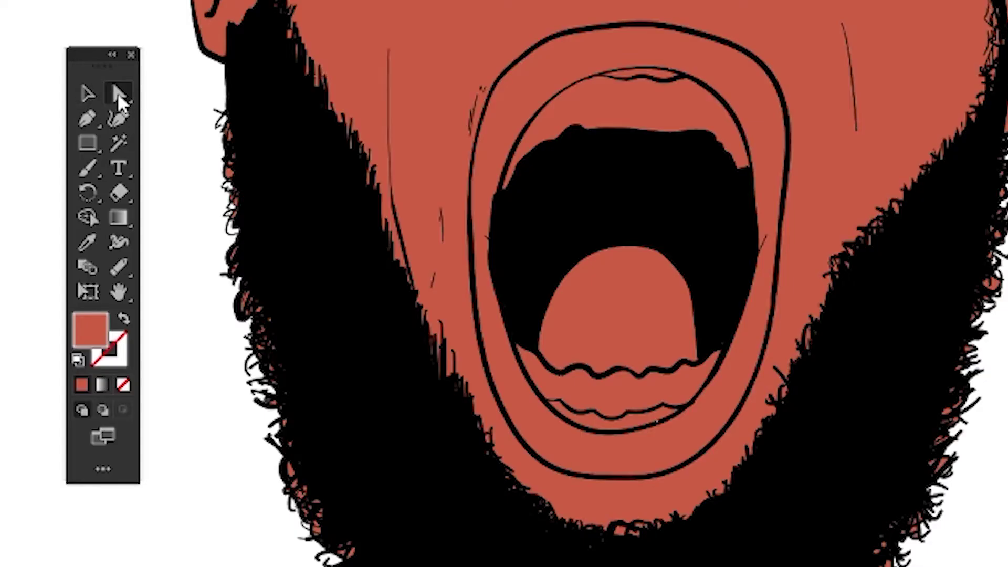
Delete the leftover terracotta fragments between the hairs along the lower and outer edges of the beard
drag(547, 478, 276, 427)
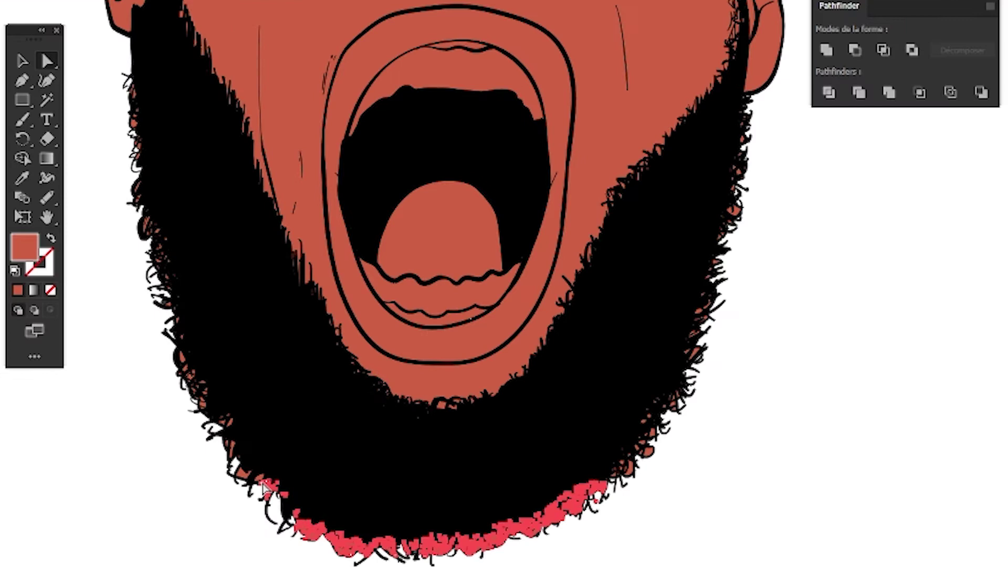
key(Delete)
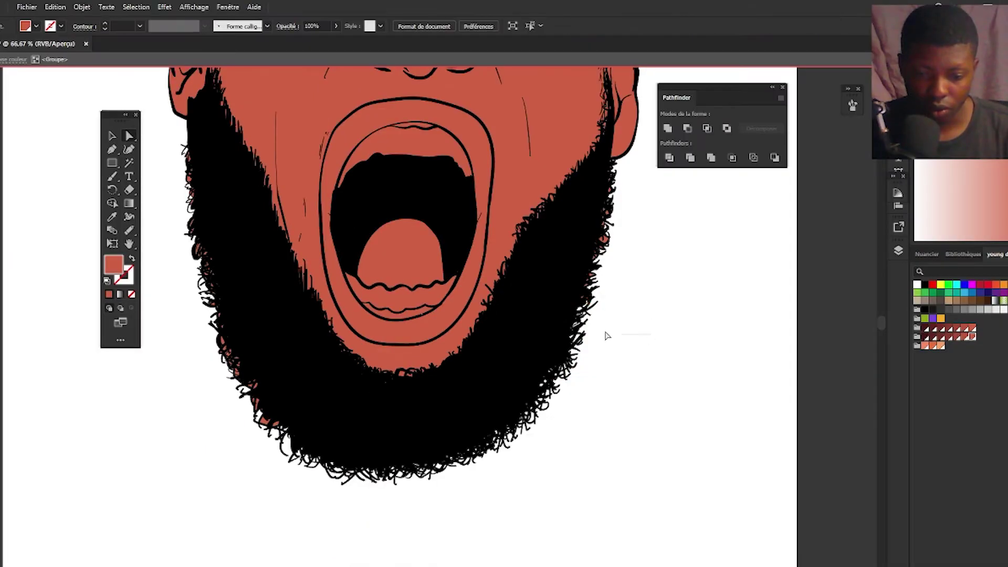
drag(282, 473, 198, 312)
key(Delete)
drag(169, 156, 231, 339)
key(Delete)
drag(167, 127, 200, 192)
scroll(436, 244, up, 5)
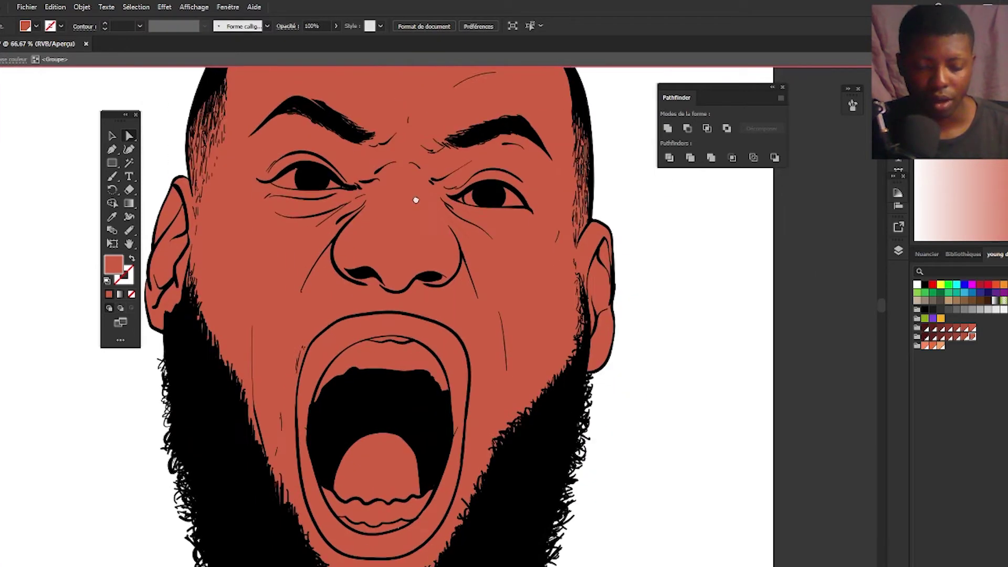
Select the whites of both eyes and the upper and lower teeth and fill them with an off-white colour
scroll(415, 200, up, 3)
click(675, 336)
key(ctrl+minus)
key(ctrl+minus)
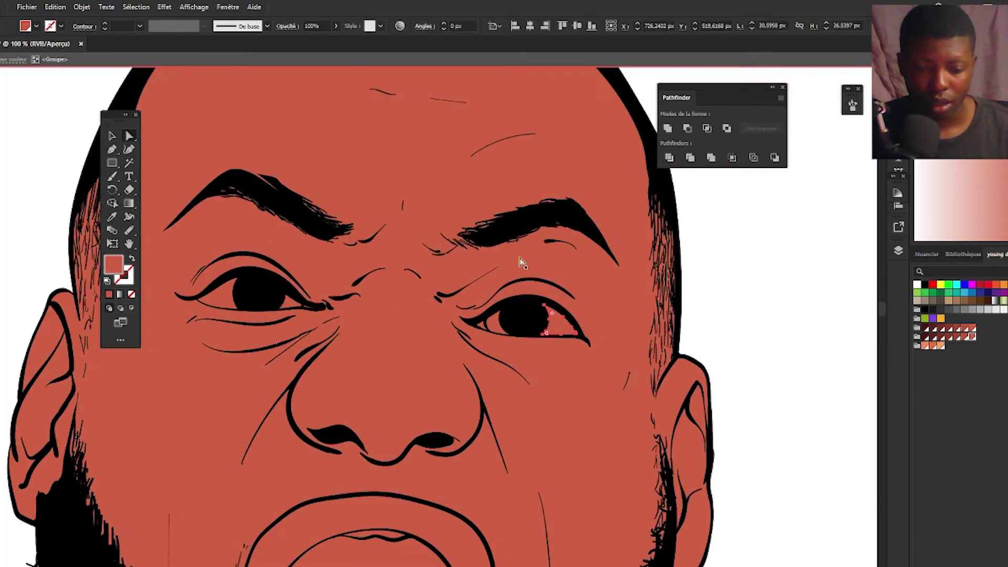
click(750, 292)
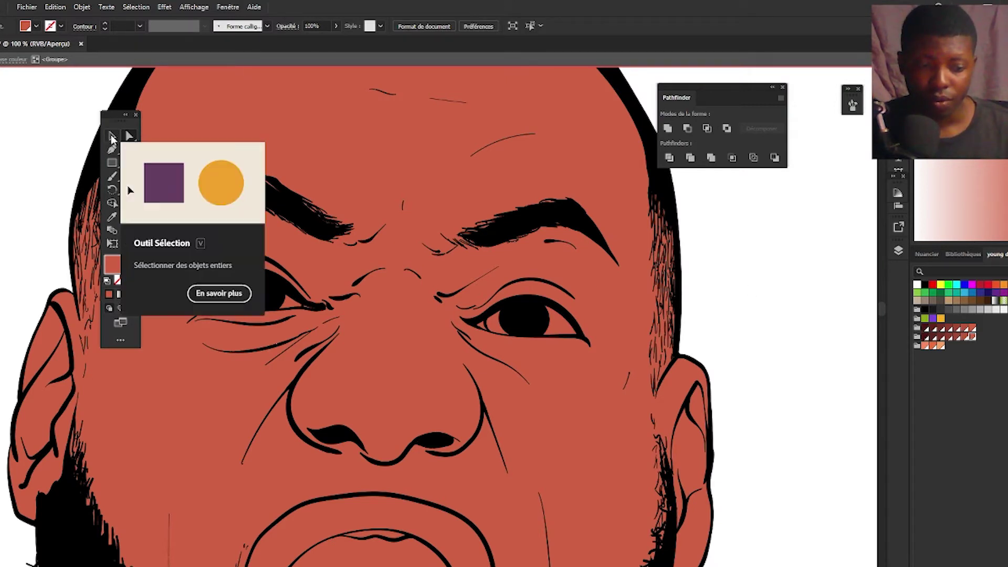
click(559, 332)
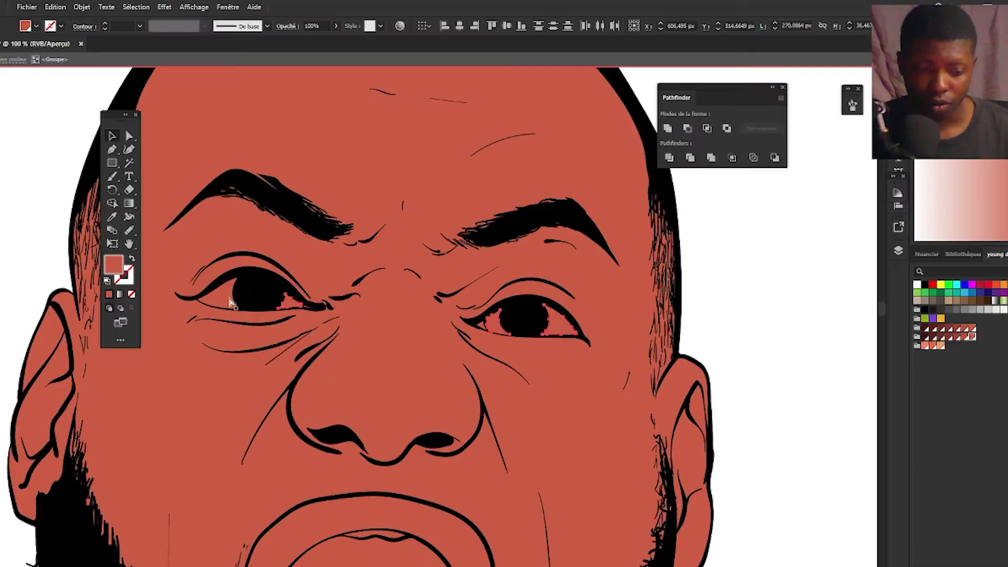
shift+click(310, 356)
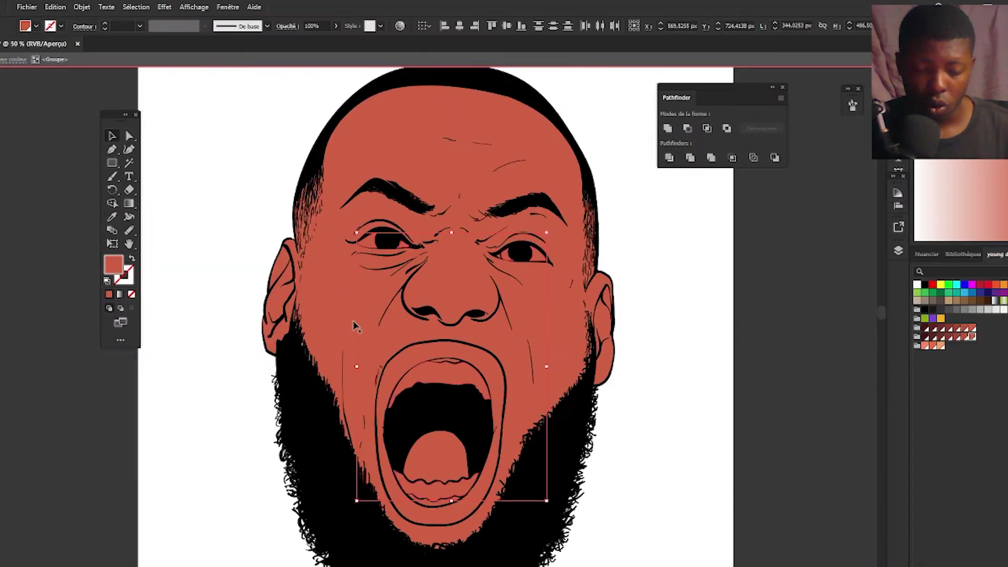
key(ctrl)
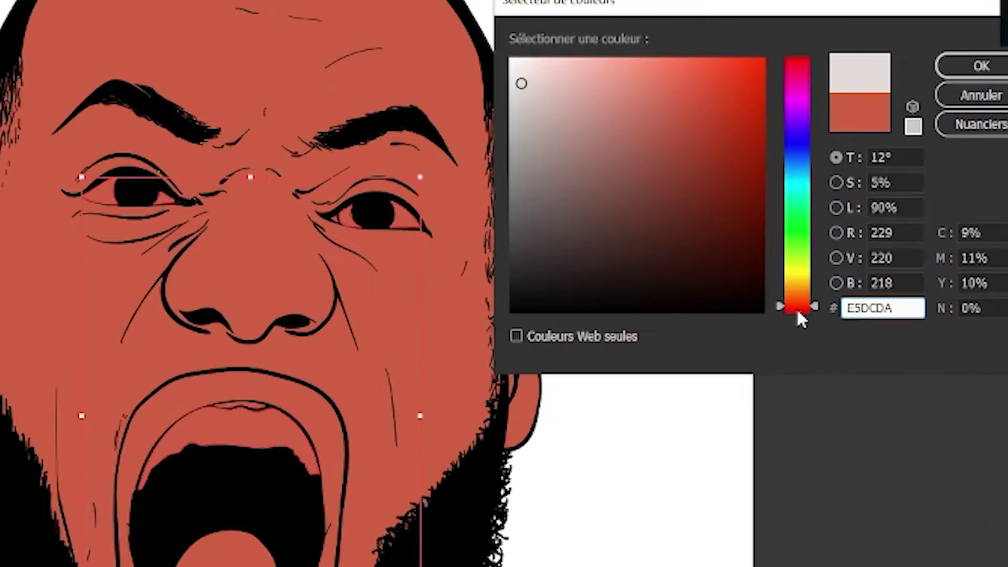
mouse_move(798, 317)
mouse_down()
mouse_move(798, 278)
mouse_move(797, 288)
mouse_up()
click(546, 70)
drag(617, 173, 610, 176)
click(762, 298)
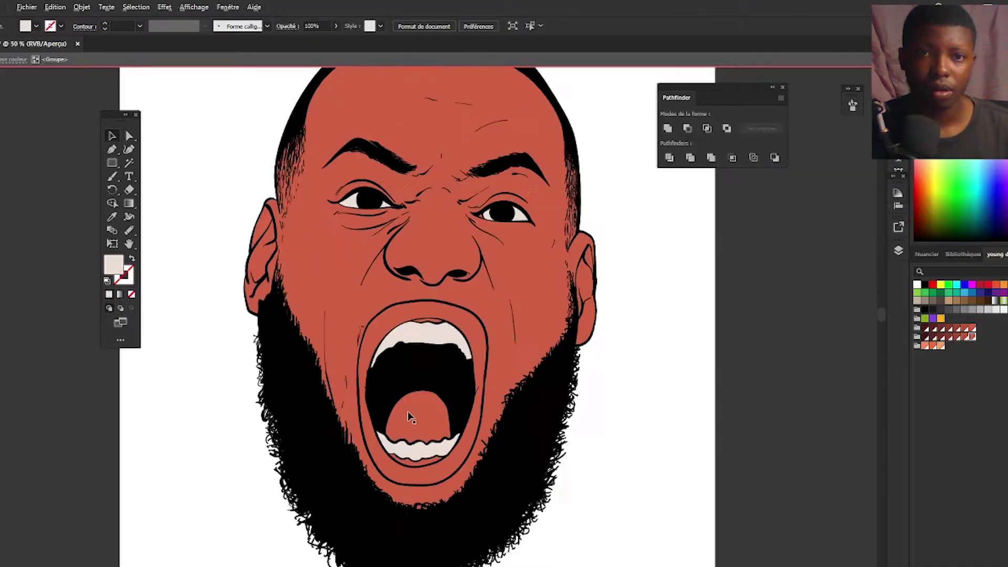
Recolour the lips and tongue in dark red shades and leave the group's isolation mode
scroll(412, 416, up, 1)
drag(412, 416, 432, 386)
click(494, 257)
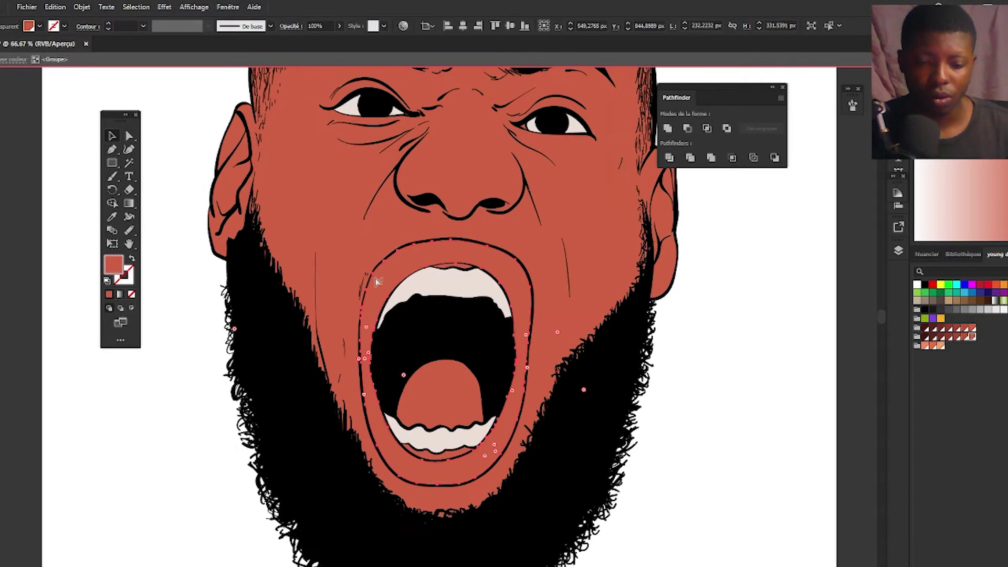
double_click(114, 265)
click(666, 234)
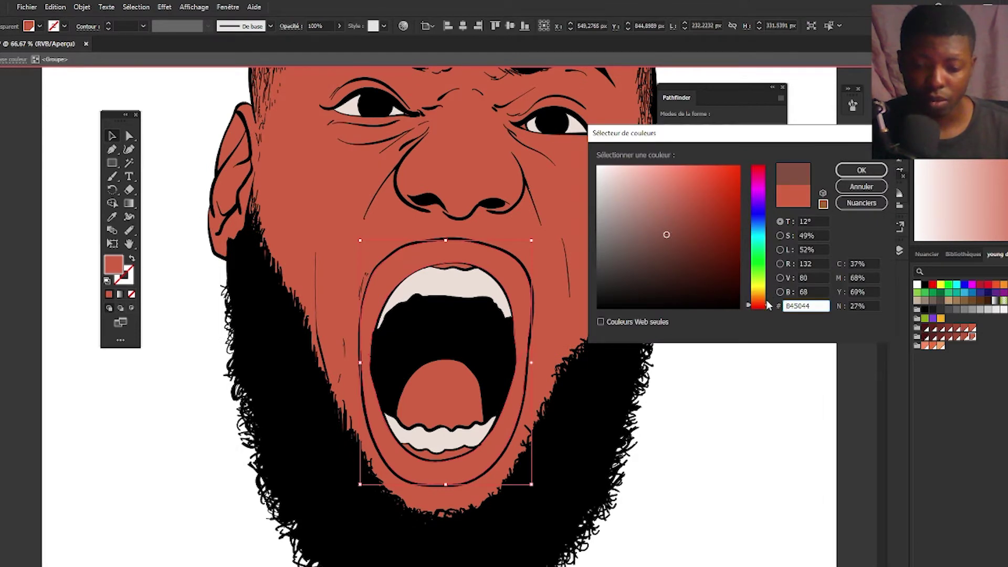
drag(767, 306, 768, 309)
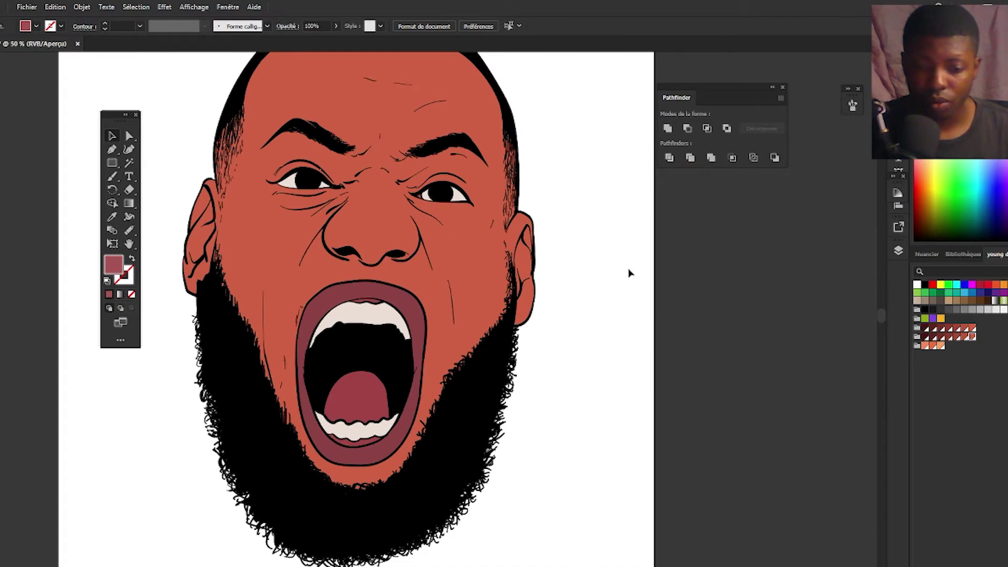
Duplicate the base couleur layer, lock and hide the original, and make the copy the active layer
key(ctrl+minus)
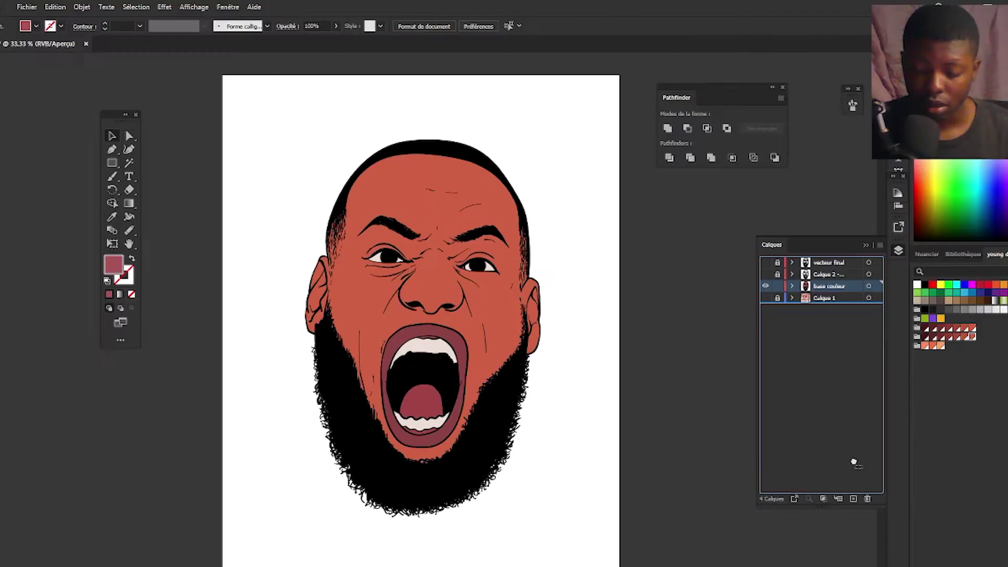
drag(856, 501, 853, 499)
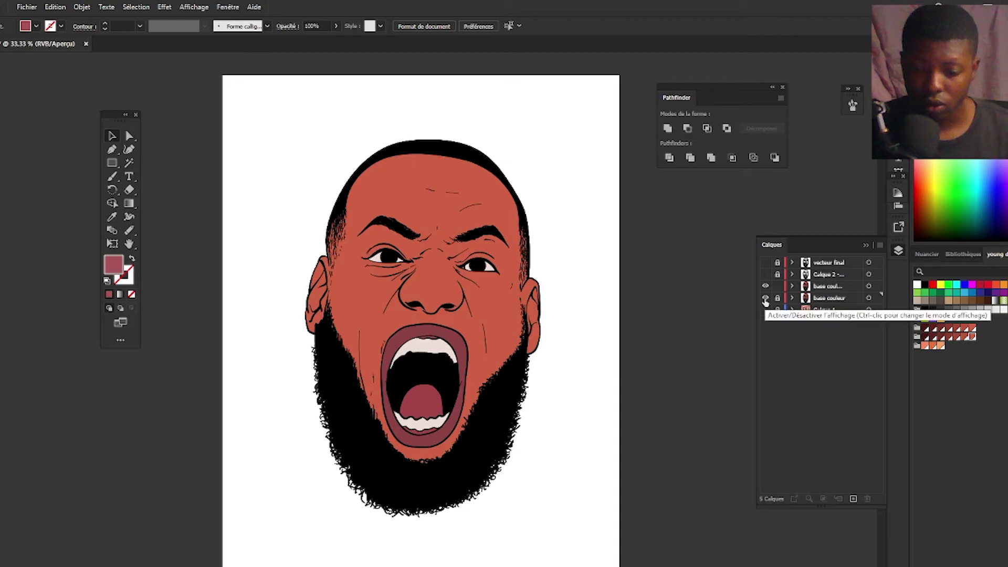
click(765, 298)
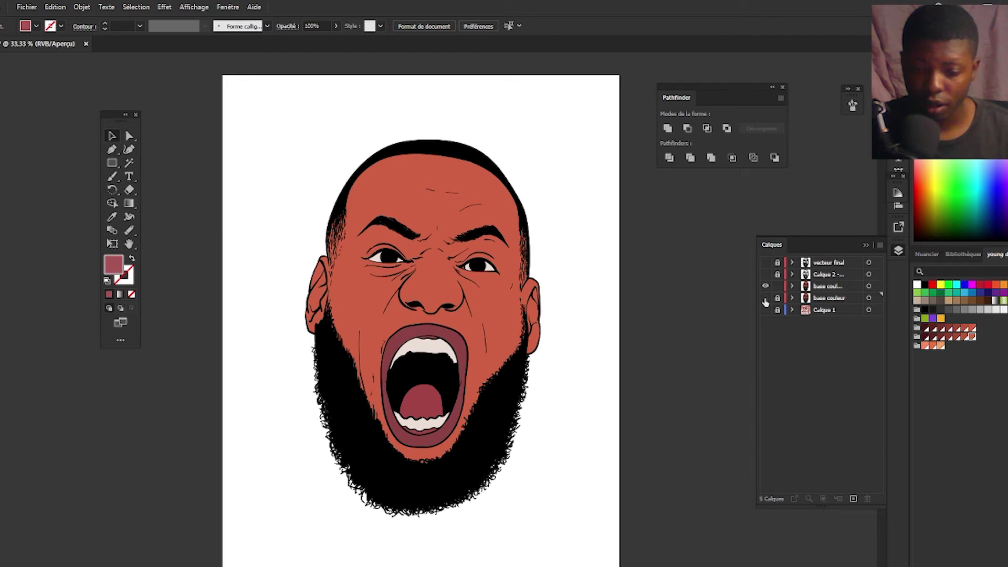
click(848, 289)
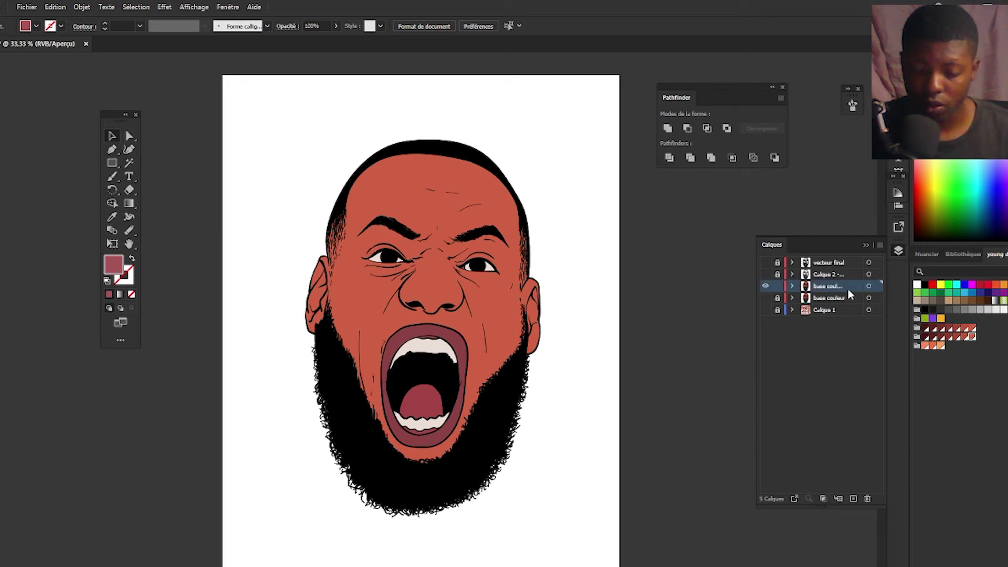
Delete all terracotta skin areas of the face, temples and ears from the layer copy, keeping the eye and mouth colours
click(496, 215)
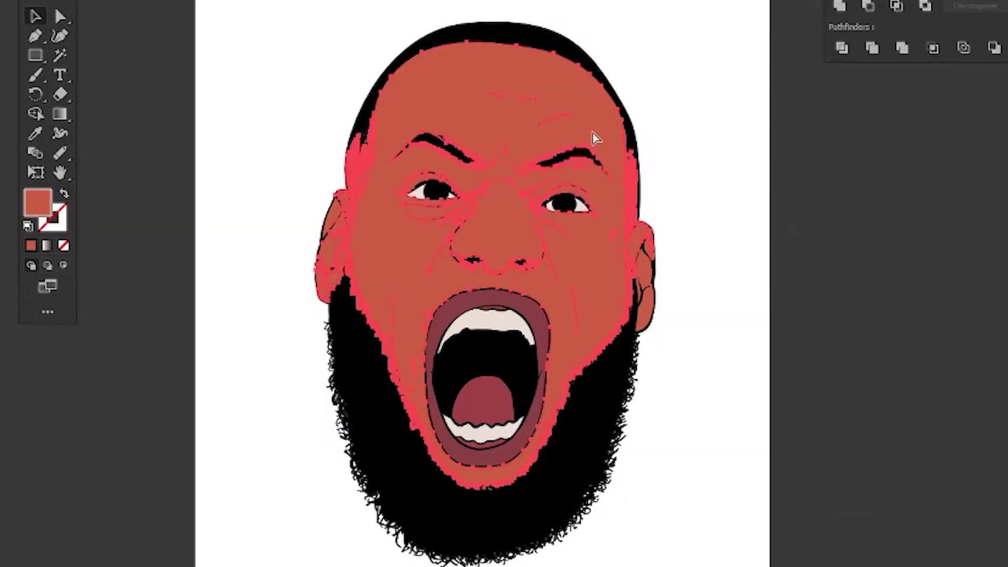
drag(277, 162, 353, 387)
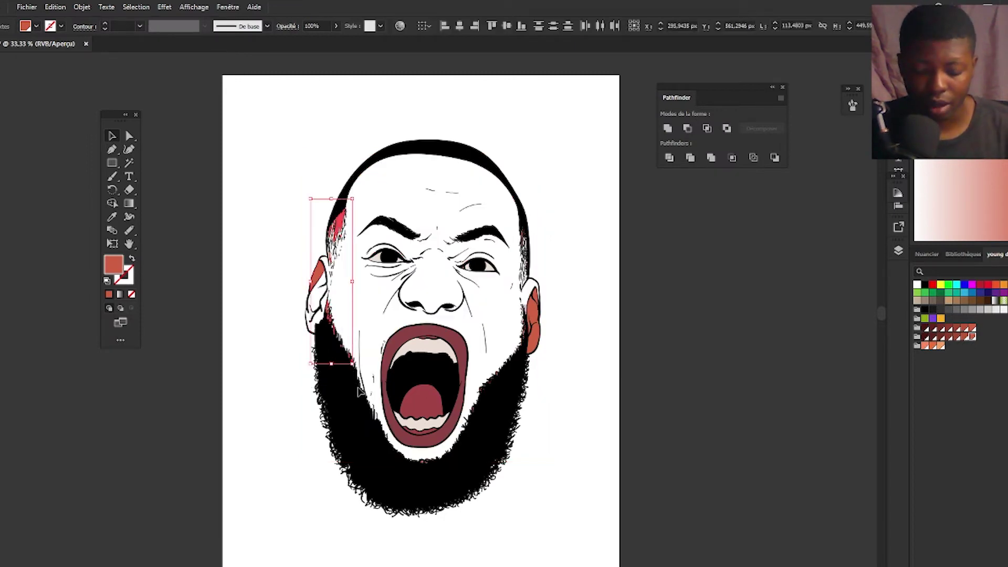
key(Delete)
drag(586, 187, 503, 405)
key(Delete)
scroll(376, 480, up, 2)
drag(294, 190, 379, 431)
key(Delete)
scroll(430, 472, down, 2)
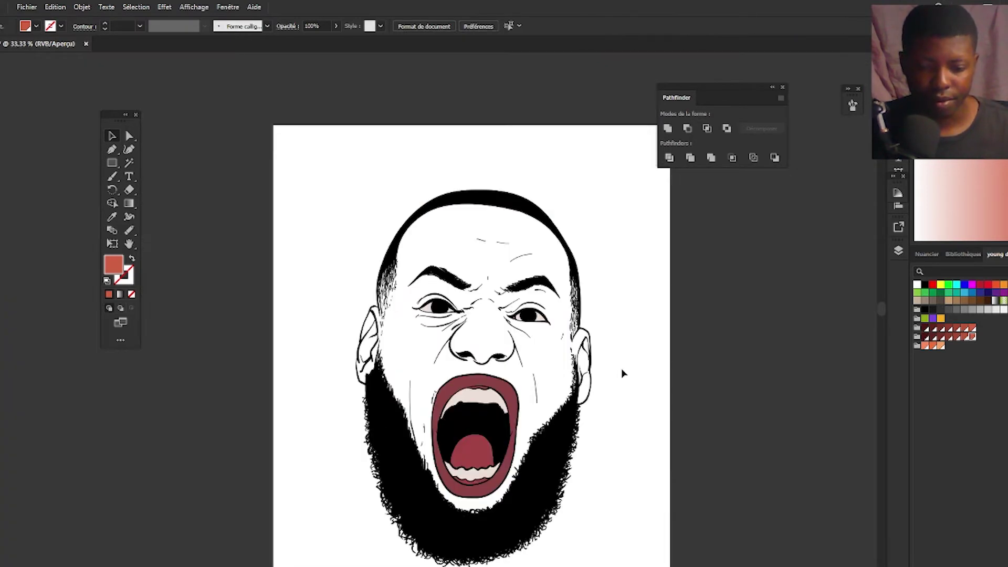
Rename the layer copy as "oilel bouche", lock it, and show the base couleur, Calque 2 and Calque 1 layers
click(898, 250)
double_click(829, 286)
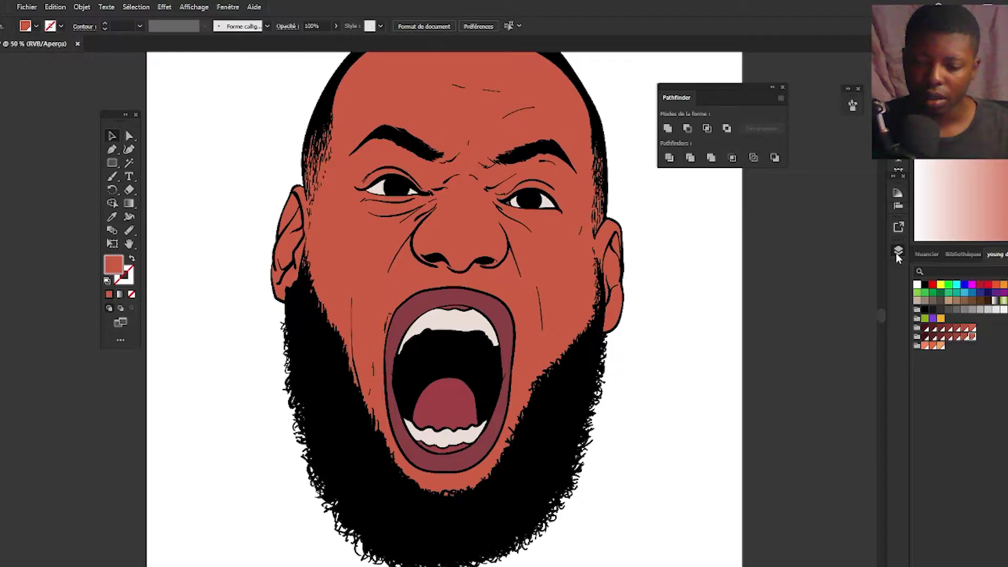
click(895, 253)
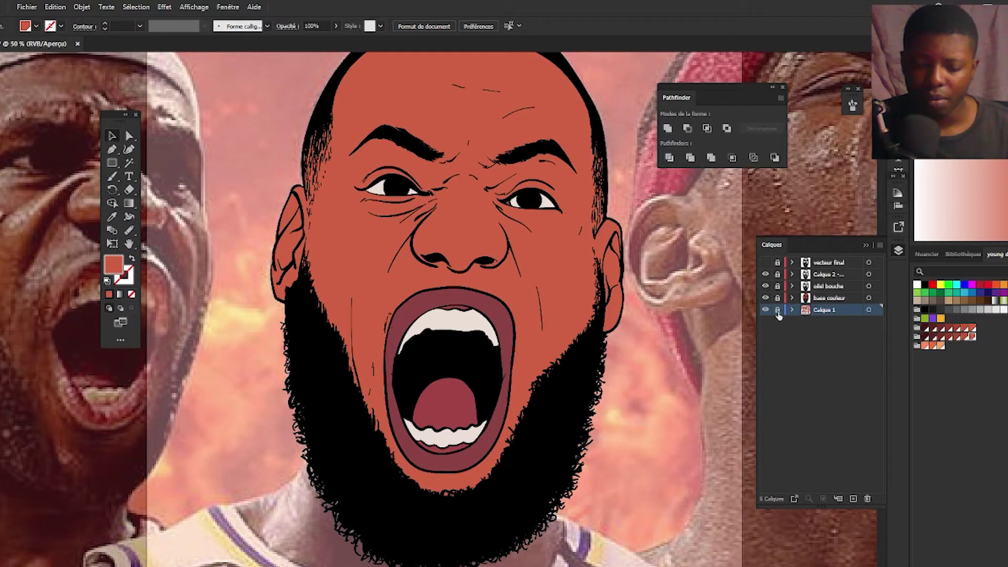
Add a new layer directly above base couleur and hide base couleur to expose the reference photo
click(826, 297)
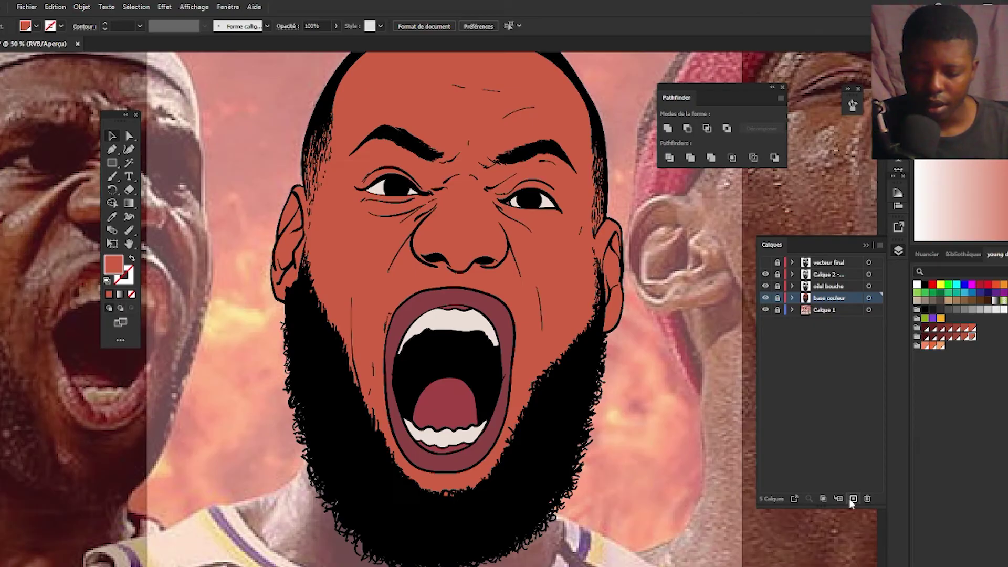
click(849, 499)
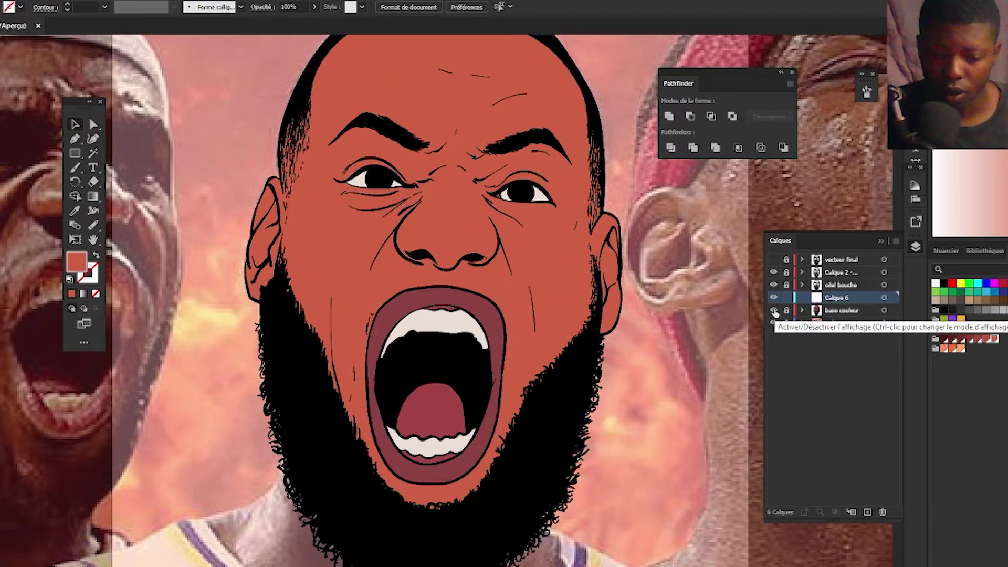
click(765, 310)
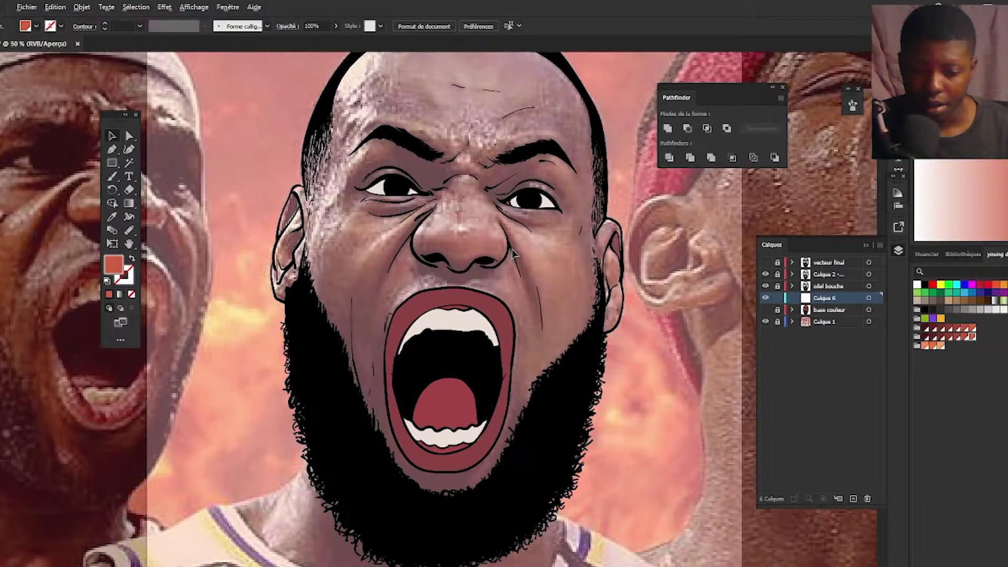
Examine the light and shadow areas of the face photo under the line art, with and without the eye and mouth colours
scroll(464, 234, up, 2)
drag(464, 234, 598, 375)
scroll(391, 544, down, 1)
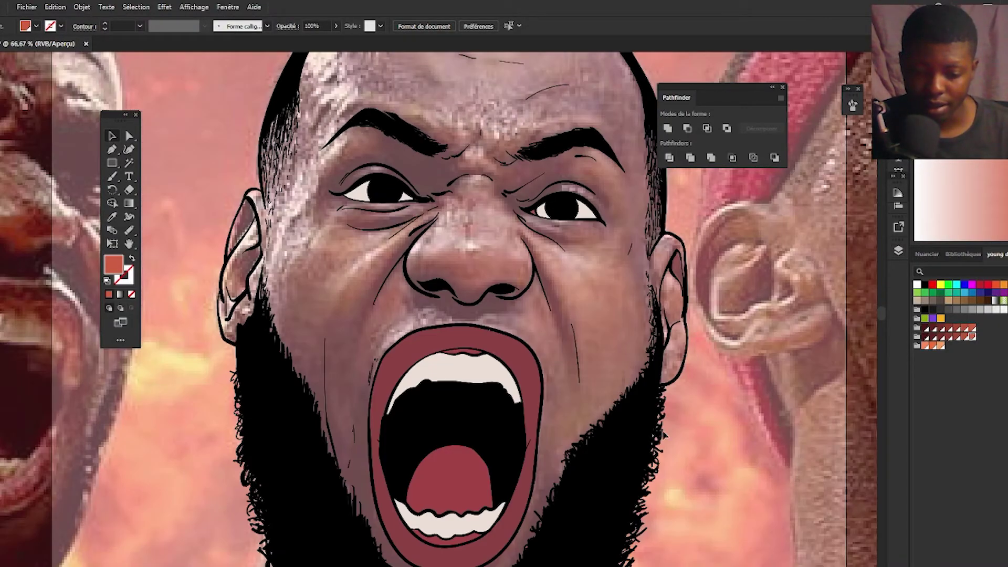
drag(621, 337, 631, 463)
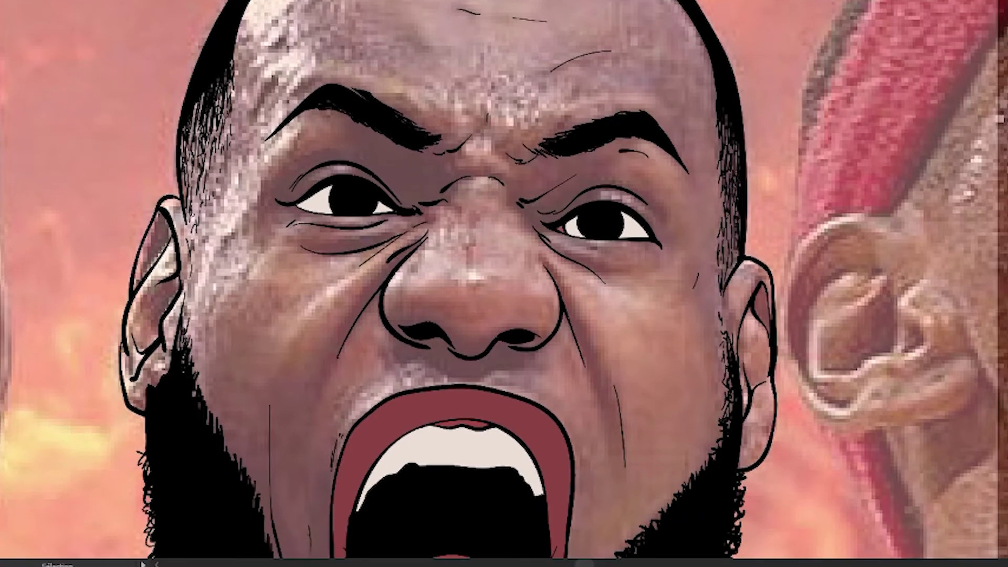
click(897, 250)
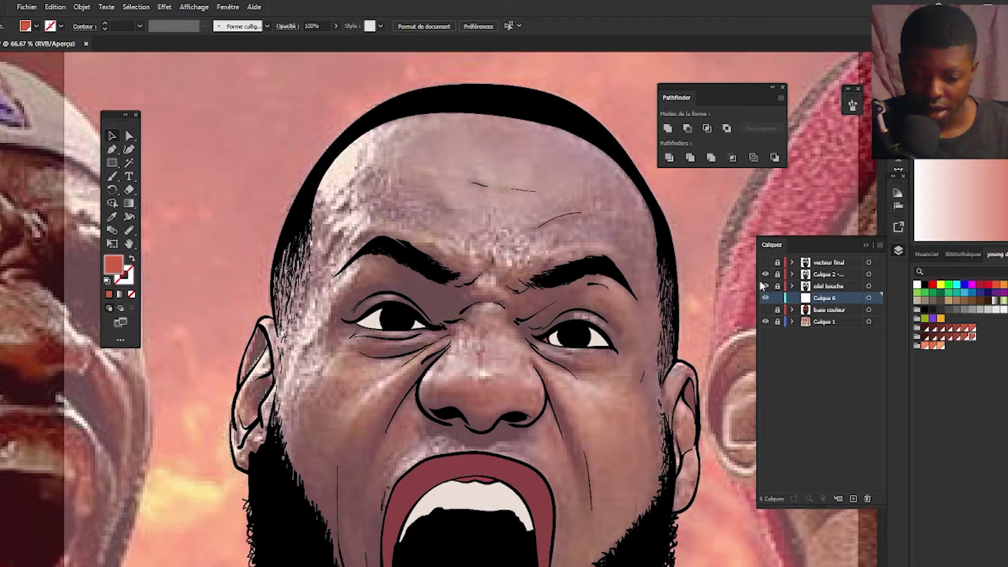
click(764, 286)
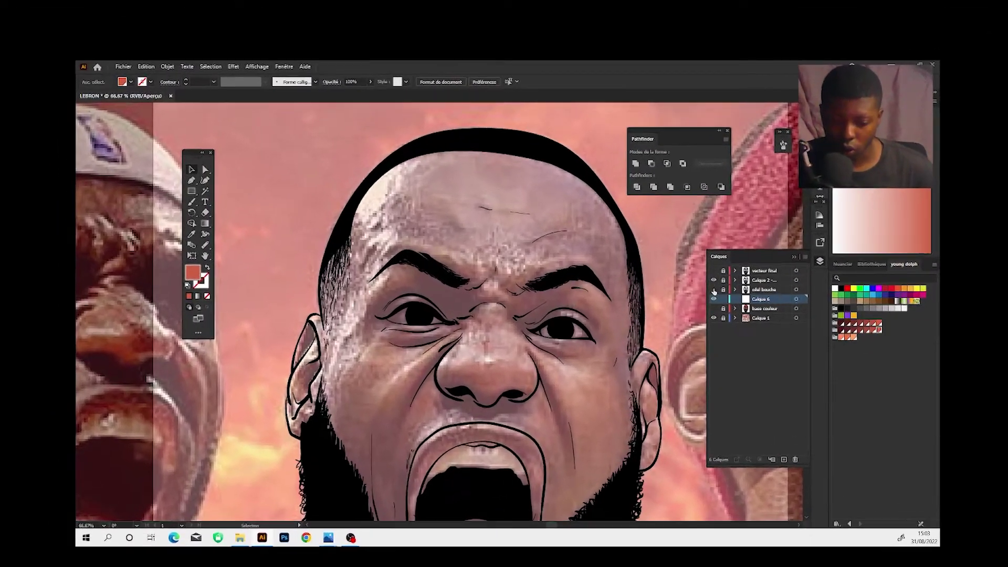
click(713, 291)
click(713, 290)
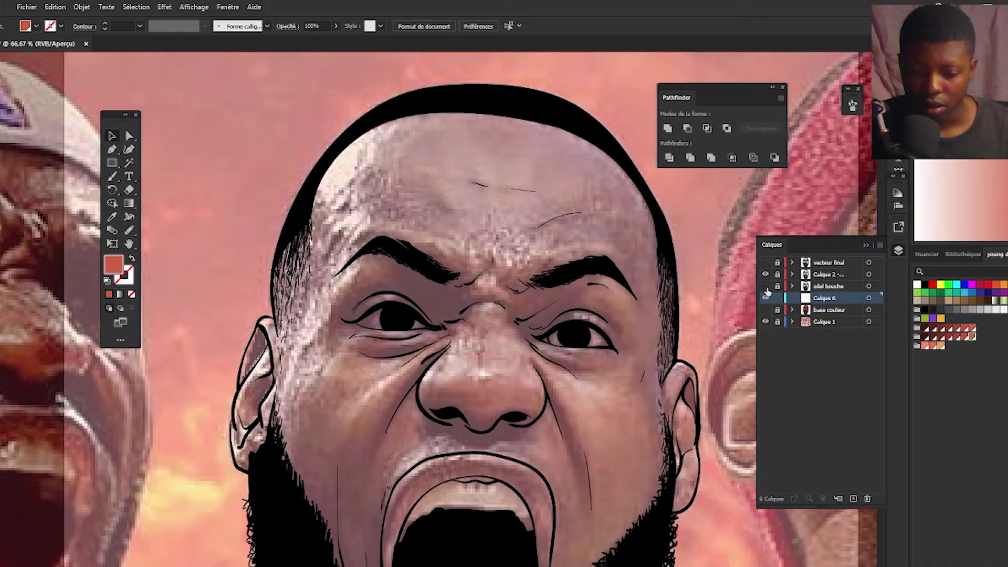
click(764, 286)
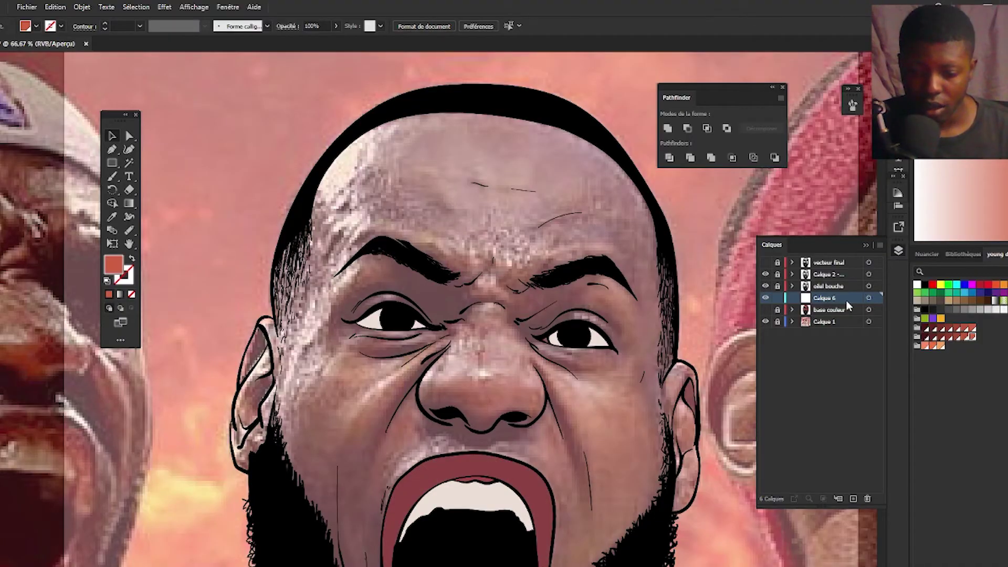
Rename the new layer above base couleur as "ombre"
double_click(824, 299)
text(ombre)
key(Return)
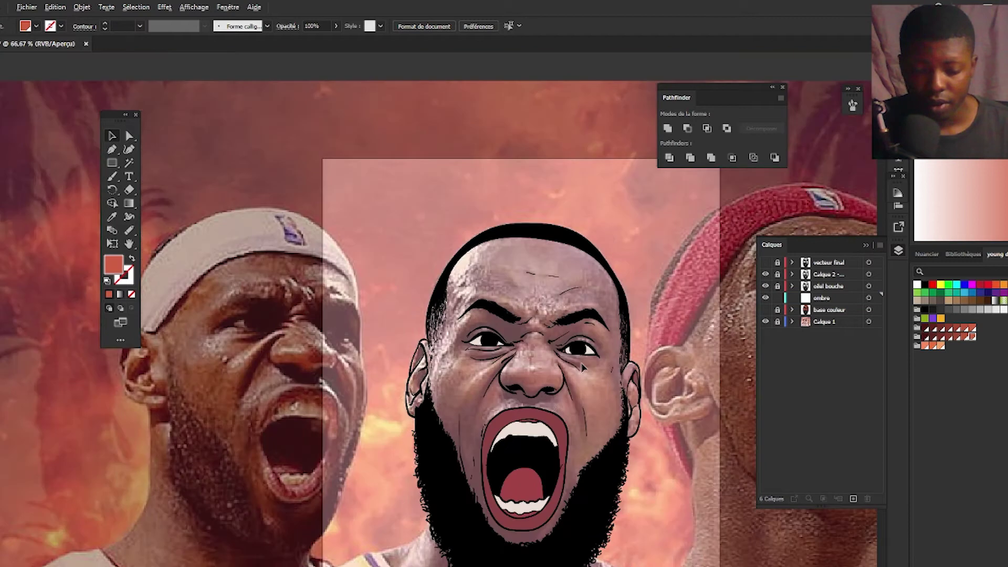
drag(540, 429, 551, 408)
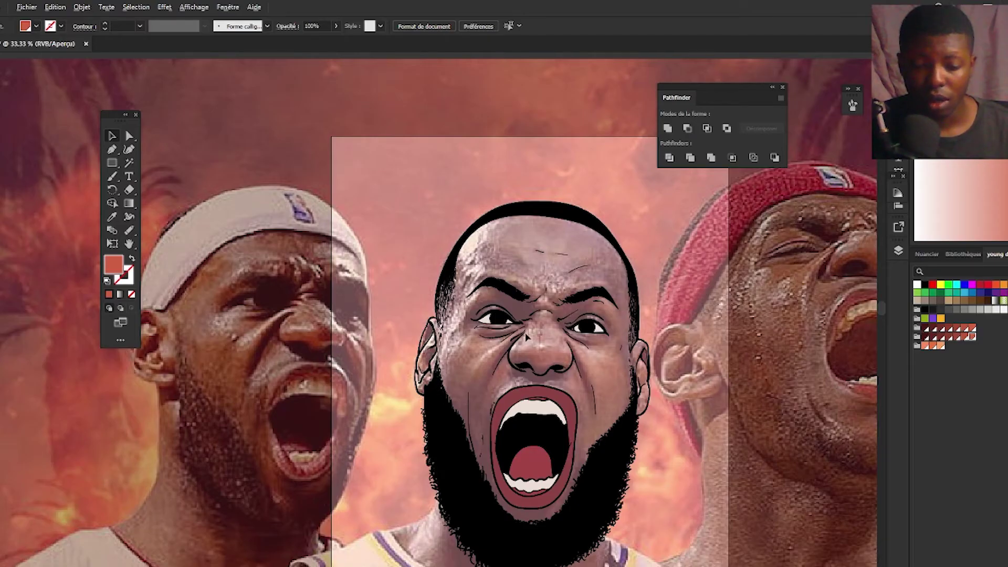
scroll(504, 210, up, 2)
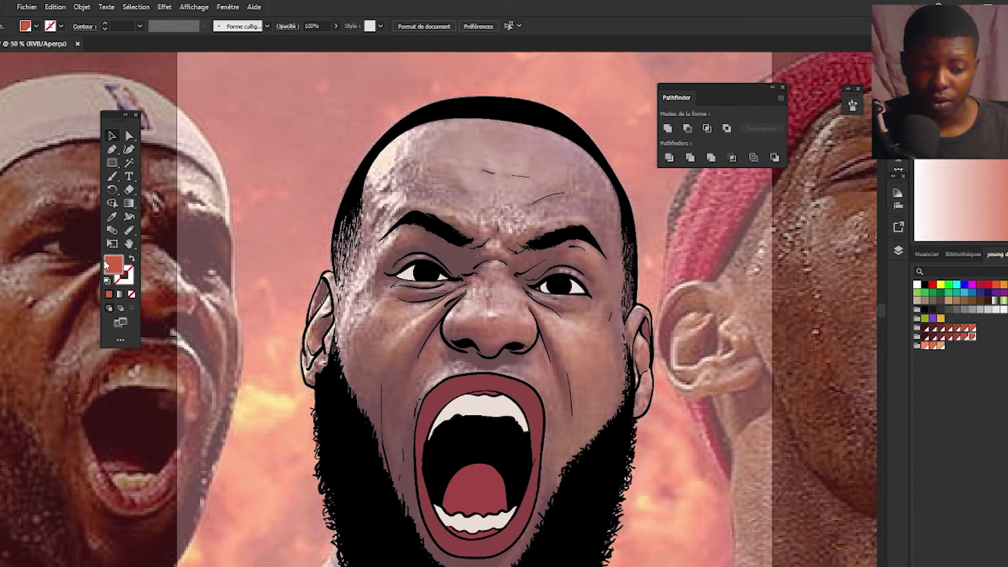
Set the fill to a dark reddish brown and try a brush stroke between the brows
double_click(112, 264)
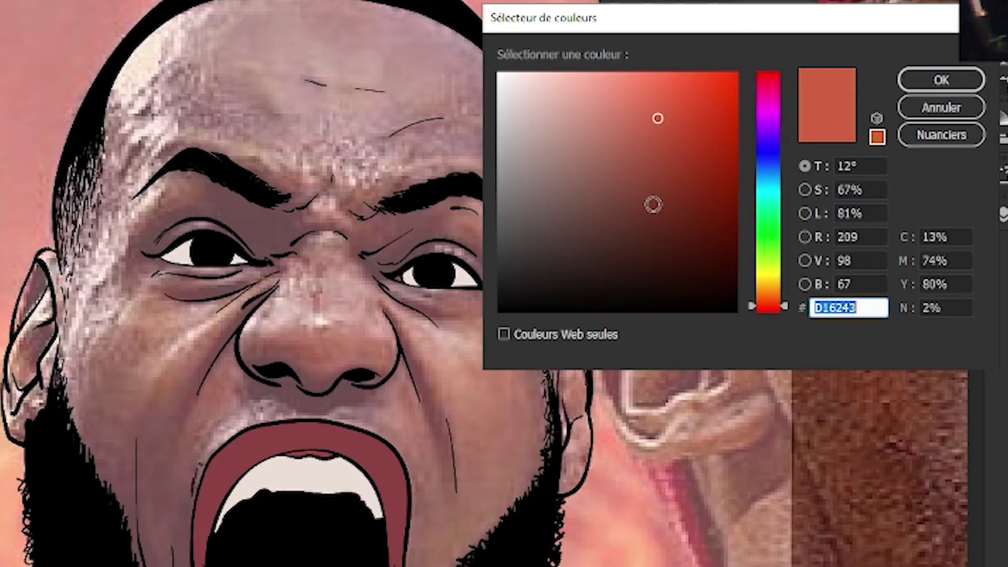
drag(691, 245, 688, 237)
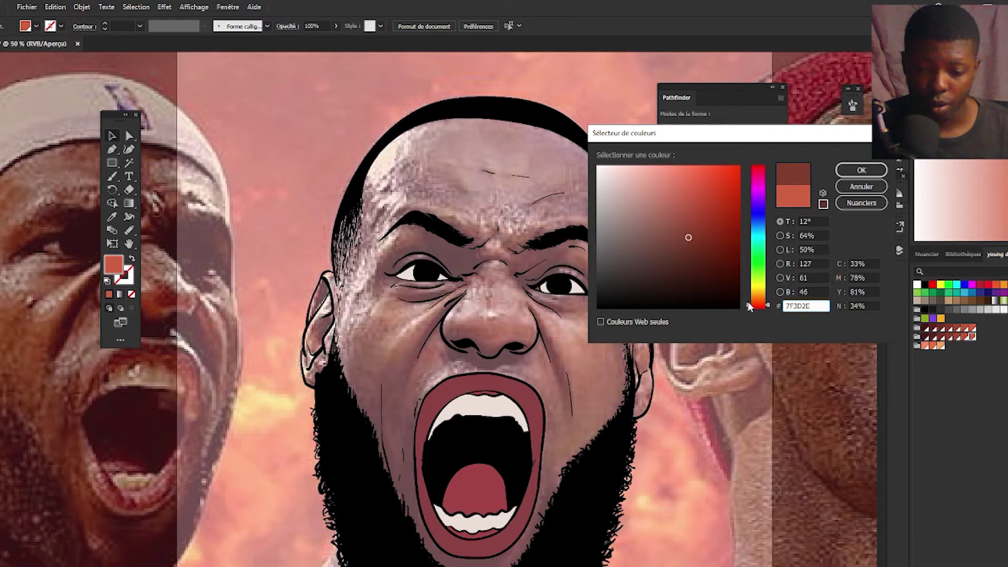
key(Return)
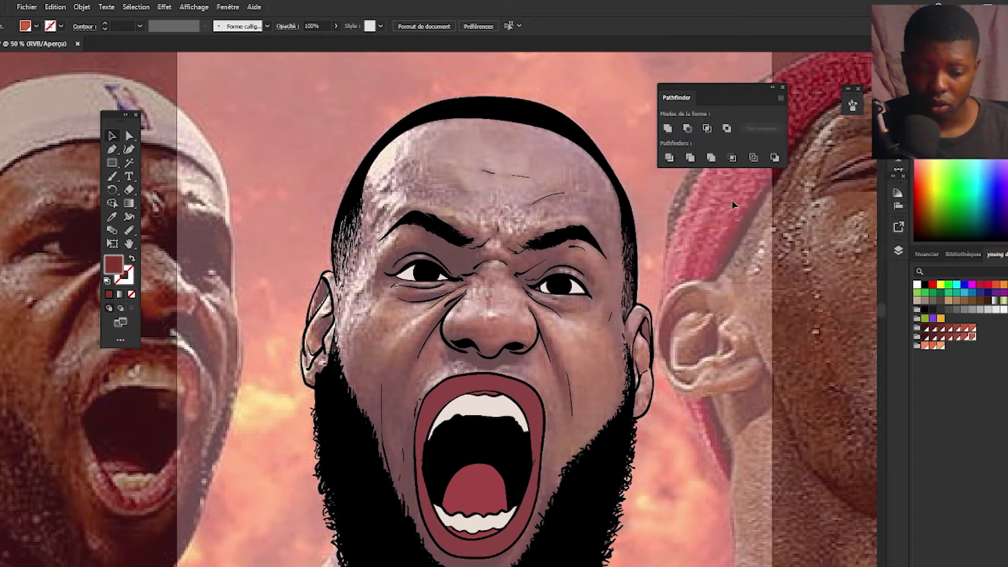
key(b)
scroll(512, 256, up, 4)
mouse_move(512, 285)
mouse_down()
mouse_move(594, 282)
mouse_move(555, 321)
mouse_move(513, 287)
mouse_up()
key(ctrl+z)
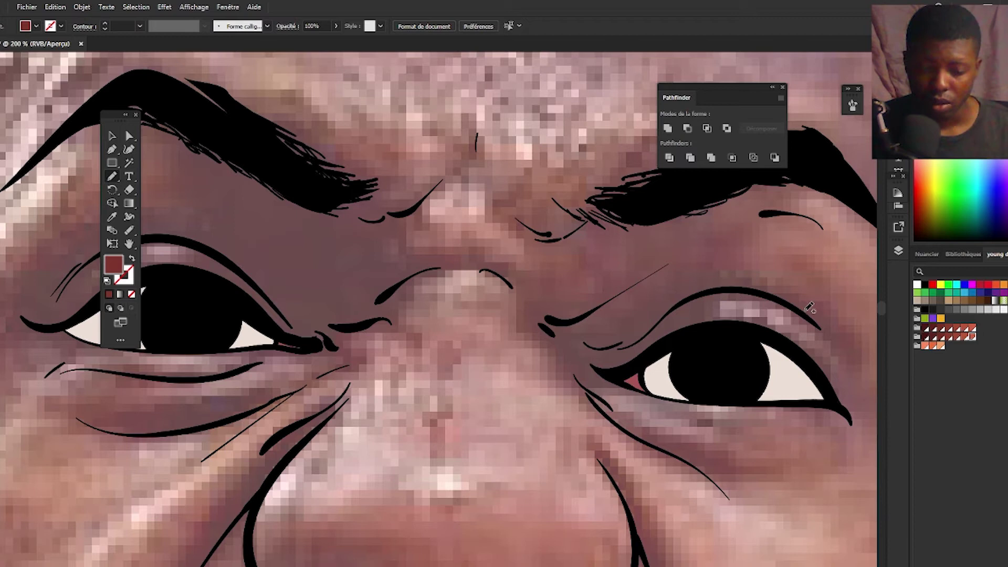
Keep the ombre layer active and choose the very dark red-brown swatch as the fill
key(ctrl+1)
click(895, 250)
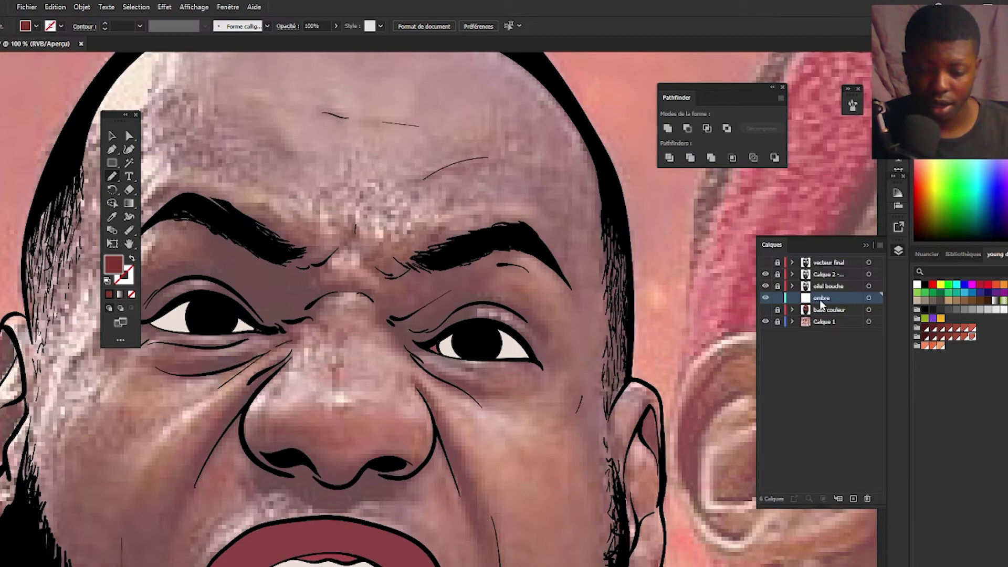
click(925, 337)
scroll(462, 278, up, 1)
Unlock Calque 1 and raise the opacity of the reference photo
click(898, 251)
click(778, 322)
key(v)
click(677, 218)
click(479, 27)
click(677, 218)
Draw freehand very dark red-brown shadow shapes around the eyes, brows, nose, cheek folds, ears and beard edge, following the photo
key(n)
drag(520, 401, 505, 389)
drag(378, 336, 599, 406)
mouse_move(565, 376)
mouse_down()
mouse_move(650, 427)
mouse_move(620, 464)
mouse_up()
drag(630, 473, 488, 237)
mouse_move(636, 335)
mouse_down()
mouse_move(692, 456)
mouse_move(638, 339)
mouse_up()
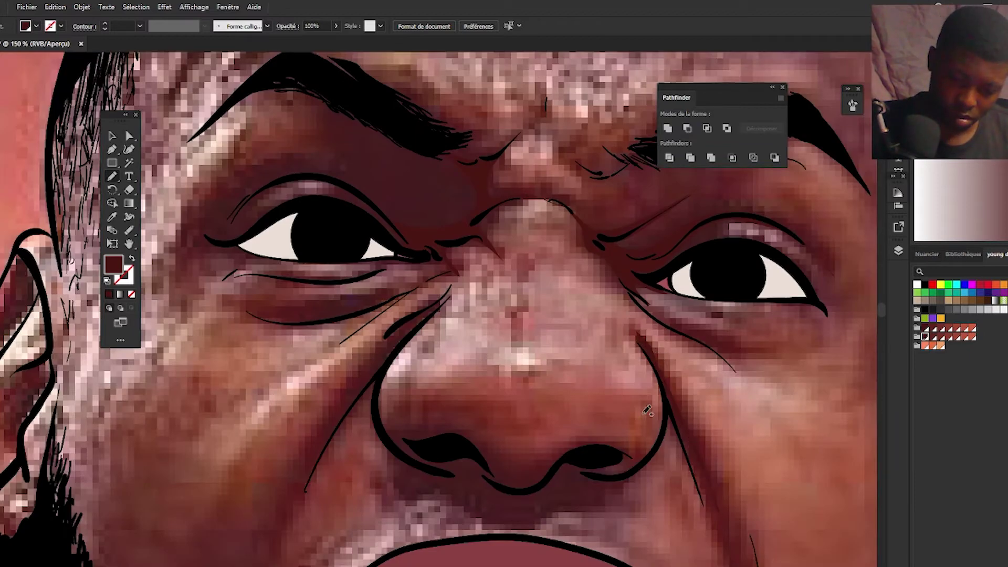
drag(567, 420, 708, 357)
drag(593, 231, 589, 237)
drag(488, 220, 529, 436)
drag(483, 332, 420, 386)
drag(524, 290, 517, 310)
drag(435, 339, 456, 350)
drag(465, 394, 467, 420)
mouse_move(507, 411)
mouse_down()
mouse_move(507, 422)
mouse_move(506, 410)
mouse_up()
drag(398, 431, 667, 309)
drag(488, 241, 465, 330)
drag(490, 279, 461, 319)
drag(420, 410, 625, 215)
scroll(462, 305, down, 2)
drag(708, 199, 447, 473)
mouse_move(518, 399)
mouse_down()
mouse_move(569, 426)
mouse_move(519, 400)
mouse_up()
mouse_move(611, 388)
mouse_down()
mouse_move(701, 432)
mouse_move(582, 182)
mouse_move(677, 80)
mouse_up()
mouse_move(421, 384)
mouse_down()
mouse_move(466, 485)
mouse_move(421, 384)
mouse_up()
drag(642, 220, 524, 262)
drag(630, 192, 616, 238)
mouse_move(396, 161)
mouse_down()
mouse_move(428, 306)
mouse_move(531, 345)
mouse_move(392, 195)
mouse_up()
scroll(392, 196, down, 1)
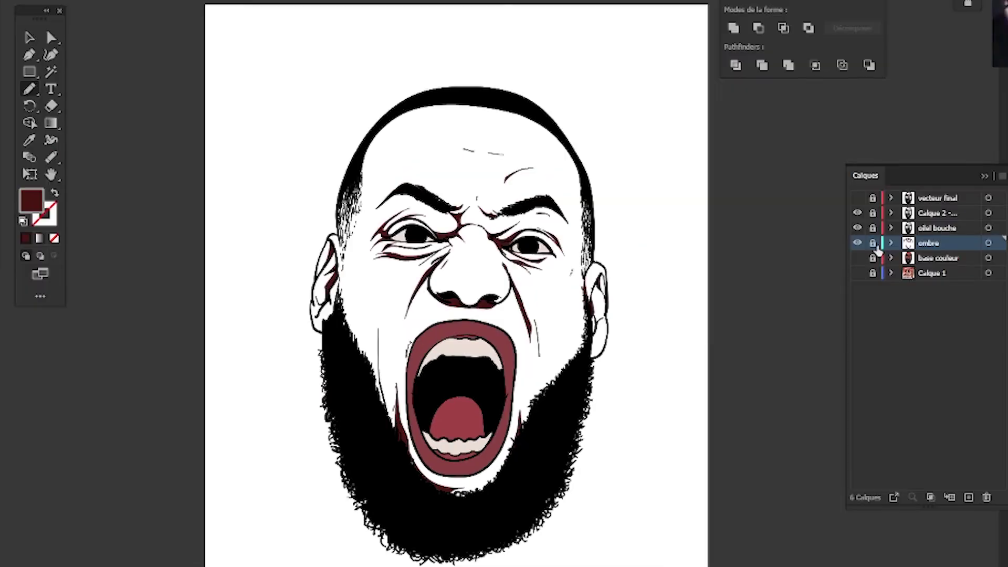
Add a new layer directly above base couleur, below ombre, and name it "ombre 2"
click(951, 259)
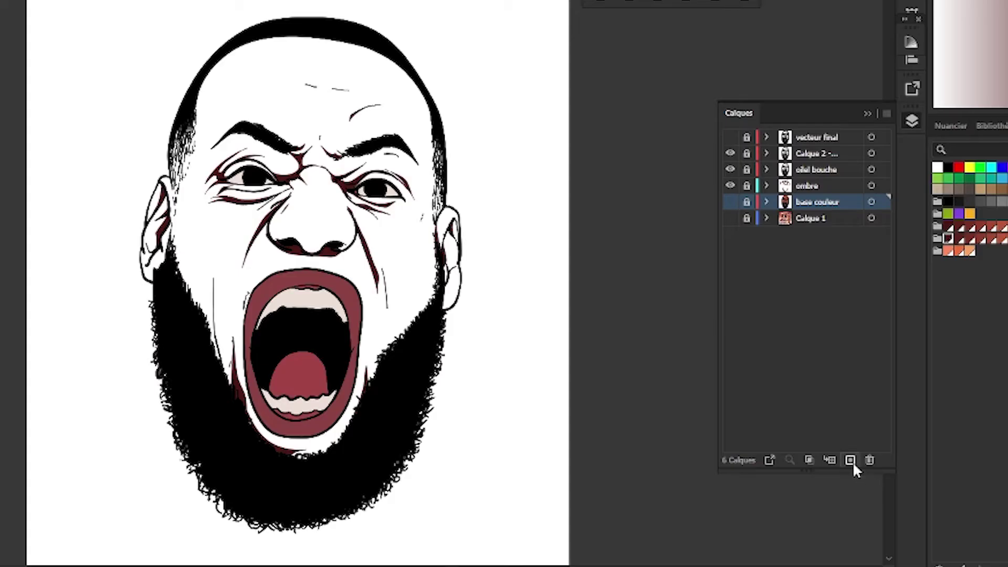
click(853, 499)
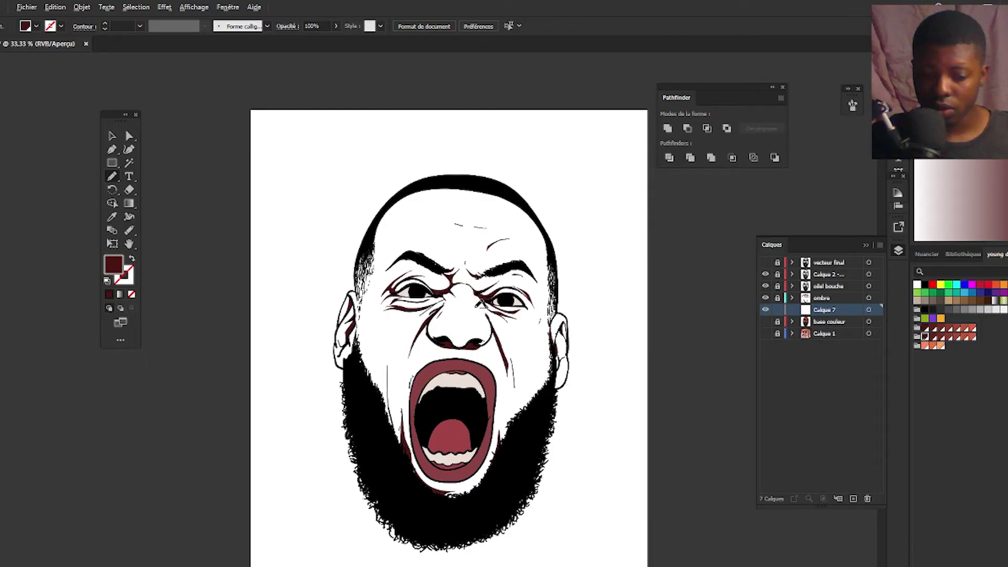
scroll(478, 302, up, 2)
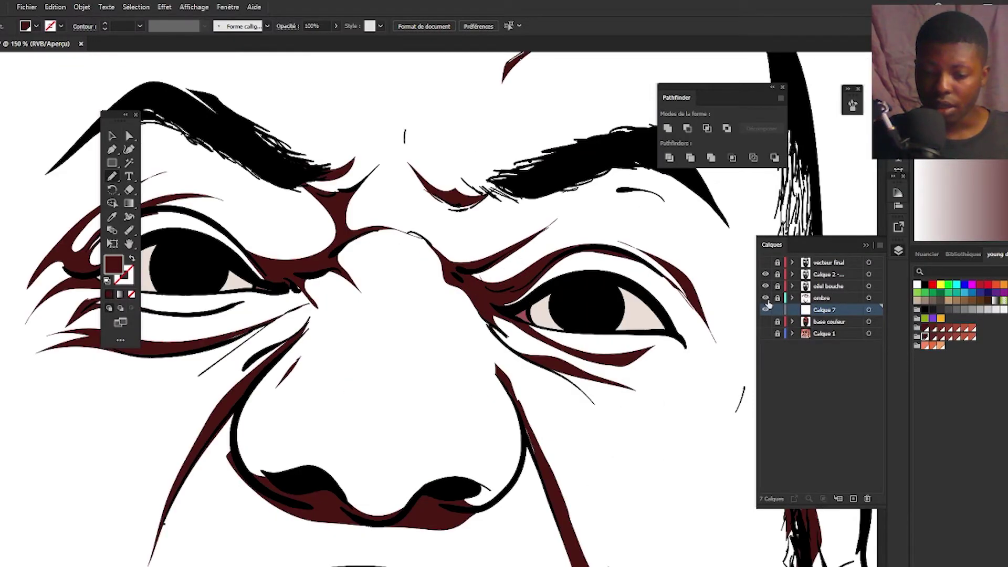
click(765, 298)
click(765, 298)
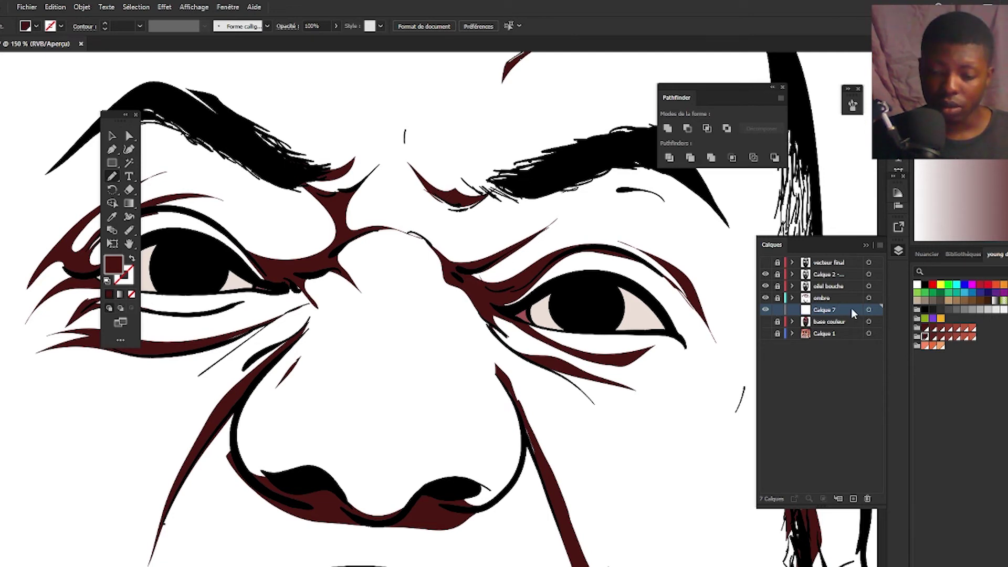
text(ombre 2)
key(Return)
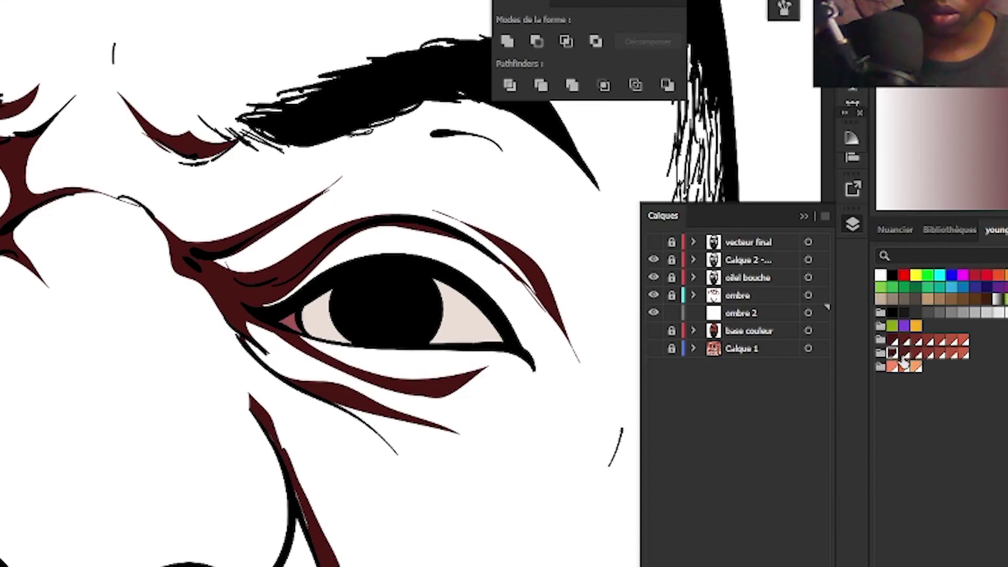
Choose the next lighter dark red swatch as the fill and show the Calque 1 photo with base couleur hidden
click(905, 355)
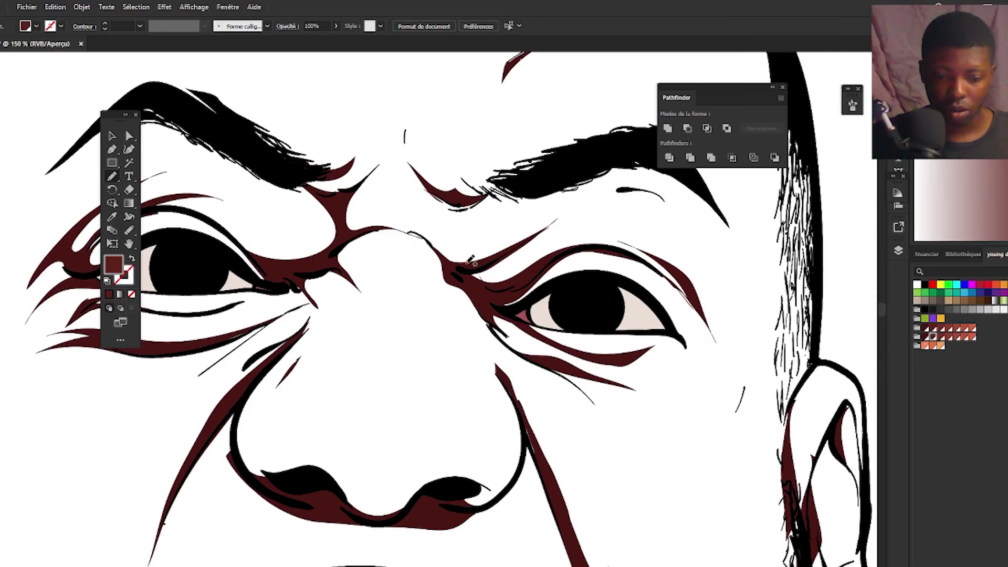
click(898, 251)
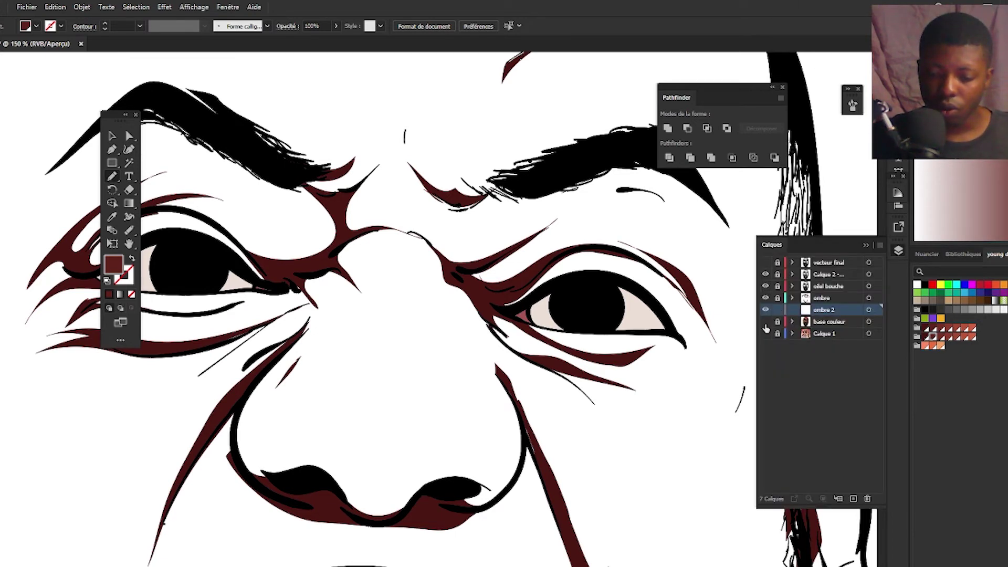
click(766, 321)
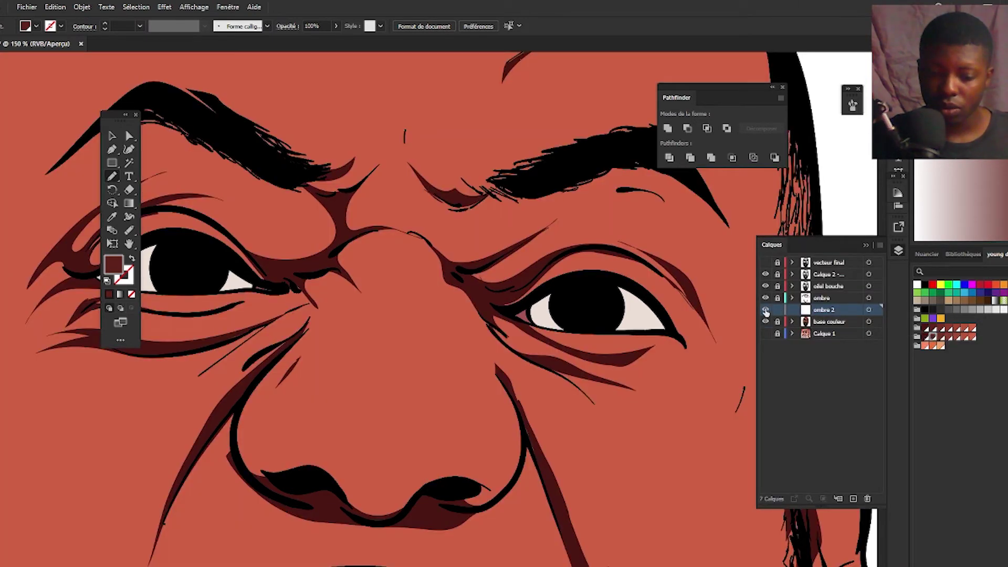
click(766, 321)
click(765, 333)
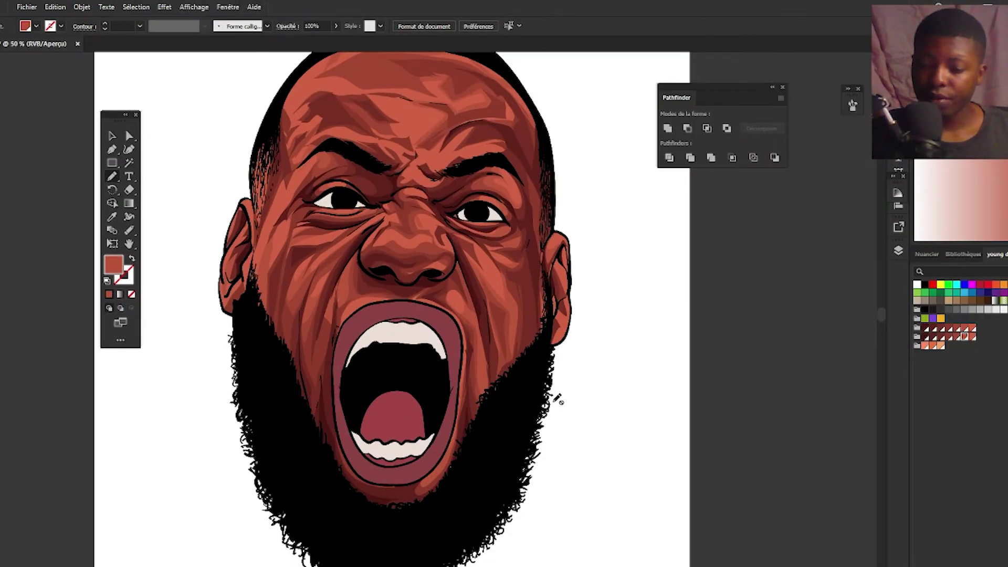
Rename Calque 12 as "lumiere" and choose the light orange swatch as the fill
click(897, 248)
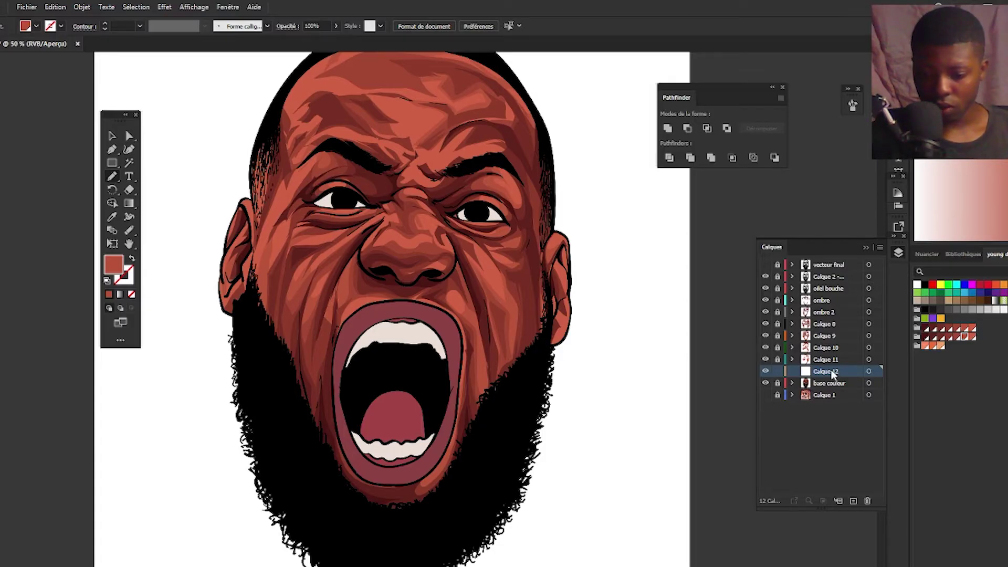
double_click(831, 374)
click(940, 345)
drag(628, 429, 731, 503)
click(898, 253)
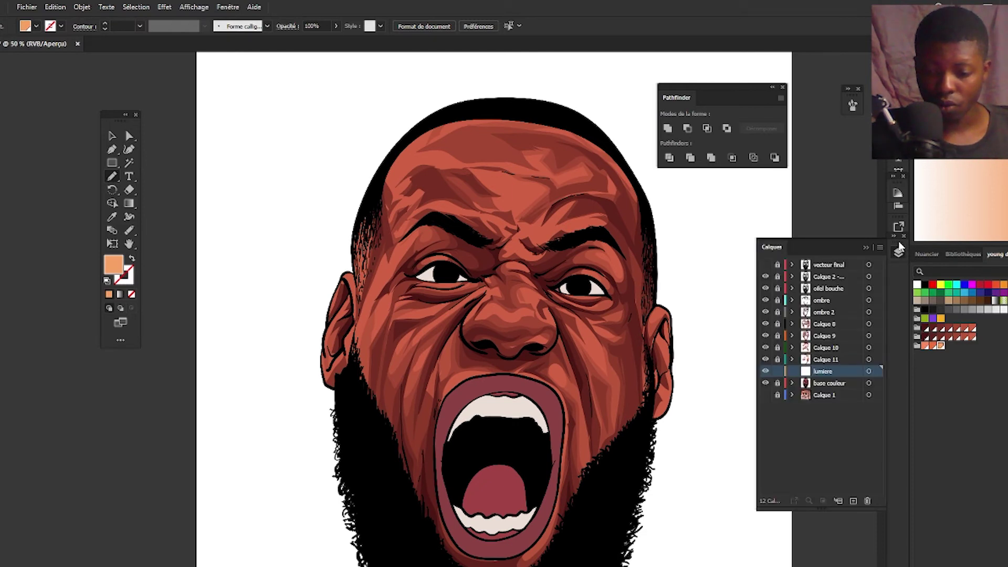
Show the Calque 1 photo and hide base couleur to expose the light areas of the forehead and face
click(765, 393)
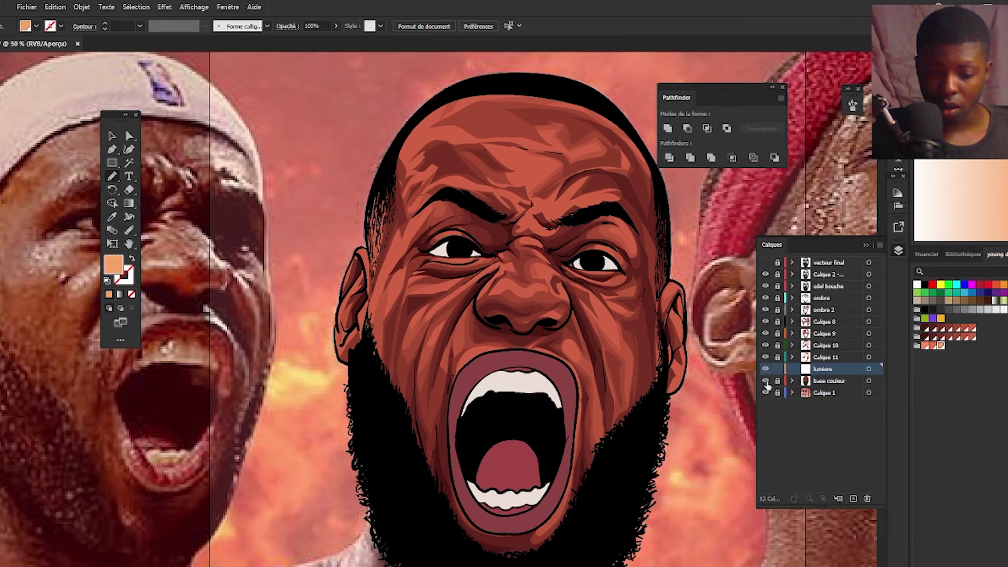
click(765, 381)
mouse_move(624, 436)
mouse_down()
mouse_move(632, 481)
mouse_move(654, 512)
mouse_up()
drag(608, 301, 673, 370)
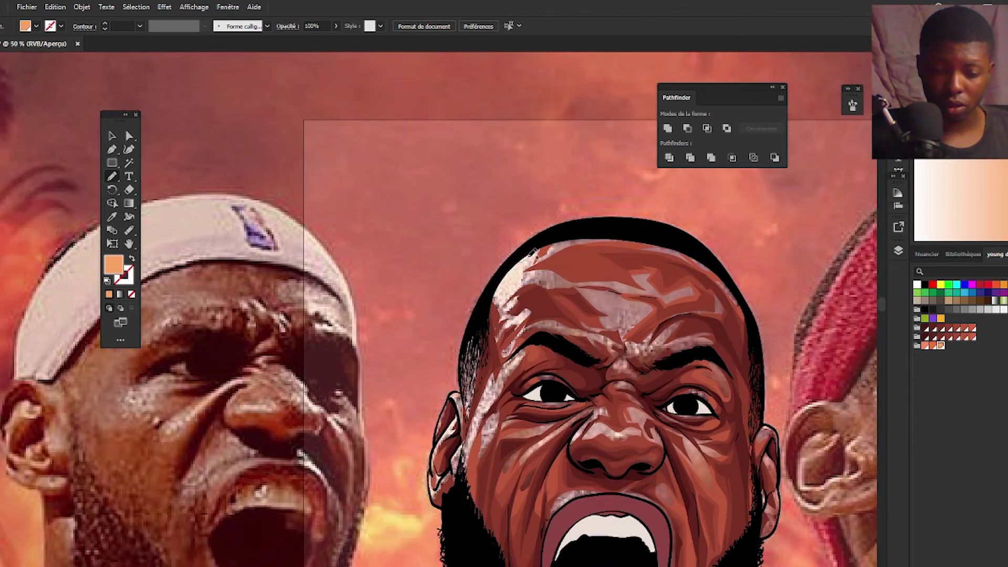
mouse_move(512, 295)
mouse_down()
mouse_move(498, 290)
mouse_move(517, 252)
mouse_move(507, 309)
mouse_up()
mouse_move(653, 335)
mouse_down()
mouse_move(660, 272)
mouse_move(682, 292)
mouse_up()
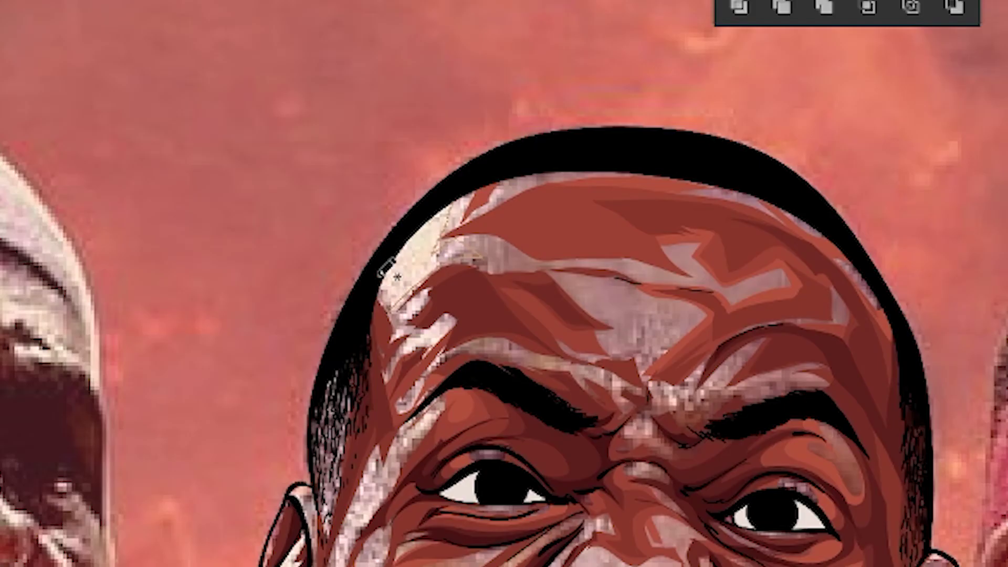
Draw freehand light orange highlight shapes over the bright areas of the forehead, brows, nose and cheeks on the lumiere layer
drag(639, 283, 700, 279)
drag(650, 336, 684, 241)
drag(684, 256, 703, 254)
drag(545, 262, 582, 258)
mouse_move(576, 267)
mouse_down()
mouse_move(573, 289)
mouse_move(571, 242)
mouse_up()
mouse_move(605, 203)
mouse_down()
mouse_move(524, 204)
mouse_move(468, 338)
mouse_move(523, 353)
mouse_move(442, 278)
mouse_up()
mouse_move(505, 407)
mouse_down()
mouse_move(529, 382)
mouse_move(505, 407)
mouse_up()
drag(506, 298, 541, 306)
mouse_move(604, 325)
mouse_down()
mouse_move(509, 263)
mouse_move(568, 362)
mouse_up()
Draw softer highlight shapes in the coral swatch on the forehead, nose and cheeks, and set the fill back to light orange
click(925, 345)
mouse_move(535, 214)
mouse_down()
mouse_move(585, 366)
mouse_move(580, 392)
mouse_up()
drag(580, 383, 623, 396)
drag(601, 363, 612, 377)
drag(535, 315, 583, 133)
drag(496, 286, 476, 366)
drag(534, 257, 512, 216)
click(940, 345)
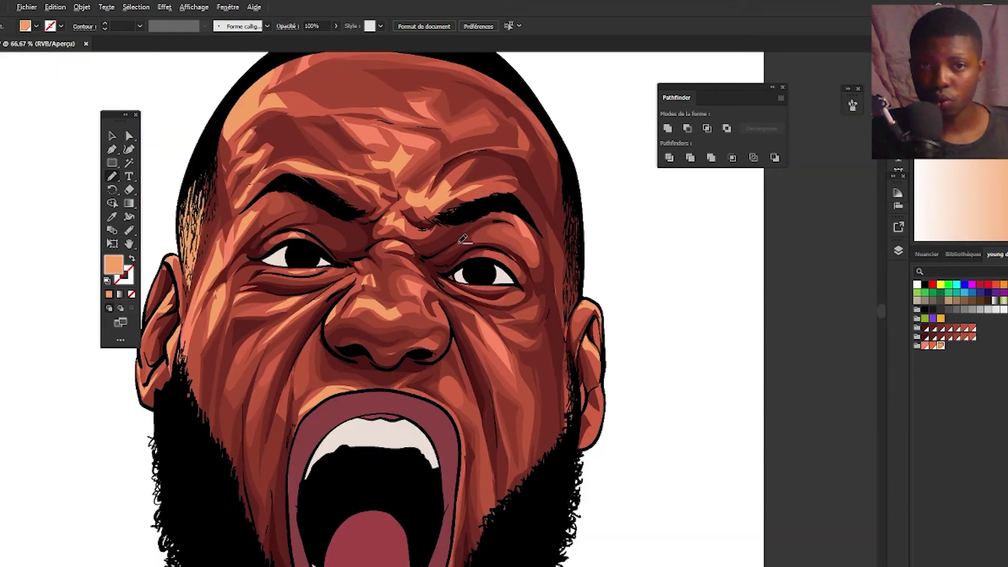
scroll(457, 241, down, 1)
drag(457, 241, 460, 176)
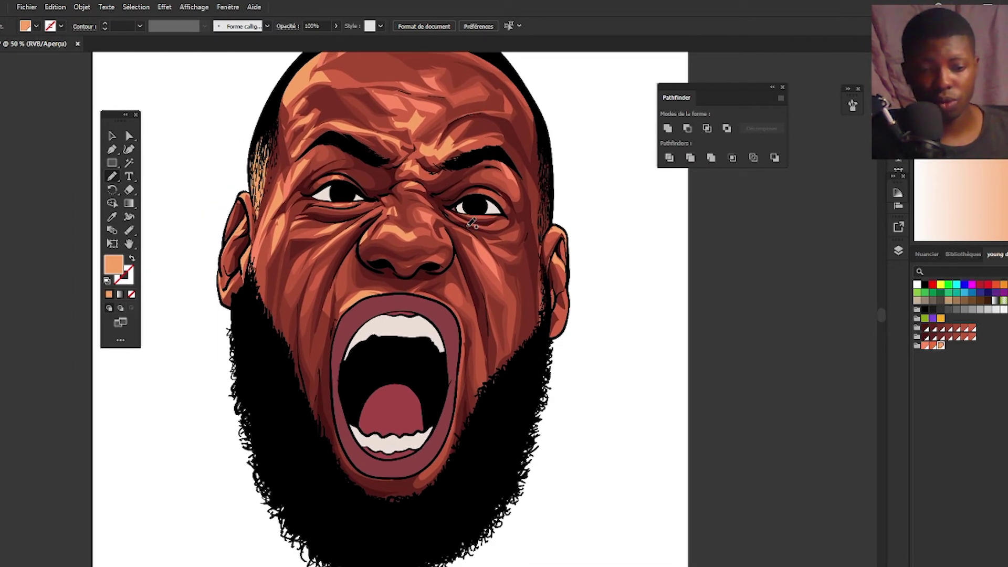
Set the fill to pale peach FFE1CC and draw the brightest highlights along the forehead edge and the hairy temple
click(898, 250)
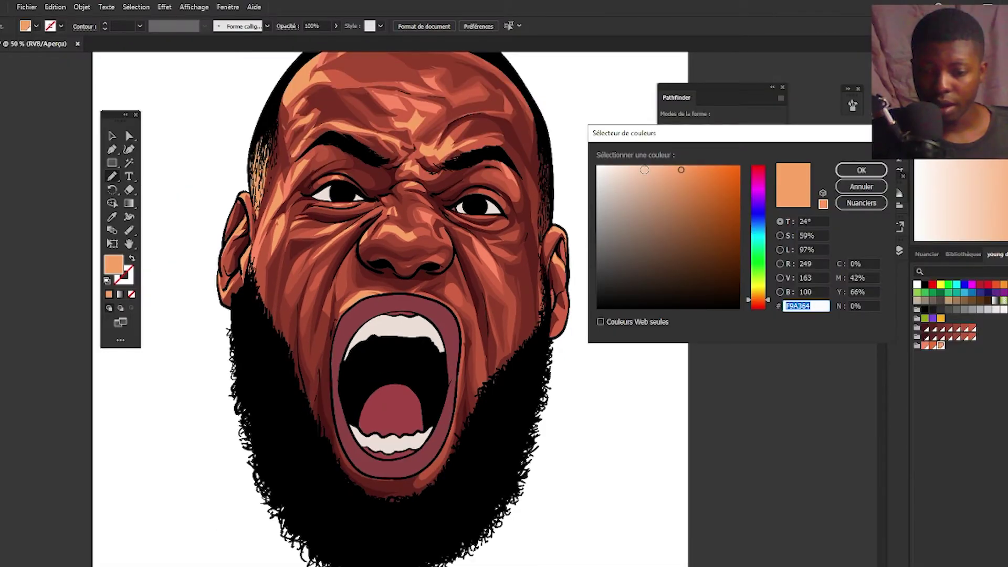
text(FFE1CC)
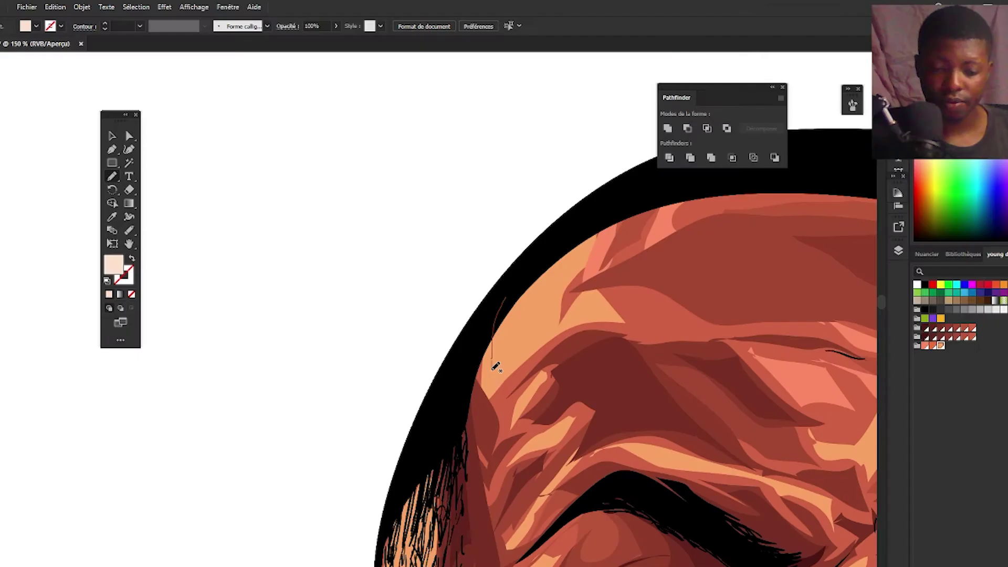
drag(495, 360, 457, 301)
mouse_move(435, 206)
mouse_down()
mouse_move(420, 516)
mouse_move(402, 448)
mouse_move(434, 208)
mouse_up()
key(ctrl+z)
drag(419, 249, 408, 411)
drag(474, 197, 463, 202)
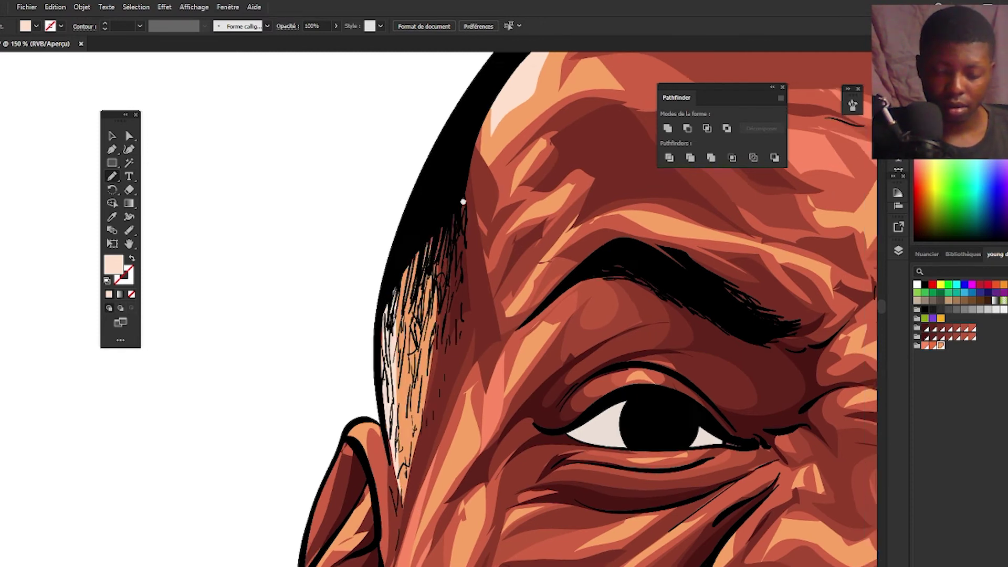
Draw pale peach highlights along the outer rim and inner folds of the ear beside the lit temple
mouse_move(378, 420)
mouse_down()
mouse_move(497, 215)
mouse_move(502, 242)
mouse_up()
drag(472, 241, 523, 201)
mouse_move(517, 193)
mouse_down()
mouse_move(502, 251)
mouse_move(514, 226)
mouse_up()
drag(478, 310, 492, 192)
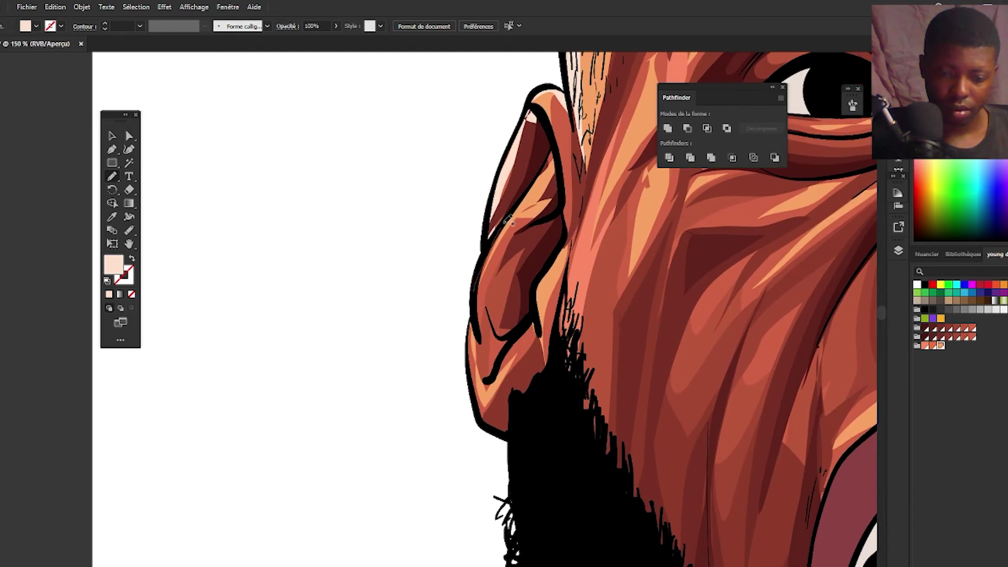
drag(478, 335, 474, 284)
scroll(508, 220, down, 3)
Draw pale peach highlights on the cheek beside the eye and in front of the ear
scroll(577, 94, up, 4)
mouse_move(530, 301)
mouse_down()
mouse_move(589, 258)
mouse_move(530, 300)
mouse_up()
drag(590, 259, 520, 233)
drag(598, 276, 697, 286)
mouse_move(317, 435)
mouse_down()
mouse_move(475, 354)
mouse_move(472, 362)
mouse_up()
mouse_move(635, 342)
mouse_down()
mouse_move(540, 259)
mouse_move(603, 128)
mouse_up()
drag(499, 333, 502, 328)
mouse_move(543, 367)
mouse_down()
mouse_move(543, 218)
mouse_move(514, 208)
mouse_up()
mouse_move(572, 186)
mouse_down()
mouse_move(551, 208)
mouse_move(630, 165)
mouse_up()
drag(479, 356, 491, 274)
scroll(482, 315, down, 5)
mouse_move(529, 346)
mouse_down()
mouse_move(415, 317)
mouse_move(400, 288)
mouse_move(682, 488)
mouse_up()
scroll(400, 288, up, 3)
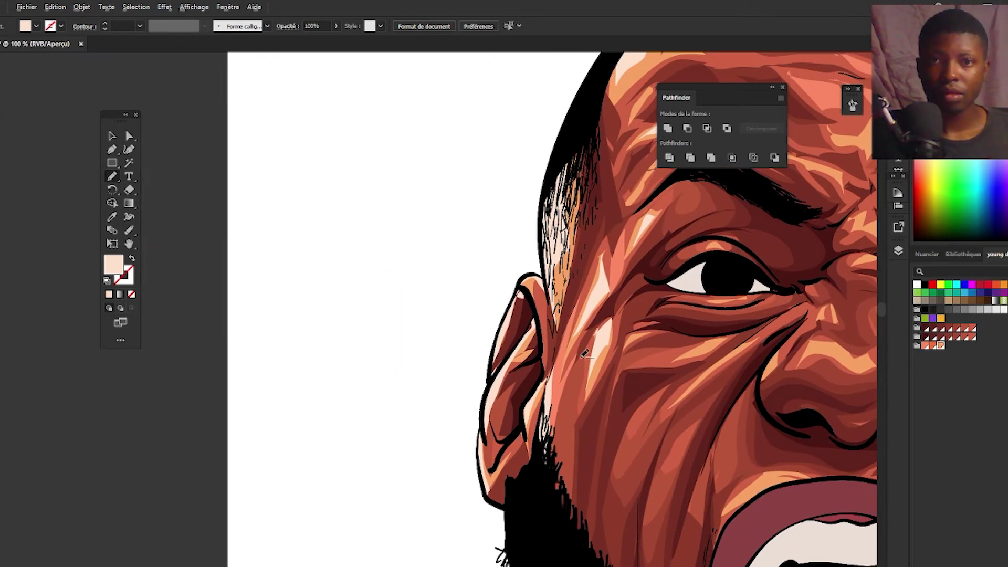
scroll(491, 375, down, 3)
scroll(491, 374, up, 2)
scroll(491, 375, down, 1)
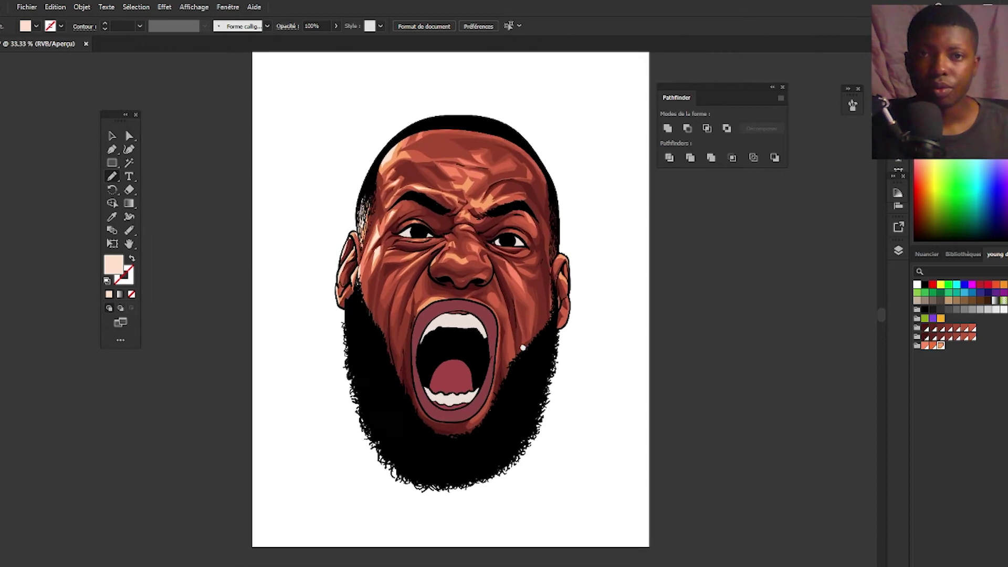
Add a new layer directly above oilel bouche
click(897, 251)
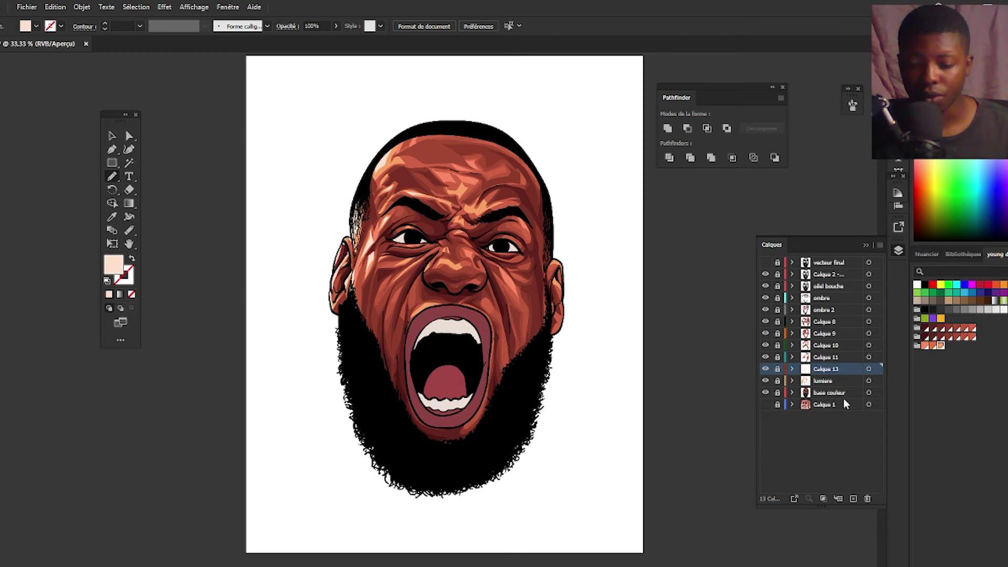
click(848, 286)
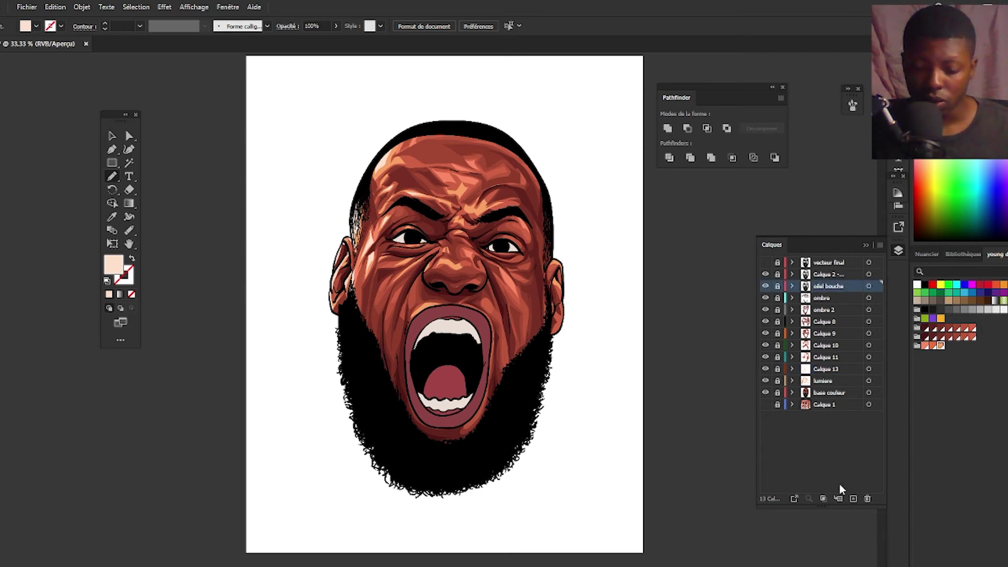
click(853, 498)
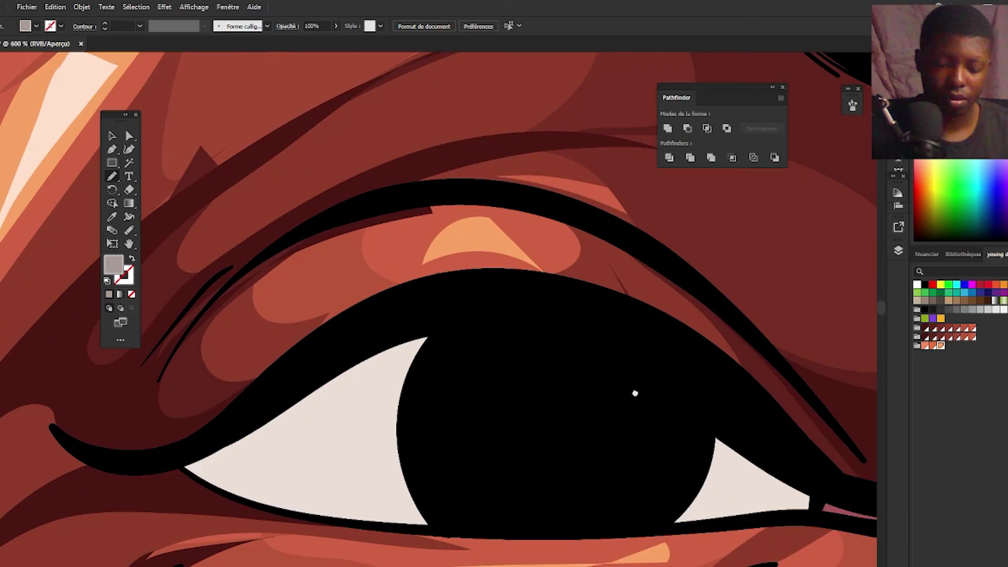
Draw grey shading on the eye whites and teeth and dark red shading on the lips
mouse_move(548, 318)
mouse_down()
mouse_move(722, 324)
mouse_move(543, 321)
mouse_up()
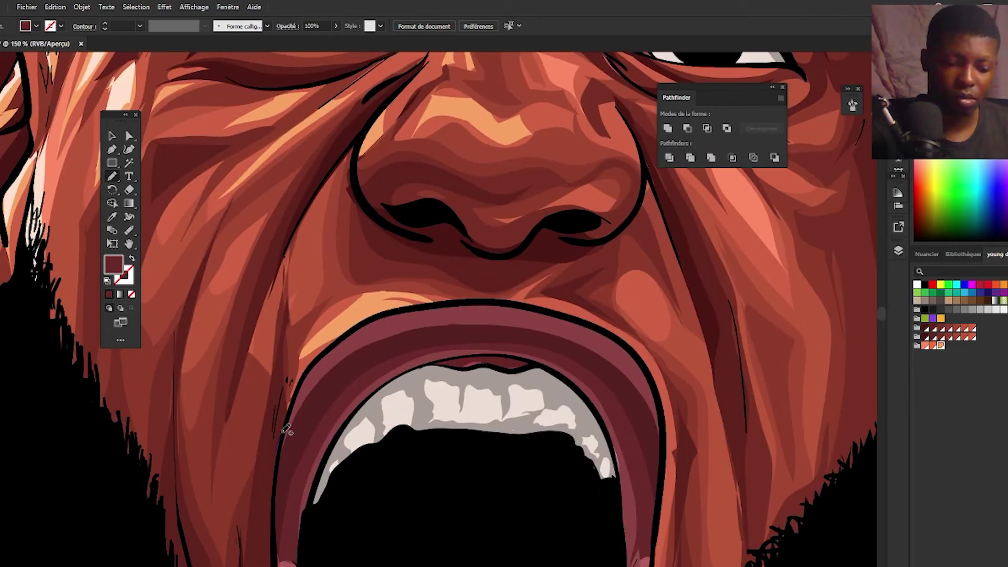
scroll(480, 440, down, 5)
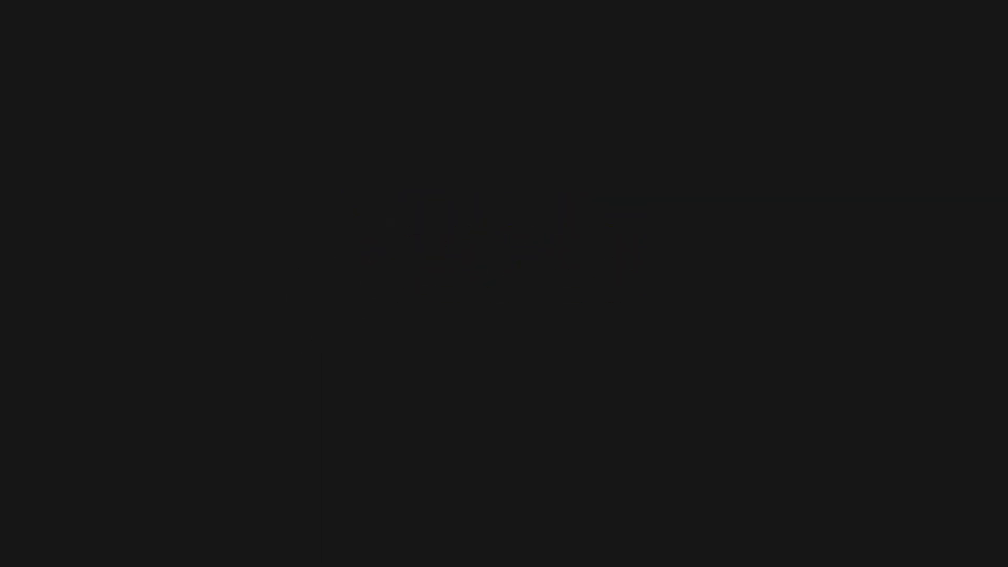
Duplicate the vecteur final layer and expand the appearance of all the linework in the copy
click(847, 267)
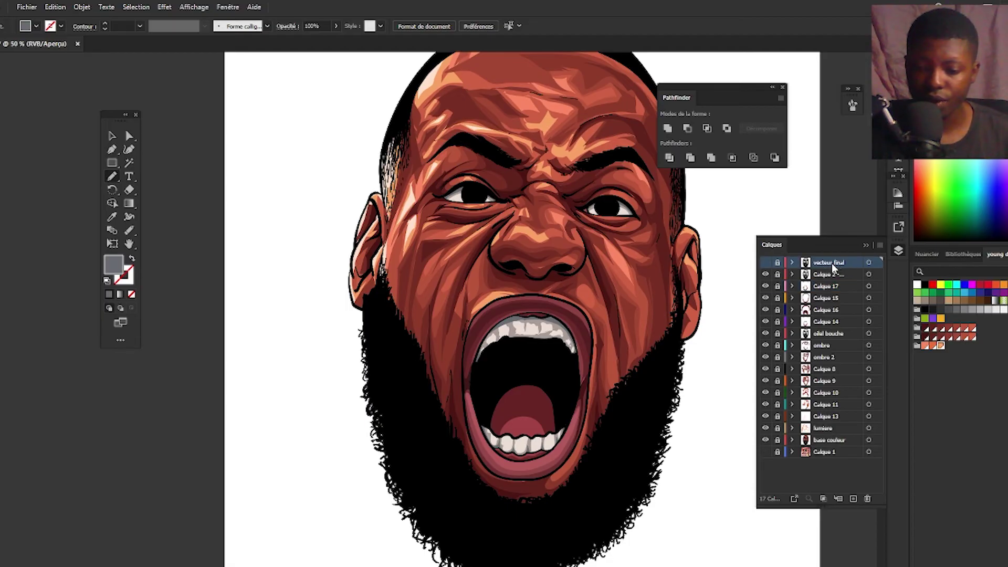
drag(820, 271, 859, 501)
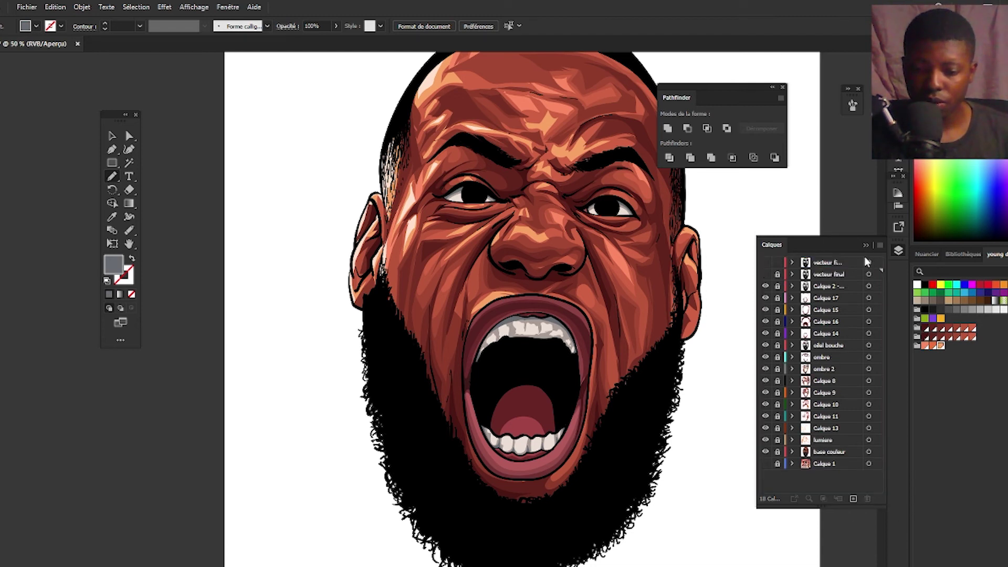
key(ctrl+a)
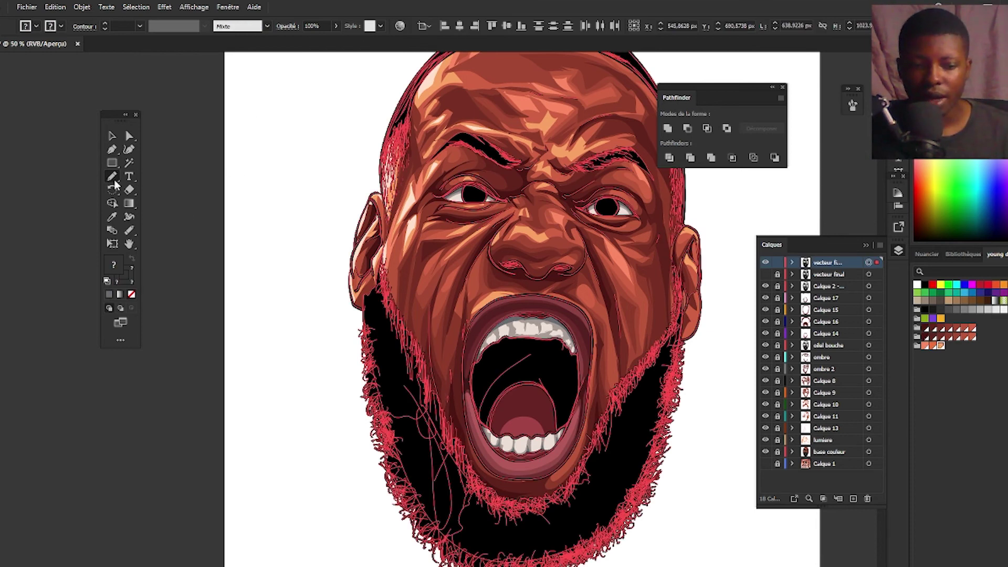
click(112, 138)
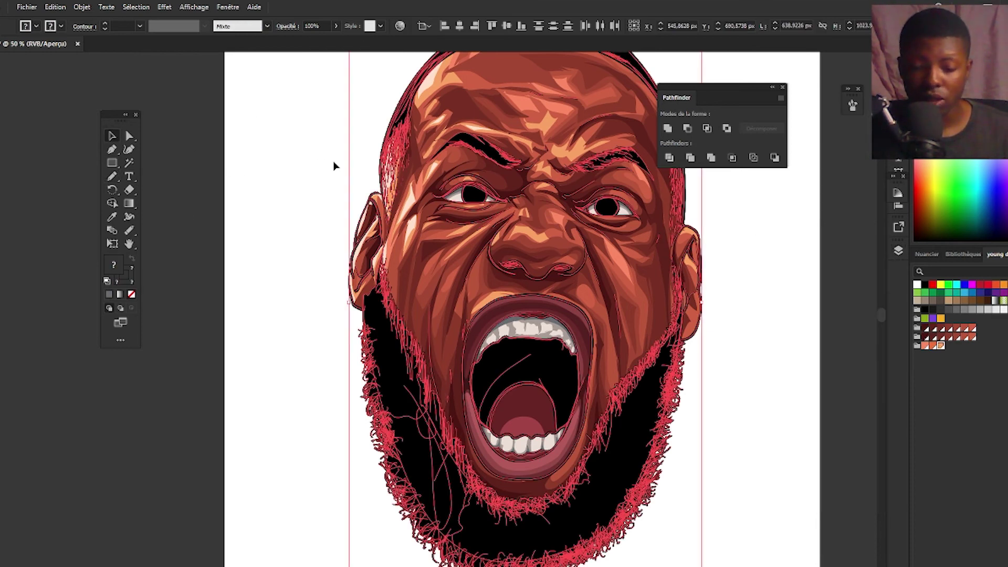
click(87, 6)
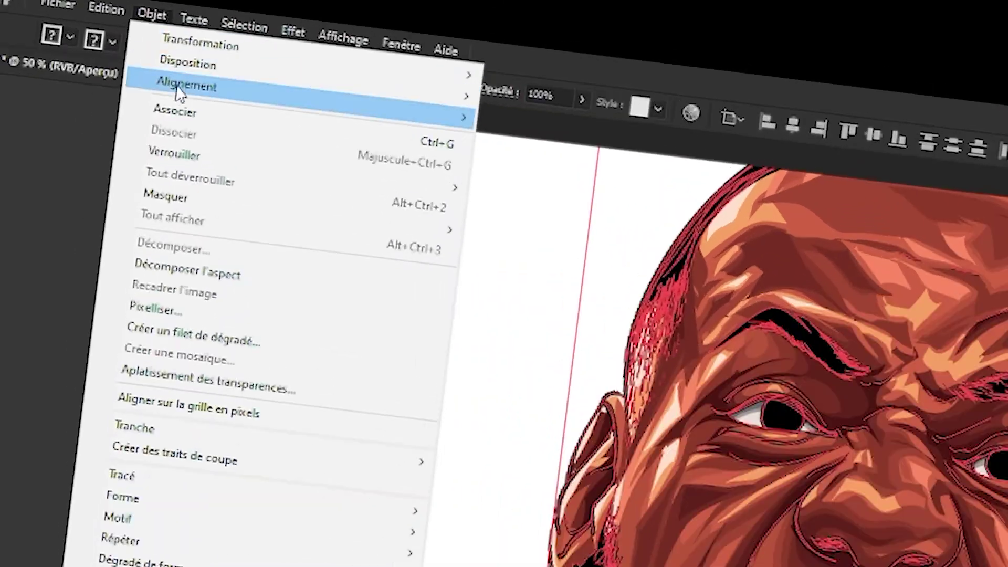
click(112, 152)
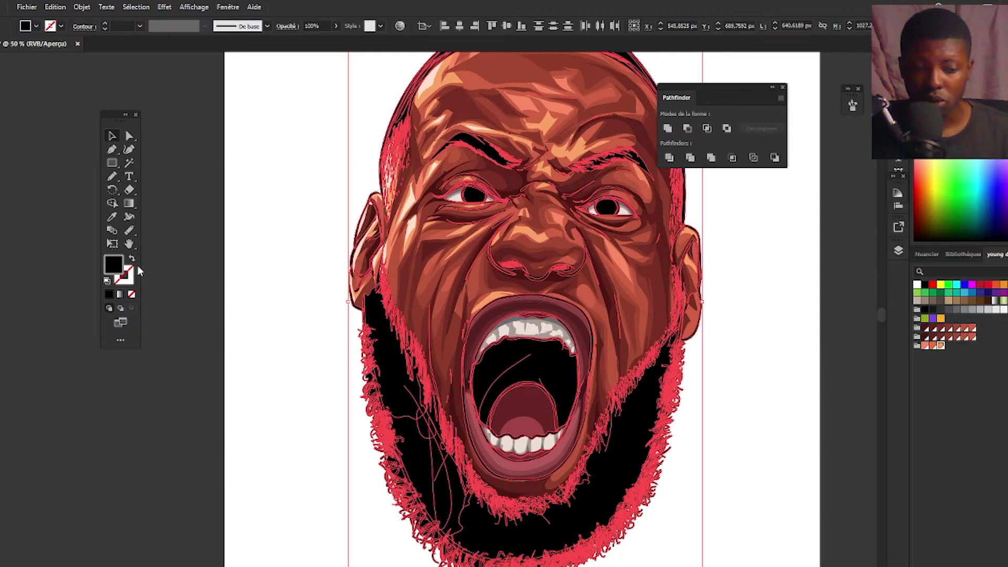
Try a dark brown and a dark red swatch as the fill of the copied linework
double_click(112, 264)
click(697, 269)
click(860, 125)
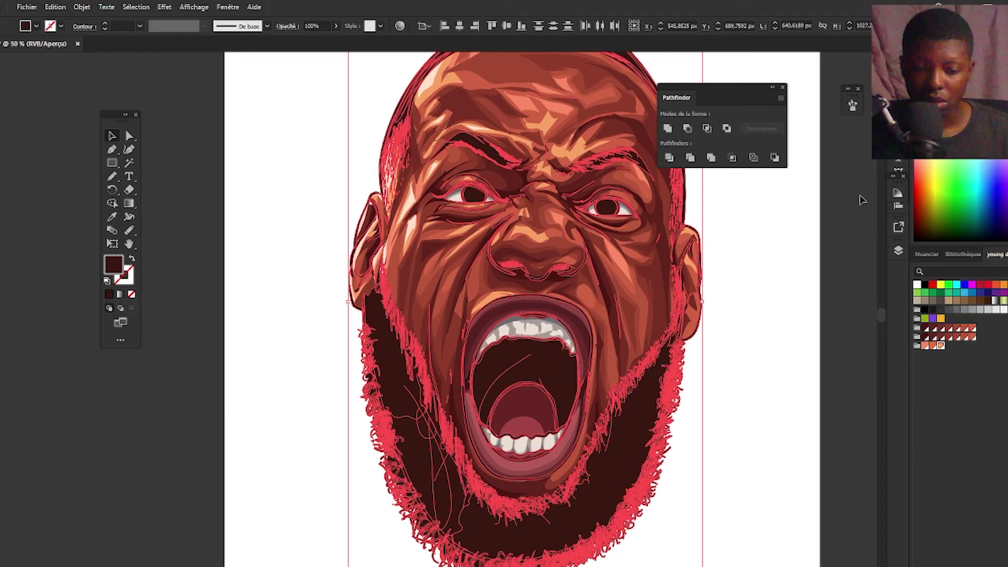
click(926, 337)
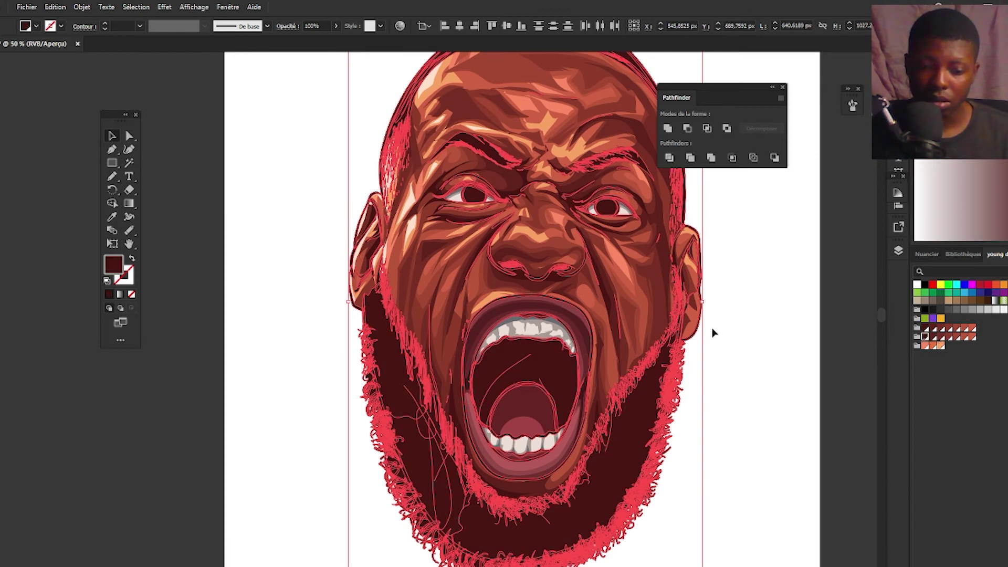
click(729, 340)
scroll(731, 341, down, 1)
drag(713, 345, 525, 334)
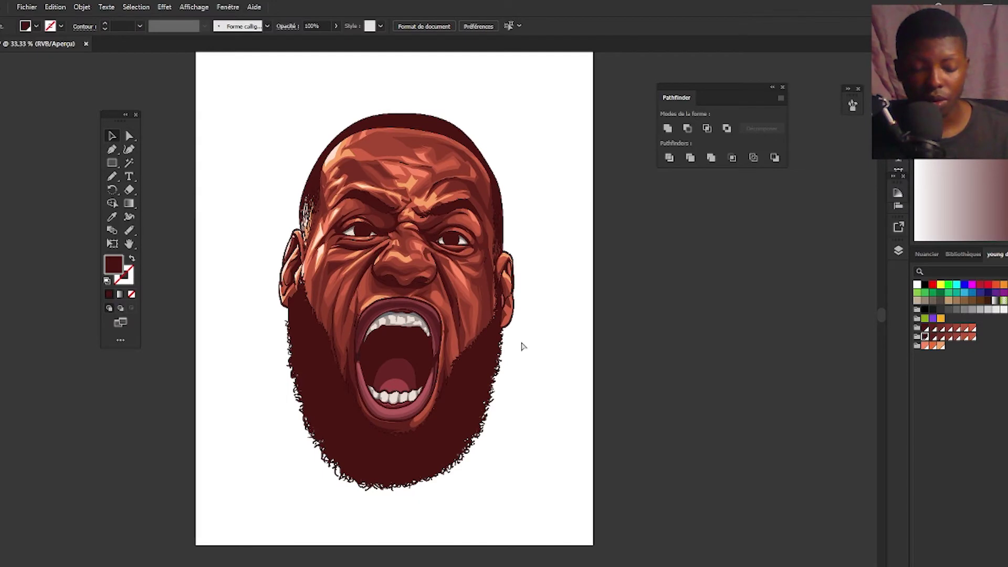
Set the copied linework's fill to very dark maroon 2D0F0E and toggle its layer to compare it with the black version
key(ctrl+a)
double_click(117, 270)
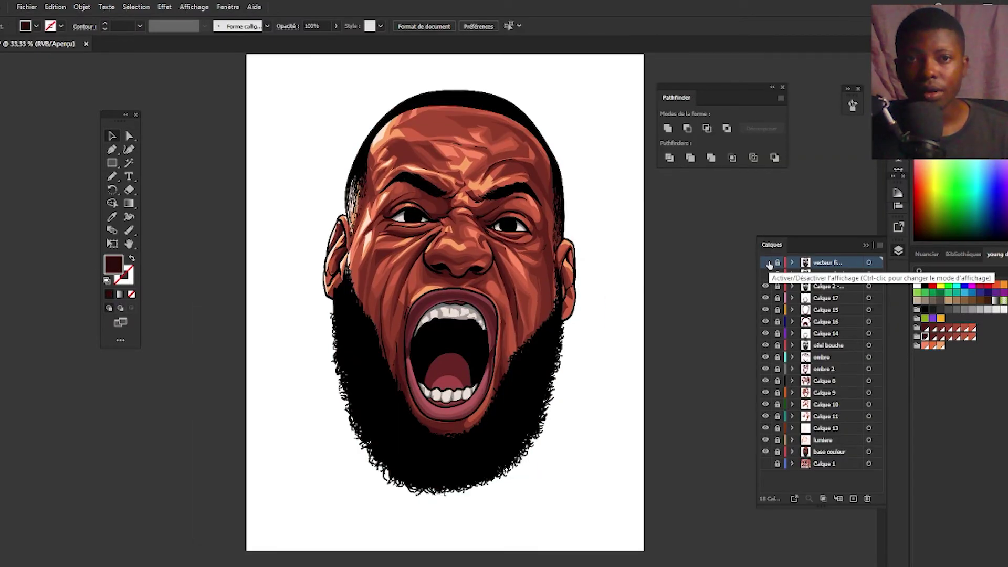
click(765, 262)
click(765, 262)
click(765, 263)
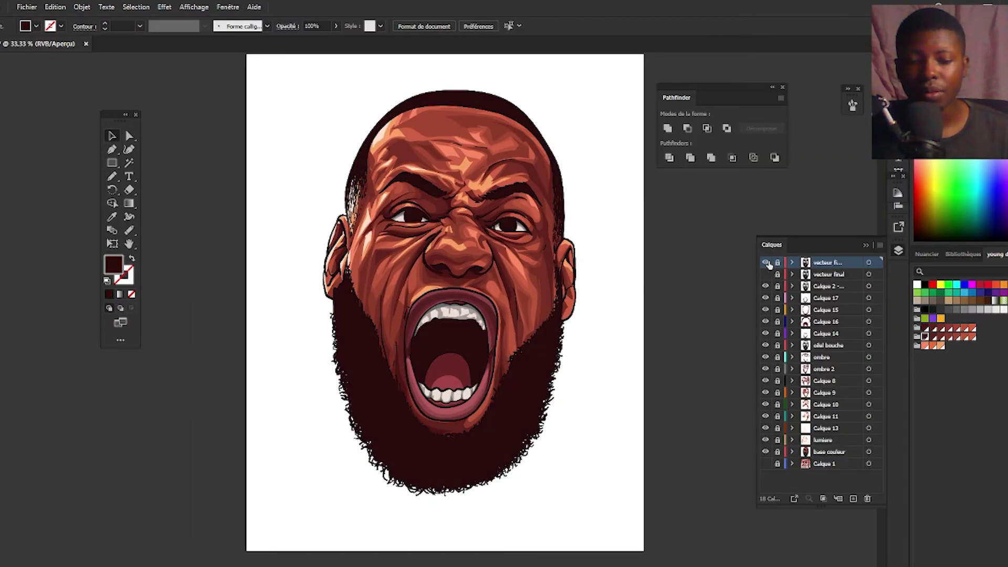
scroll(577, 285, up, 3)
key(F7)
key(ctrl+0)
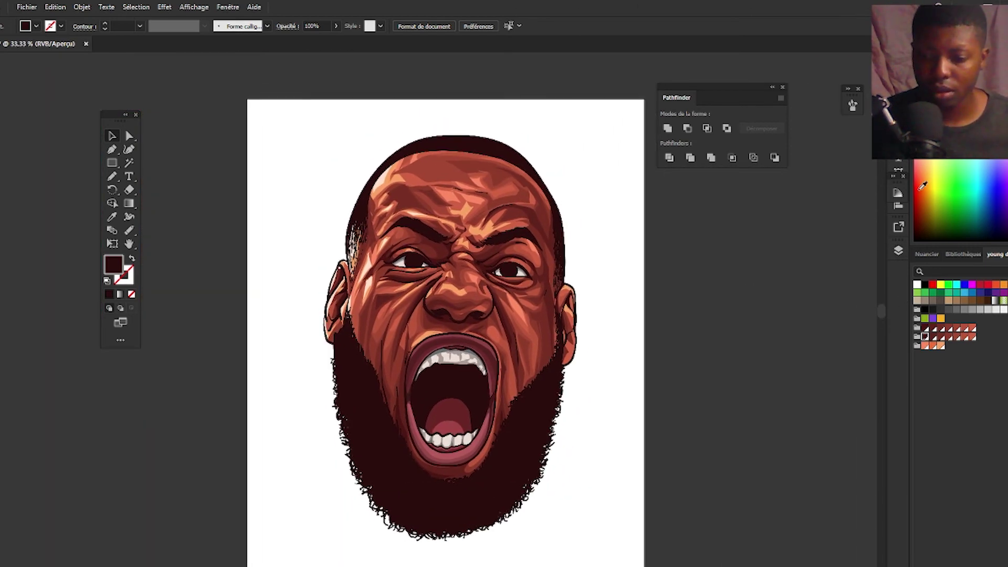
Add a new layer and brush small round catchlights on both pupils in pale pink DDCACA
click(898, 250)
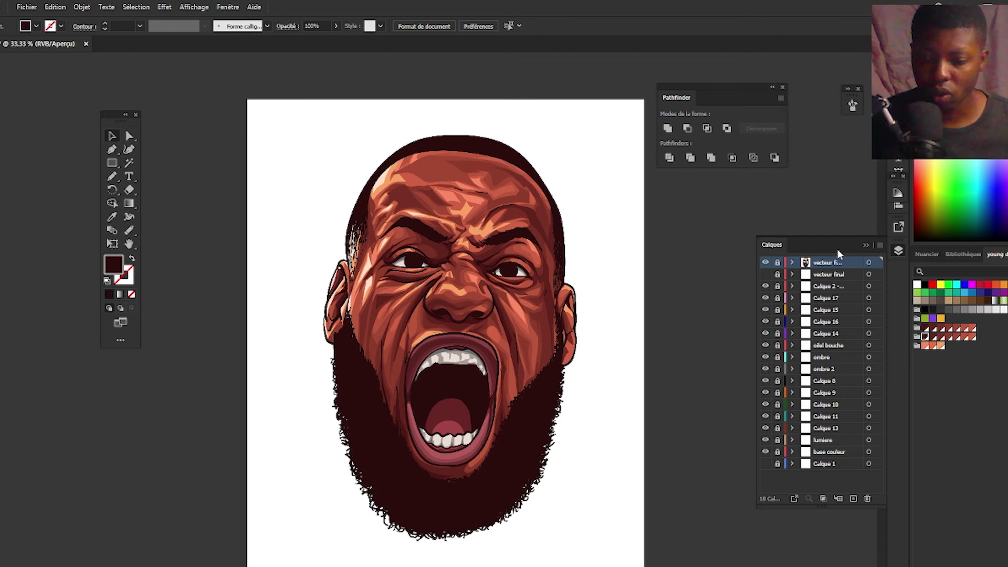
click(852, 499)
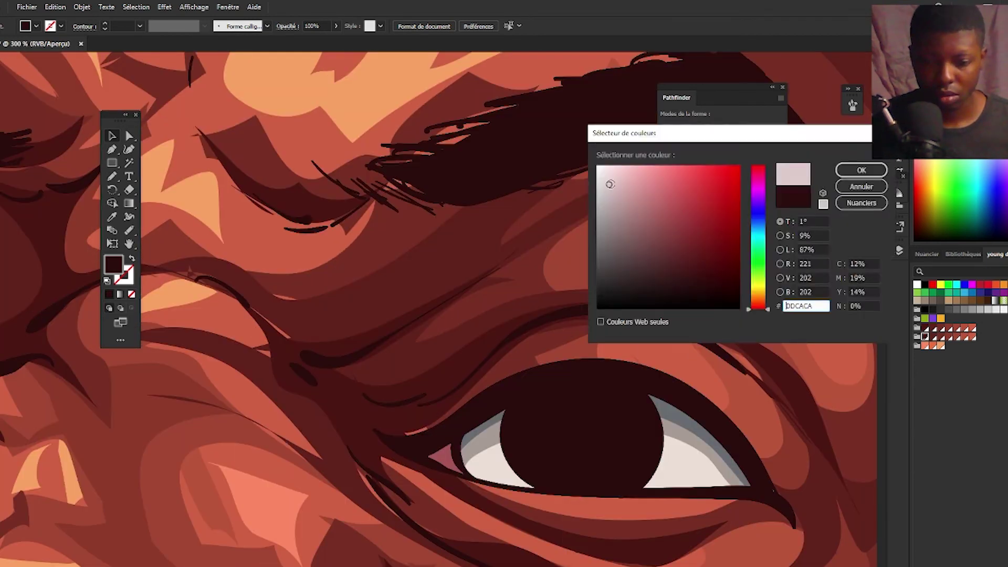
key(Return)
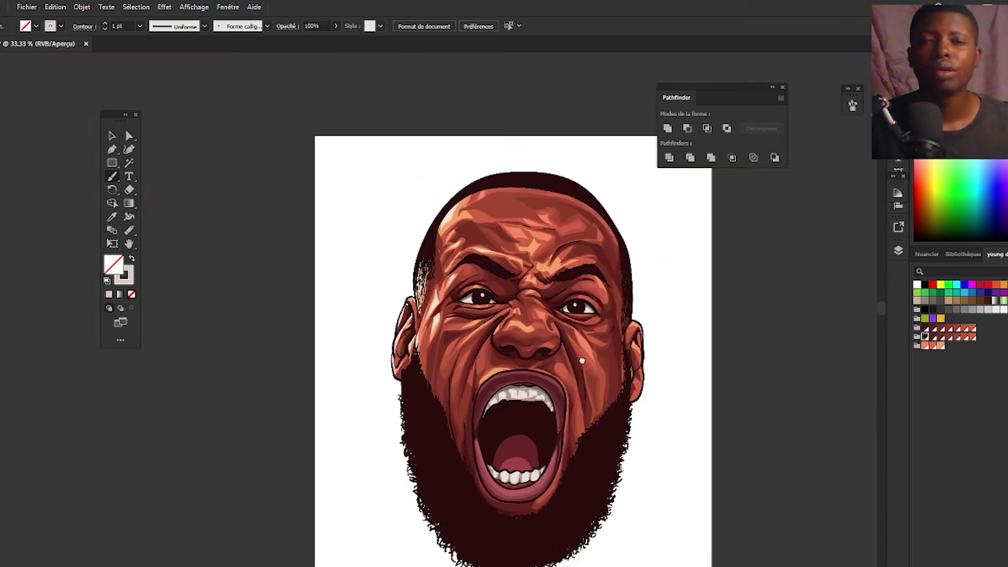
drag(581, 362, 613, 327)
Add another layer for the beard highlights and set the fill to copper brown B26749
key(i)
click(618, 391)
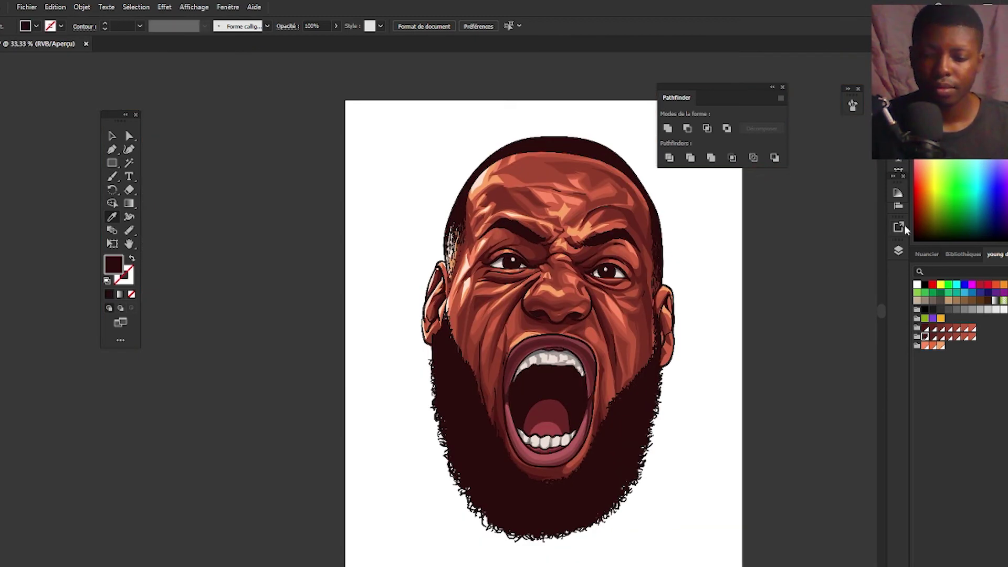
click(898, 250)
click(777, 263)
click(852, 499)
double_click(116, 266)
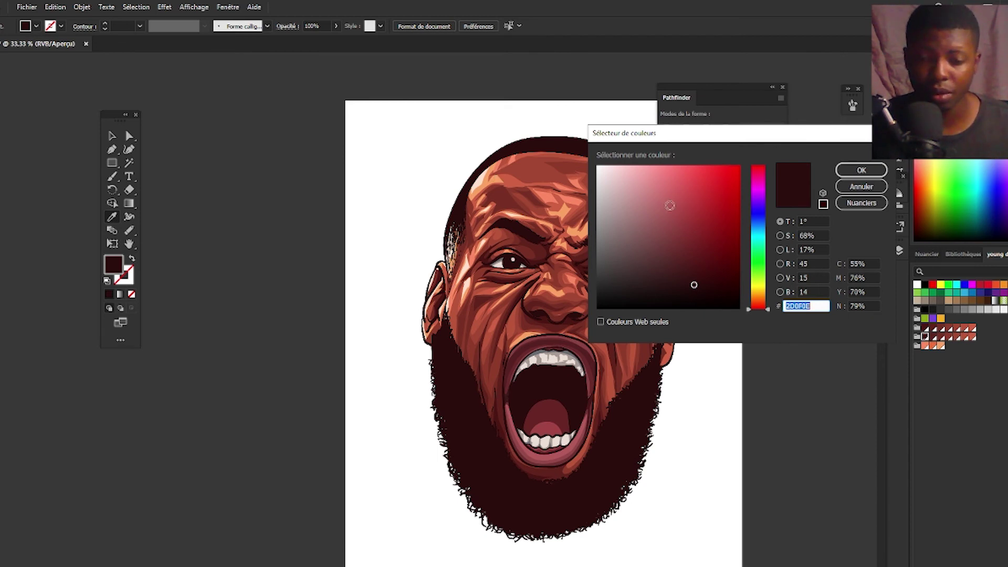
drag(760, 310, 760, 303)
click(680, 208)
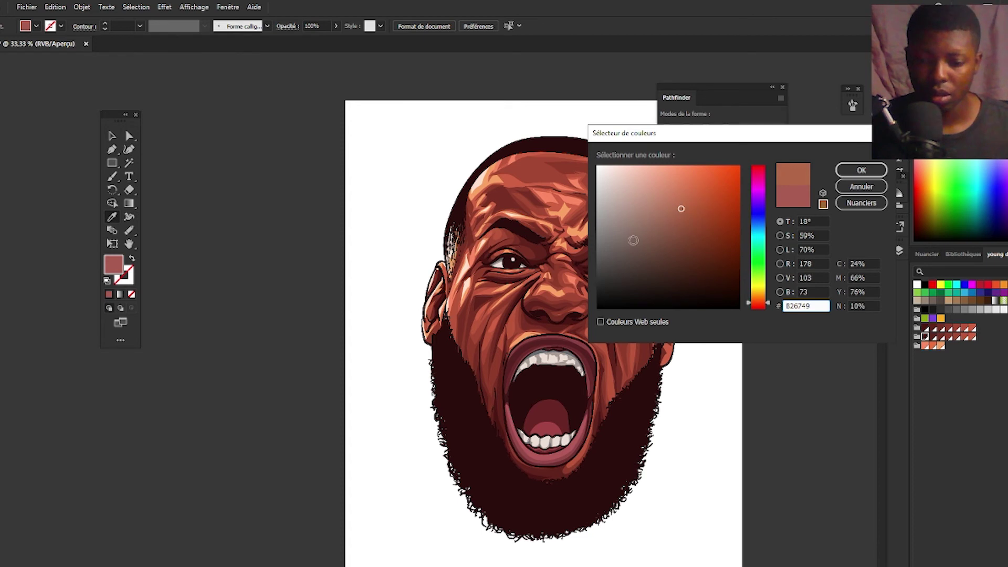
click(859, 173)
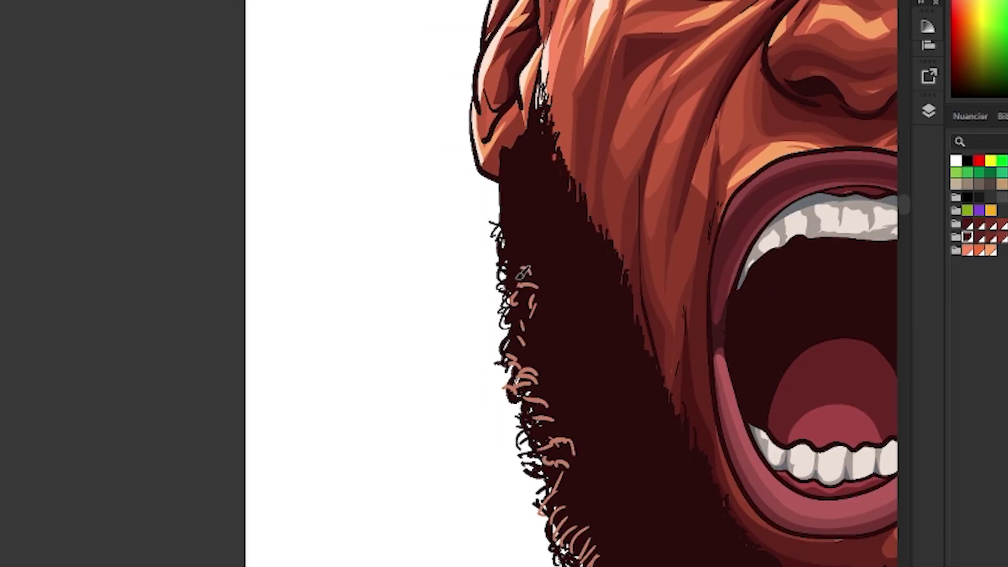
Brush short curved copper hair strokes along the outer edge of the beard below the lit ear
drag(502, 249, 525, 252)
drag(510, 227, 523, 244)
drag(513, 204, 502, 227)
drag(520, 165, 504, 184)
drag(542, 308, 545, 354)
drag(553, 391, 505, 320)
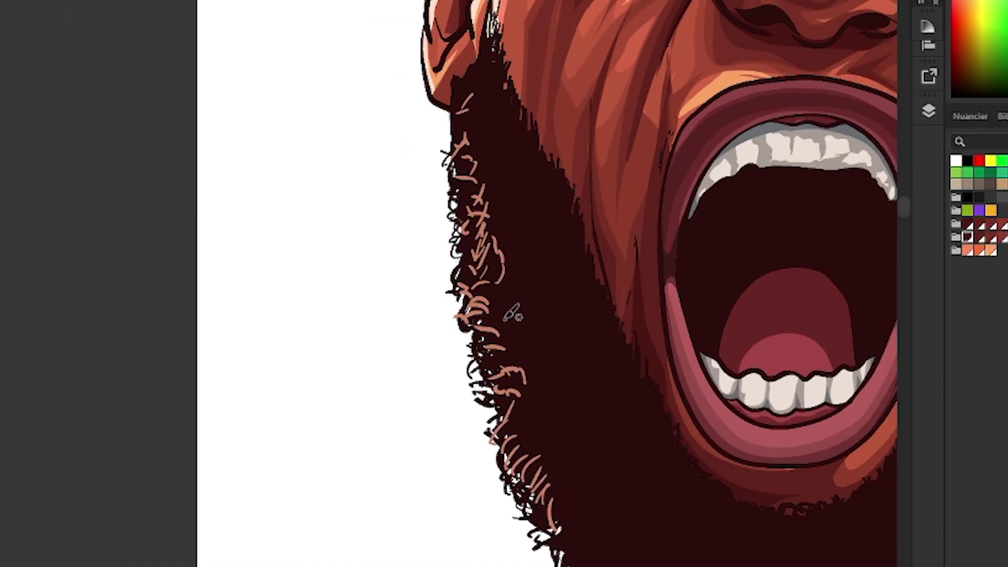
drag(468, 283, 436, 258)
drag(499, 383, 485, 428)
mouse_move(551, 483)
mouse_down()
mouse_move(535, 499)
mouse_move(526, 422)
mouse_up()
drag(570, 496, 581, 531)
drag(444, 79, 565, 453)
drag(554, 401, 550, 428)
drag(567, 357, 552, 364)
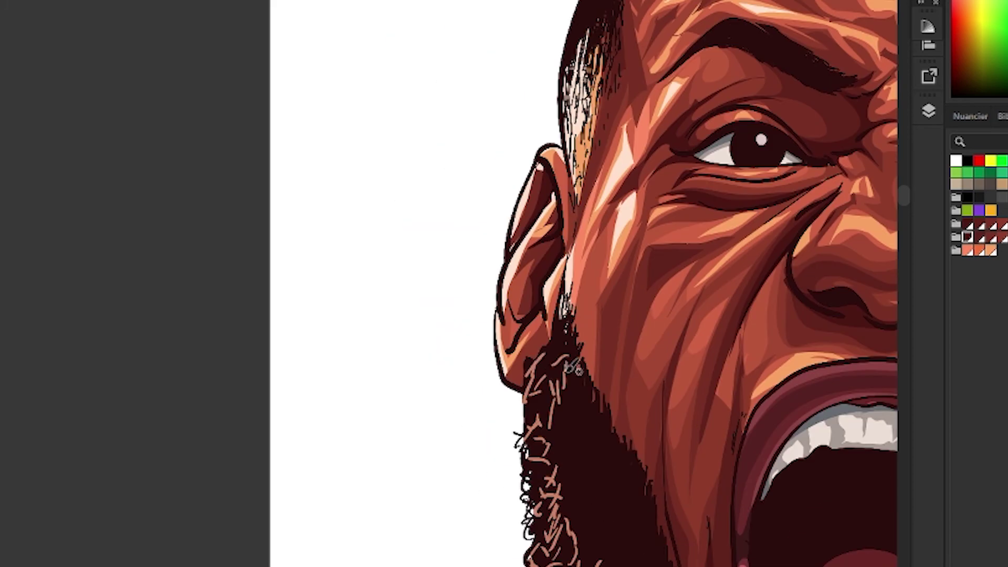
Extend the copper hair strokes inward across the lit side of the beard and down towards the chin
scroll(567, 257, down, 3)
scroll(522, 423, down, 3)
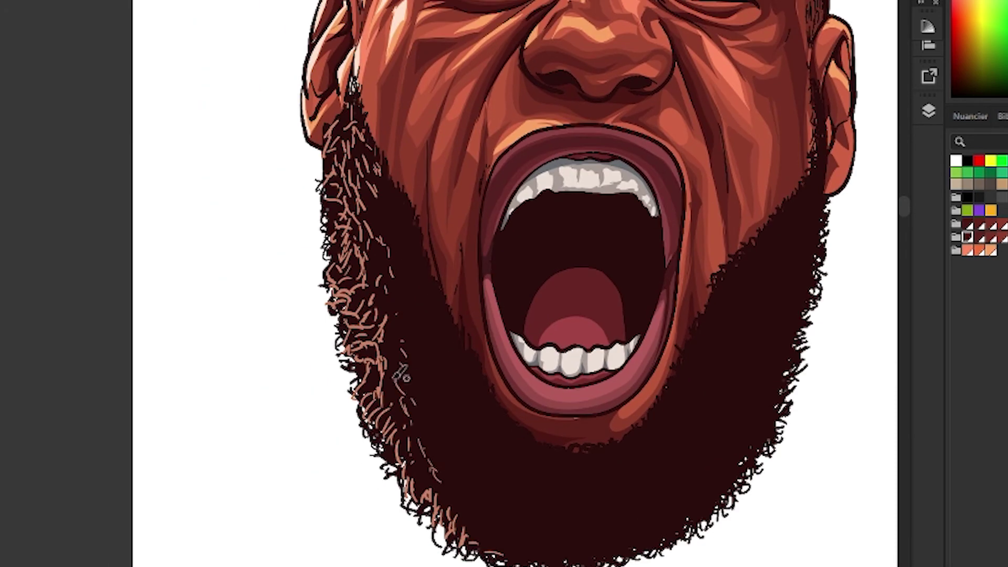
scroll(451, 362, up, 3)
drag(450, 362, 567, 566)
mouse_move(470, 302)
mouse_down()
mouse_move(454, 346)
mouse_move(450, 330)
mouse_up()
drag(451, 336, 430, 385)
drag(491, 566, 412, 486)
drag(428, 296, 459, 270)
mouse_move(471, 248)
mouse_down()
mouse_move(341, 144)
mouse_move(376, 215)
mouse_up()
drag(293, 143, 404, 55)
mouse_move(414, 462)
mouse_down()
mouse_move(313, 126)
mouse_move(394, 252)
mouse_up()
Draw thin pale pink highlights along the outer rim of the upper lip and its corners
click(578, 30)
click(724, 191)
click(875, 1)
scroll(416, 305, up, 1)
drag(612, 342, 609, 330)
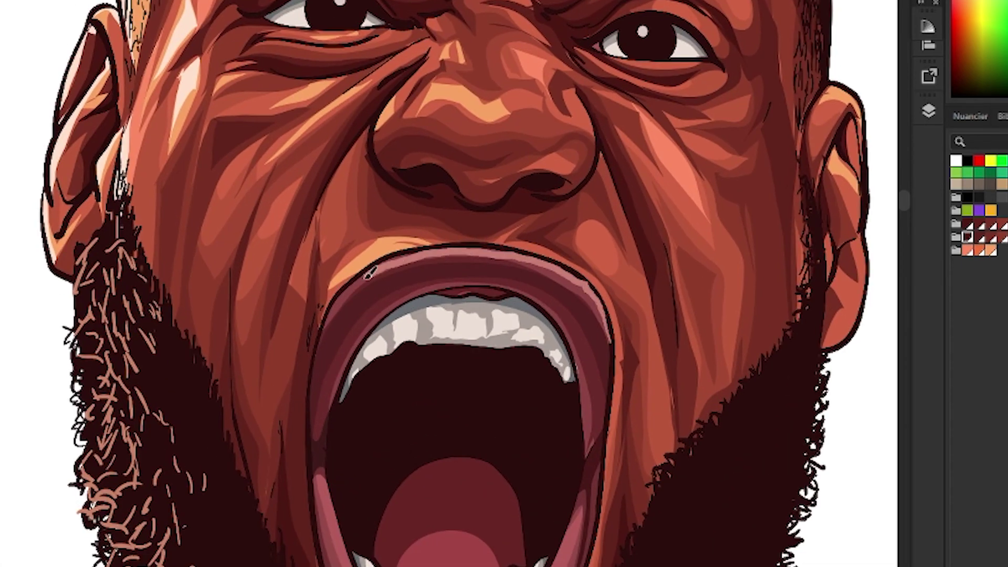
drag(371, 272, 321, 336)
drag(354, 374, 400, 348)
drag(368, 314, 360, 355)
drag(651, 336, 604, 335)
drag(609, 315, 613, 344)
mouse_move(529, 446)
mouse_down()
mouse_move(437, 324)
mouse_move(584, 311)
mouse_up()
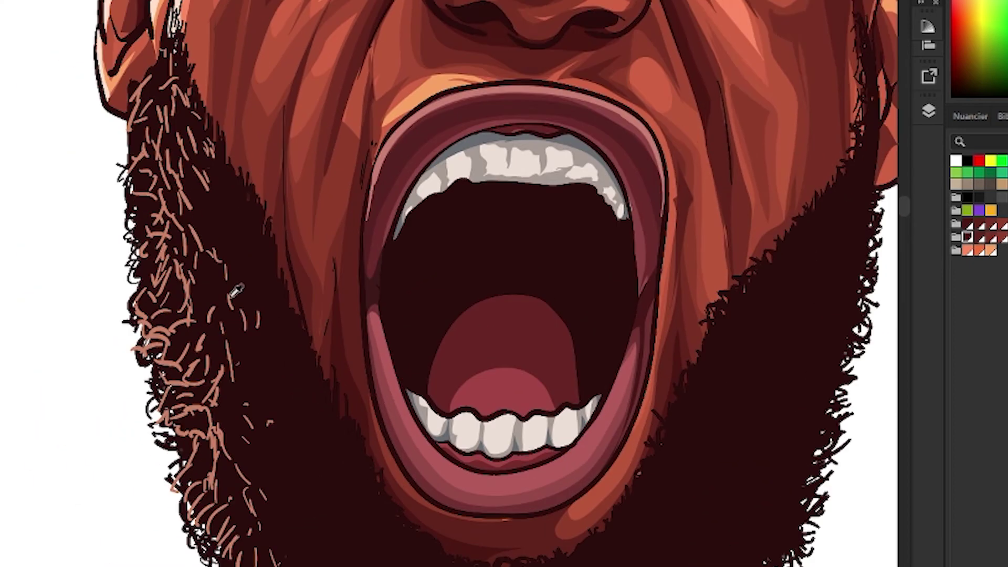
Draw soft pink highlights along the curve and sides of the lower lip
drag(377, 315, 316, 282)
drag(315, 280, 344, 367)
drag(398, 442, 417, 457)
drag(434, 464, 535, 443)
drag(589, 328, 556, 404)
drag(607, 302, 562, 340)
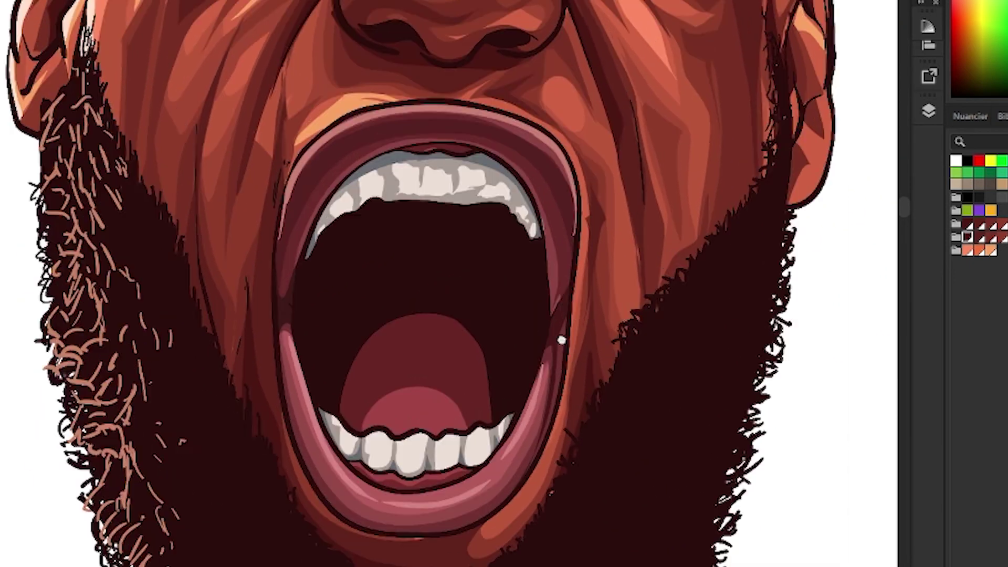
scroll(561, 340, down, 3)
Draw deep maroon shadow shapes between the inner eyebrow, the eye corner and the bridge of the nose
click(928, 110)
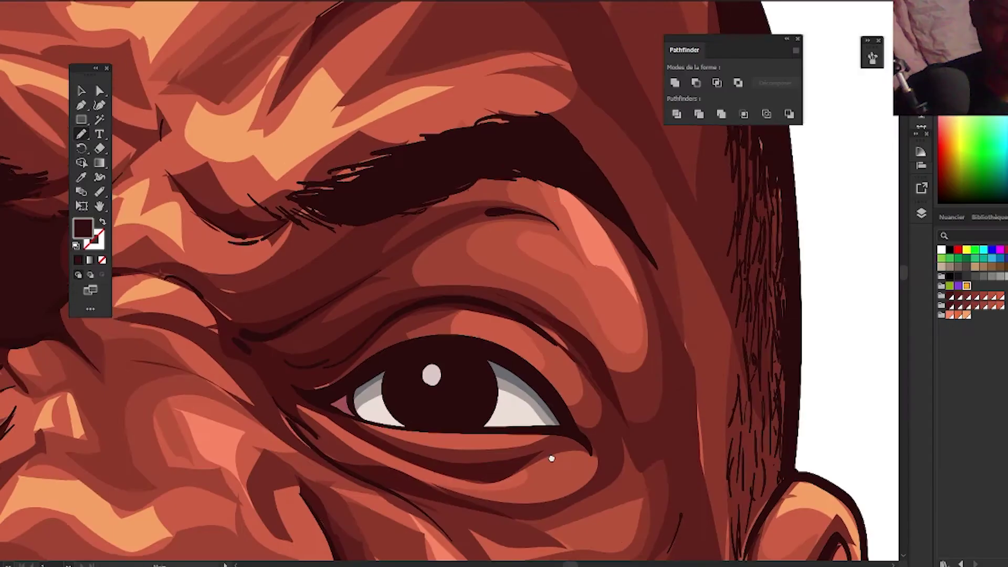
scroll(551, 457, down, 5)
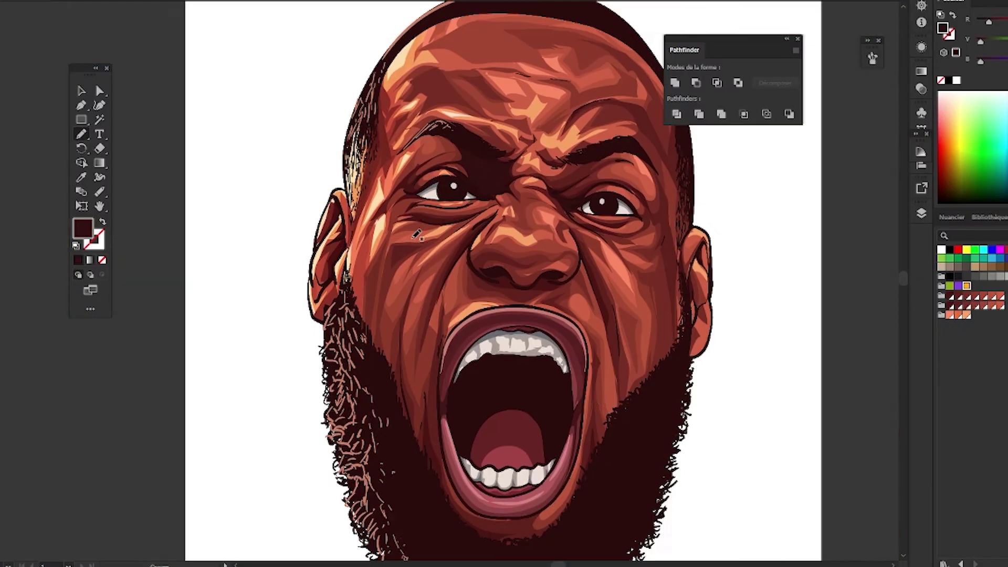
scroll(670, 349, up, 1)
Brush a pale pink rim light along the lit edge of the head, ear, temple and beard
scroll(465, 371, down, 4)
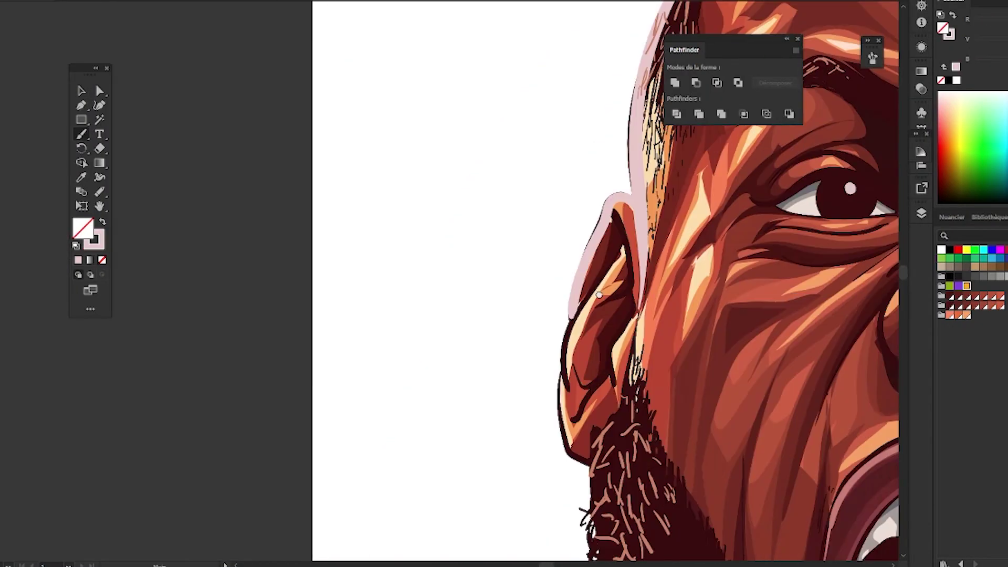
scroll(608, 329, up, 2)
scroll(609, 330, down, 5)
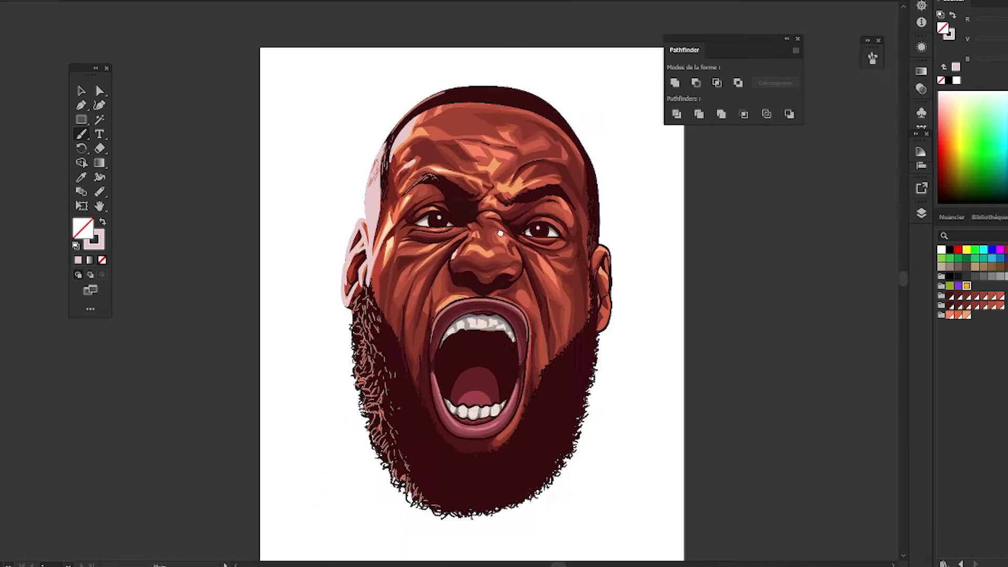
scroll(525, 276, down, 4)
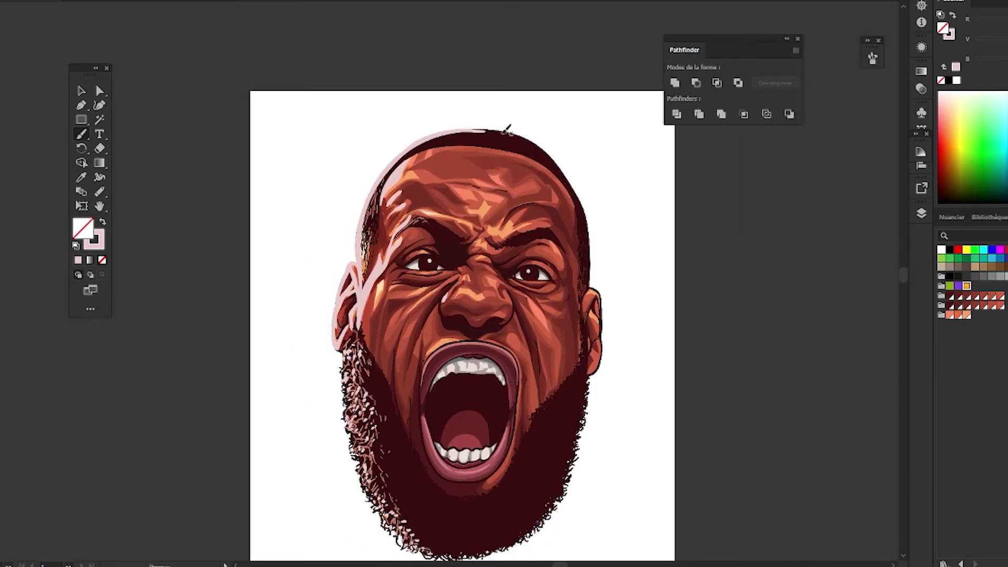